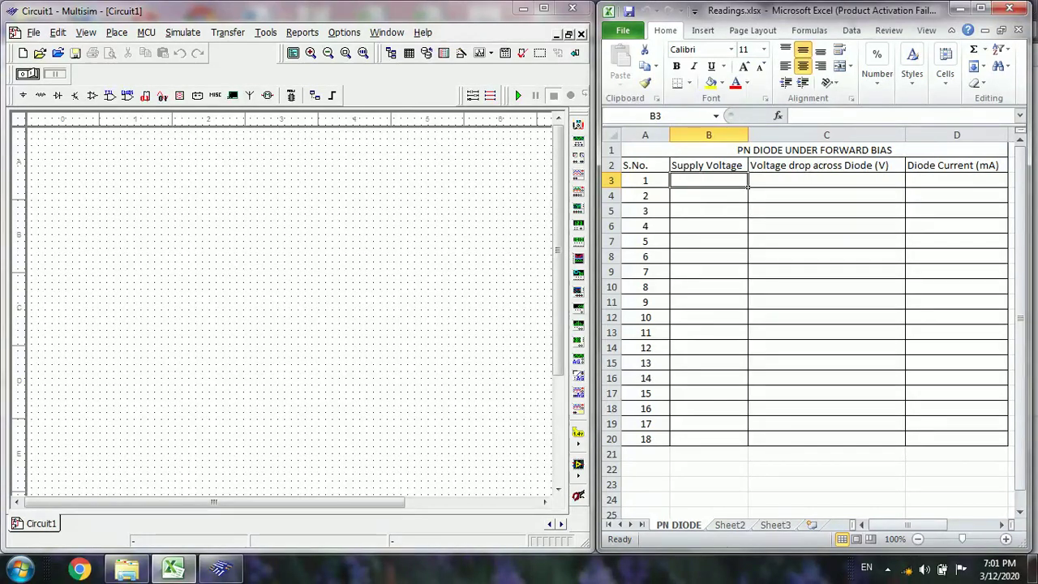
Place a DC_POWER source from the POWER_SOURCES family on the left side of the blank schematic
{"action": "left_click", "coordinate": [116, 32]}
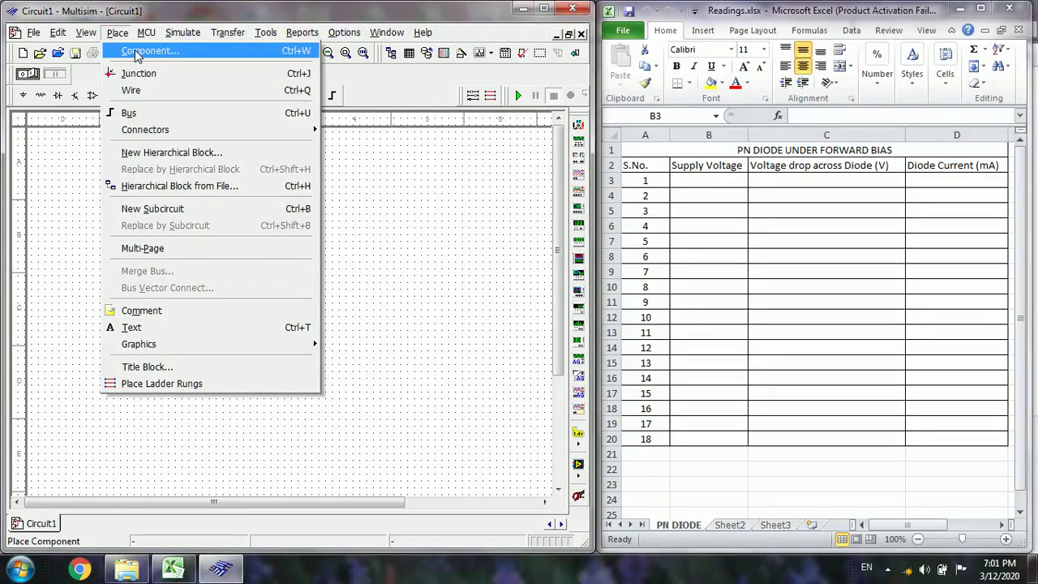
{"action": "left_click", "coordinate": [137, 52]}
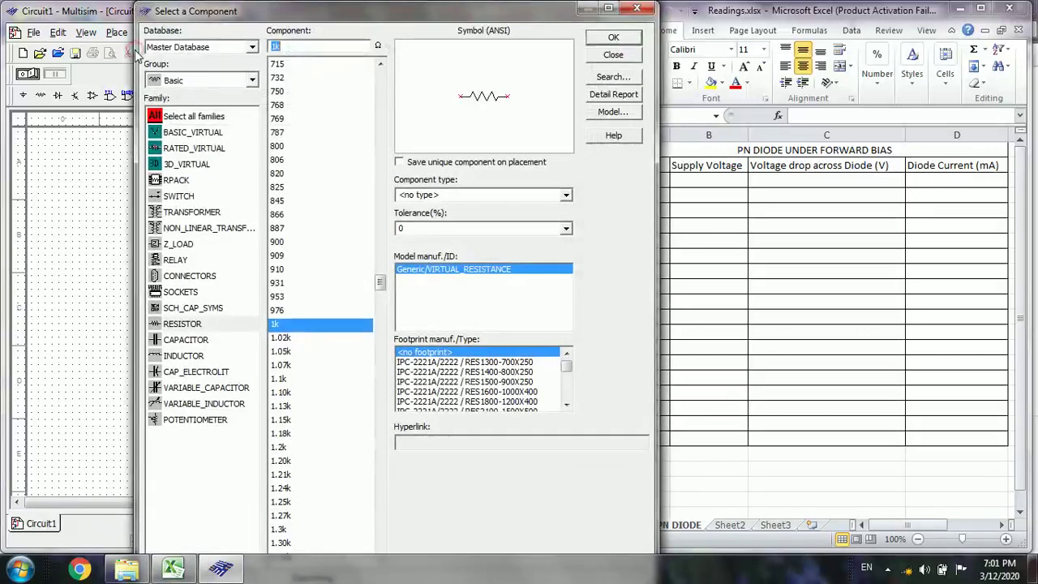
{"action": "left_click", "coordinate": [252, 81]}
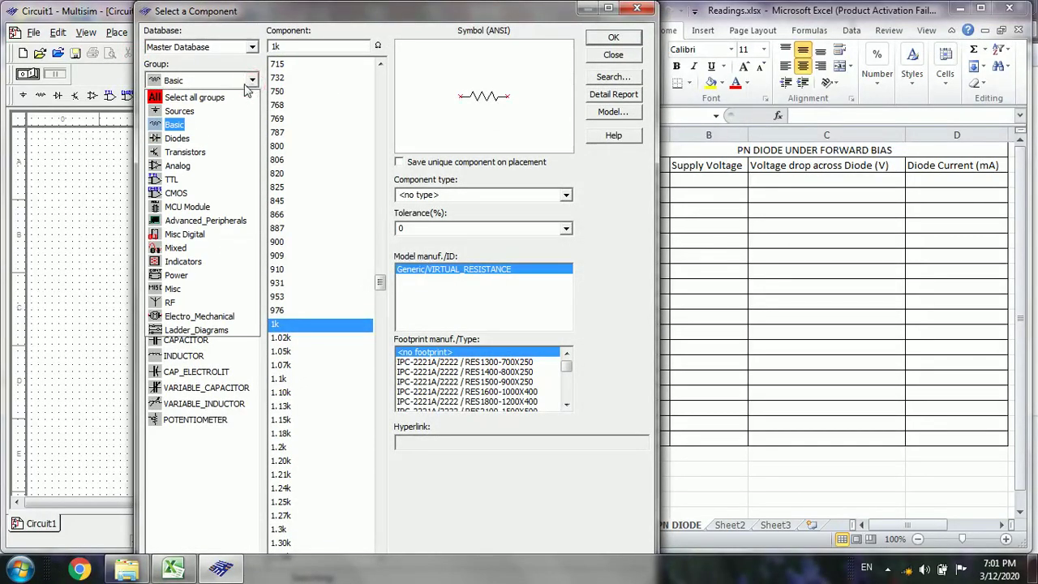
{"action": "left_click", "coordinate": [186, 111]}
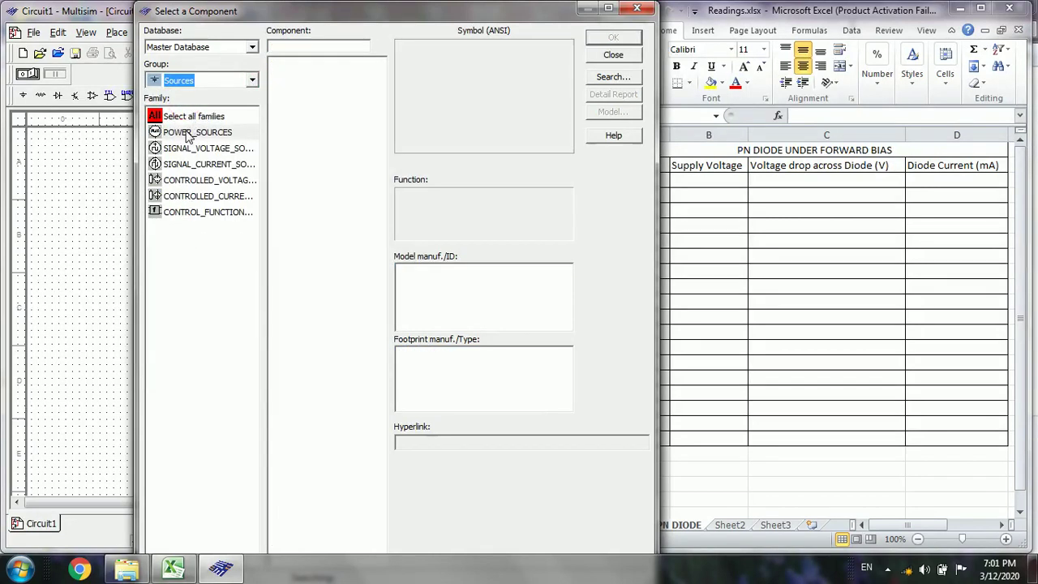
{"action": "left_click", "coordinate": [186, 134]}
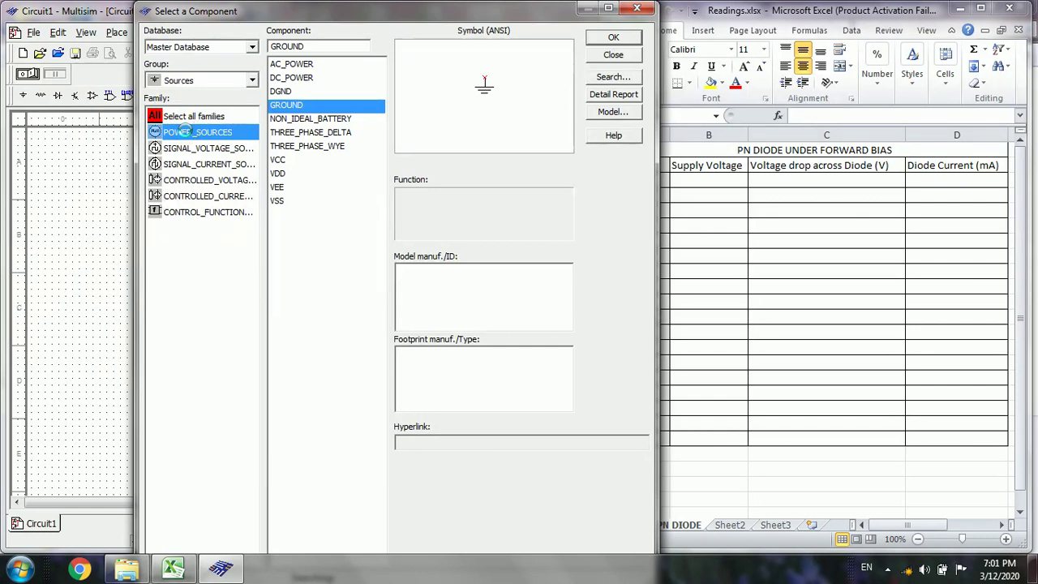
{"action": "left_click", "coordinate": [307, 79]}
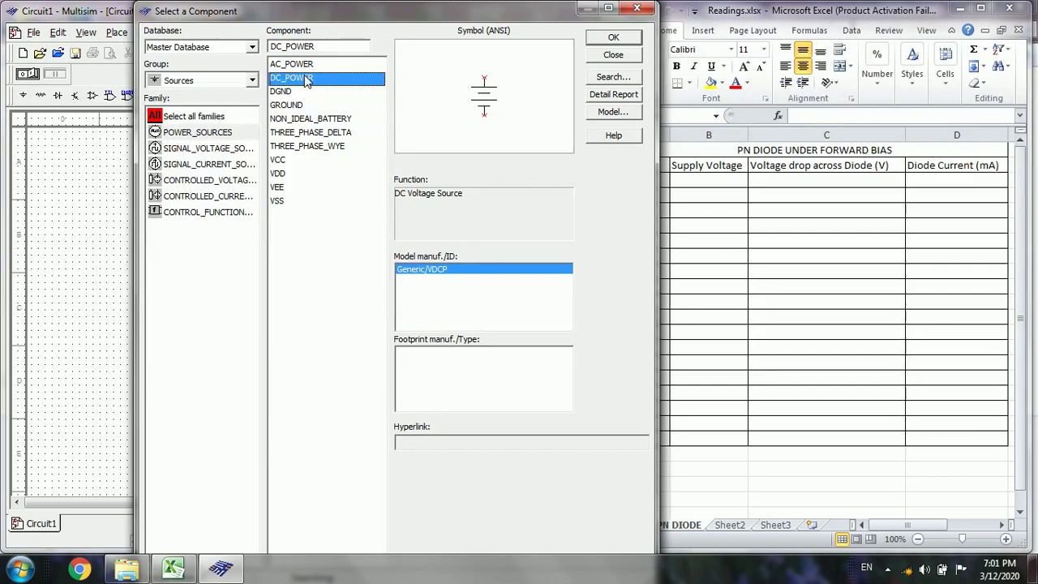
{"action": "left_click", "coordinate": [613, 39]}
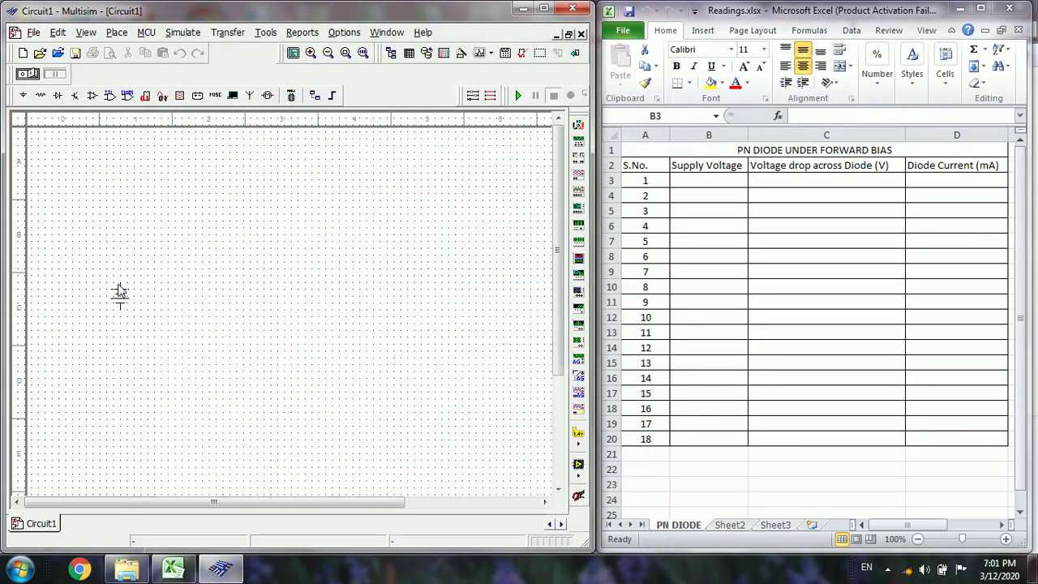
{"action": "left_click", "coordinate": [119, 292]}
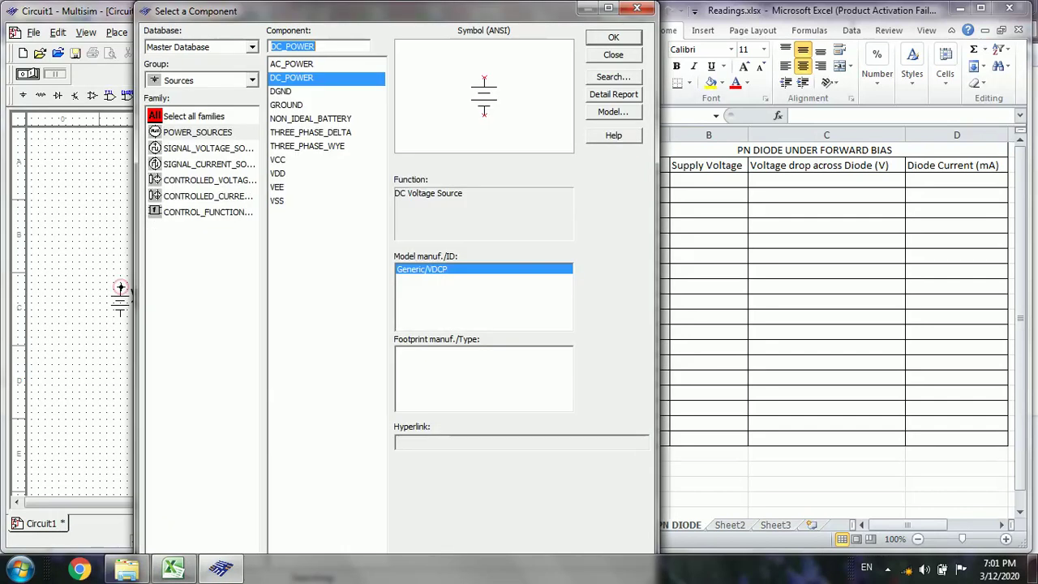
Place a GROUND symbol below and to the right of the DC source
{"action": "left_click", "coordinate": [293, 107]}
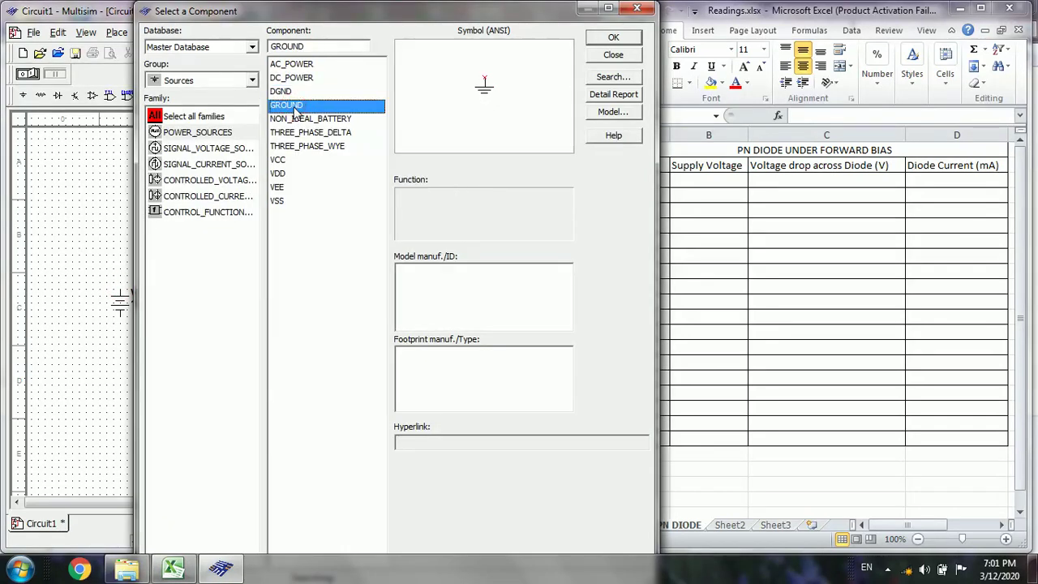
{"action": "left_click", "coordinate": [609, 40]}
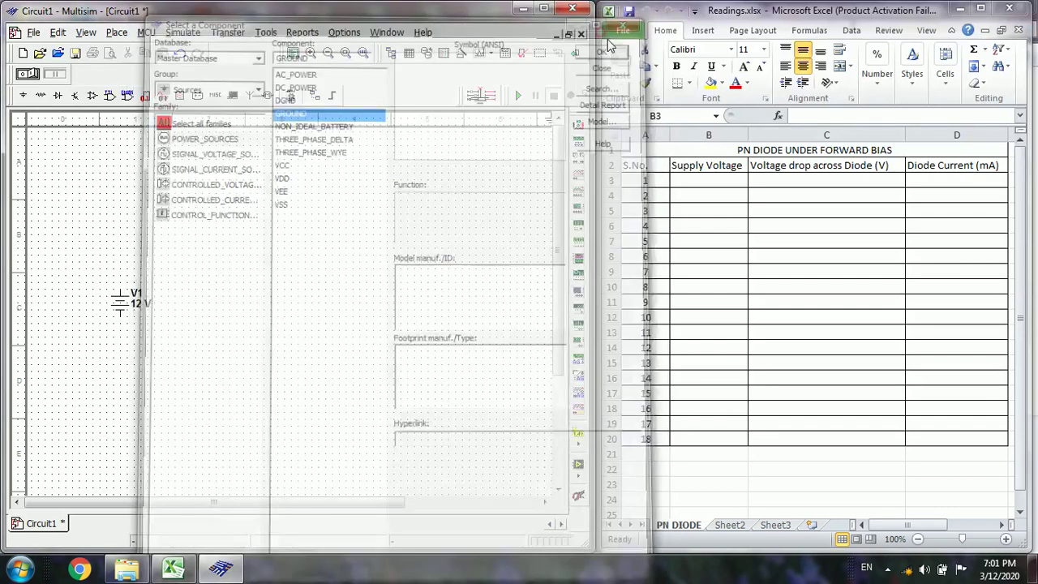
{"action": "left_click", "coordinate": [250, 358]}
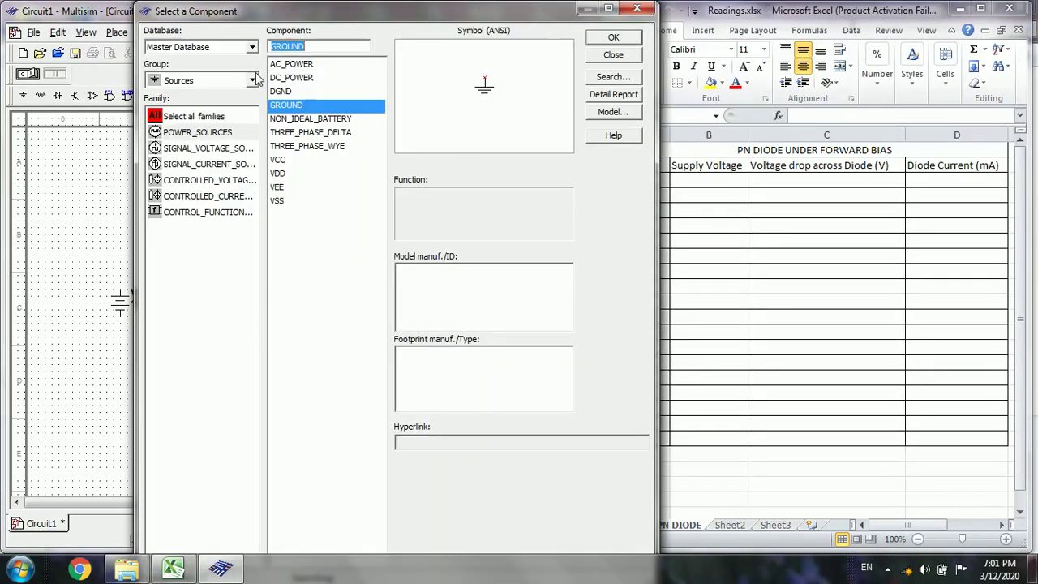
Place a 1k resistor from the Basic group's RESISTOR family above and to the right of the DC source
{"action": "left_click", "coordinate": [253, 79]}
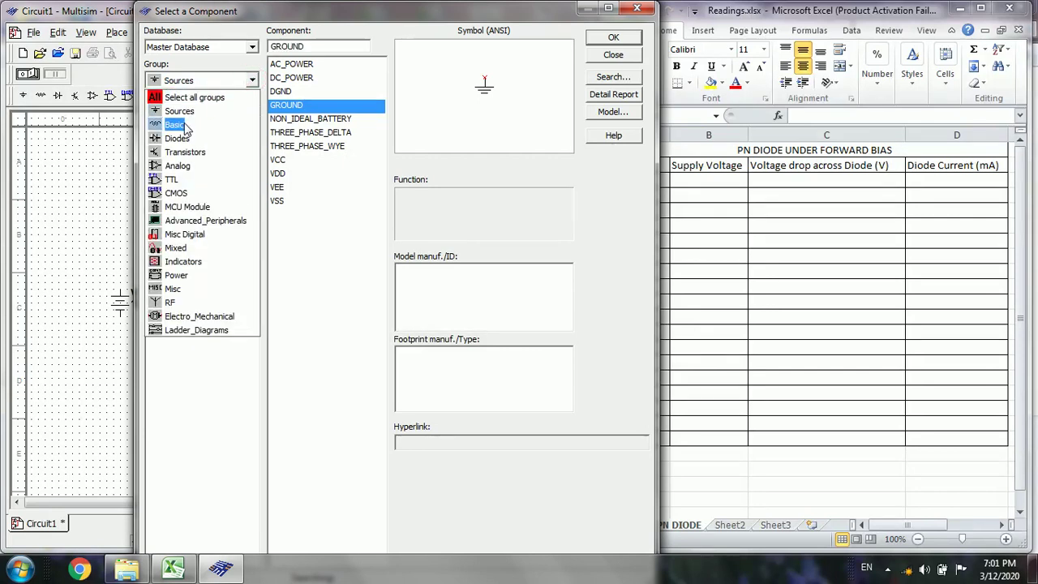
{"action": "left_click", "coordinate": [176, 124]}
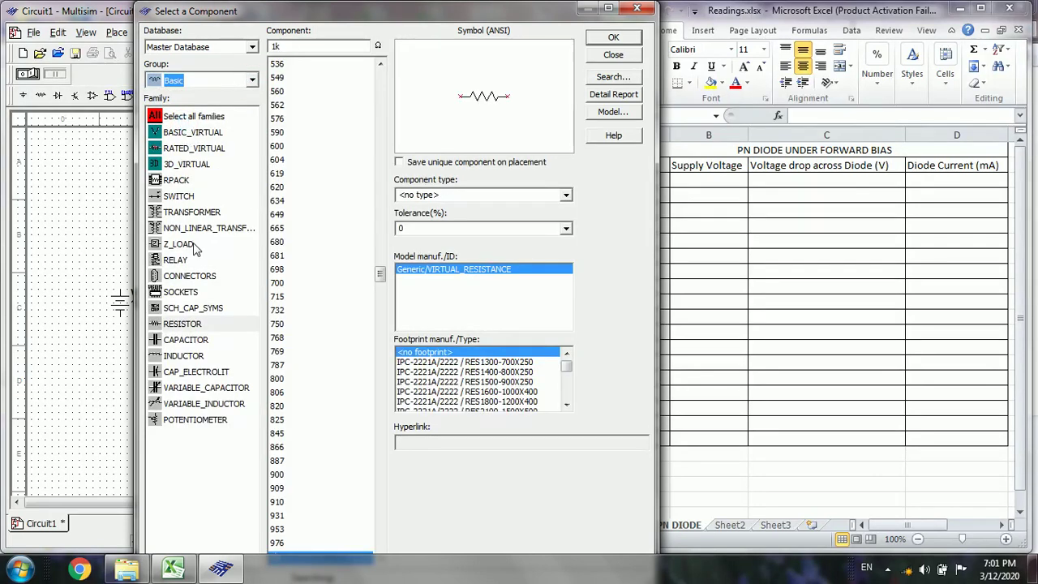
{"action": "left_click", "coordinate": [192, 325]}
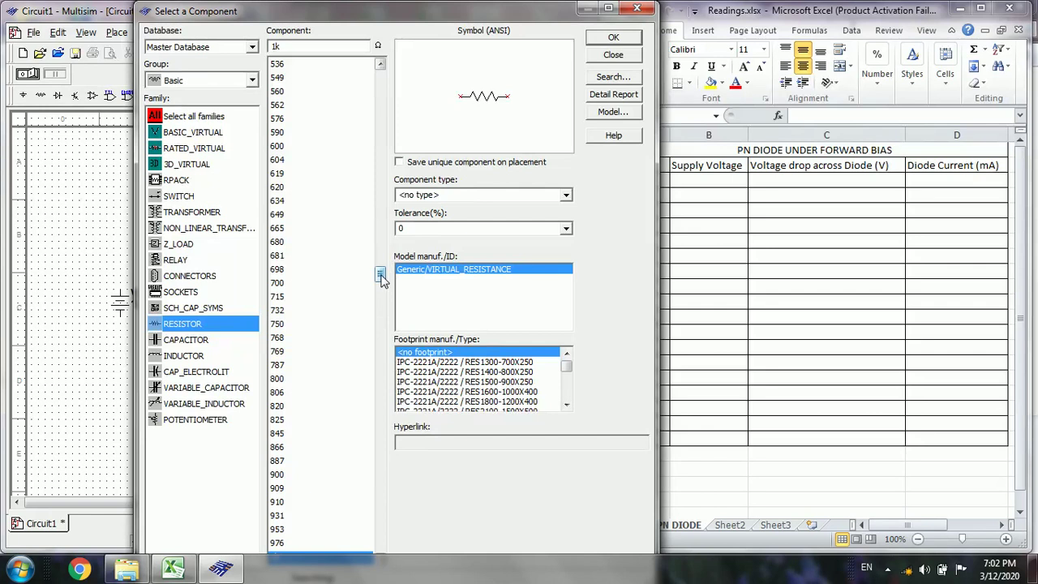
{"action": "left_click_drag", "start_coordinate": [381, 276], "coordinate": [381, 292]}
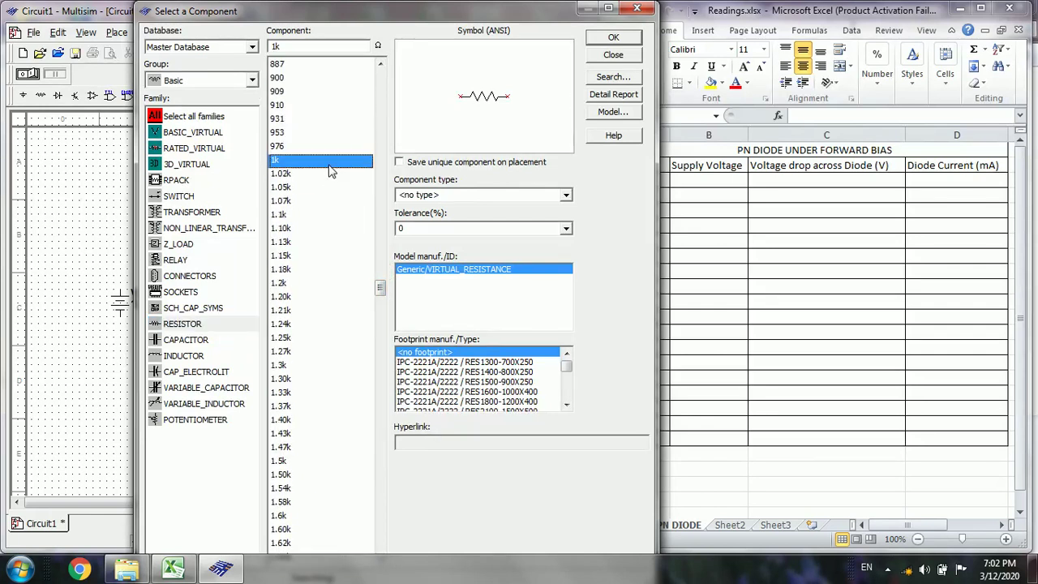
{"action": "left_click", "coordinate": [612, 41]}
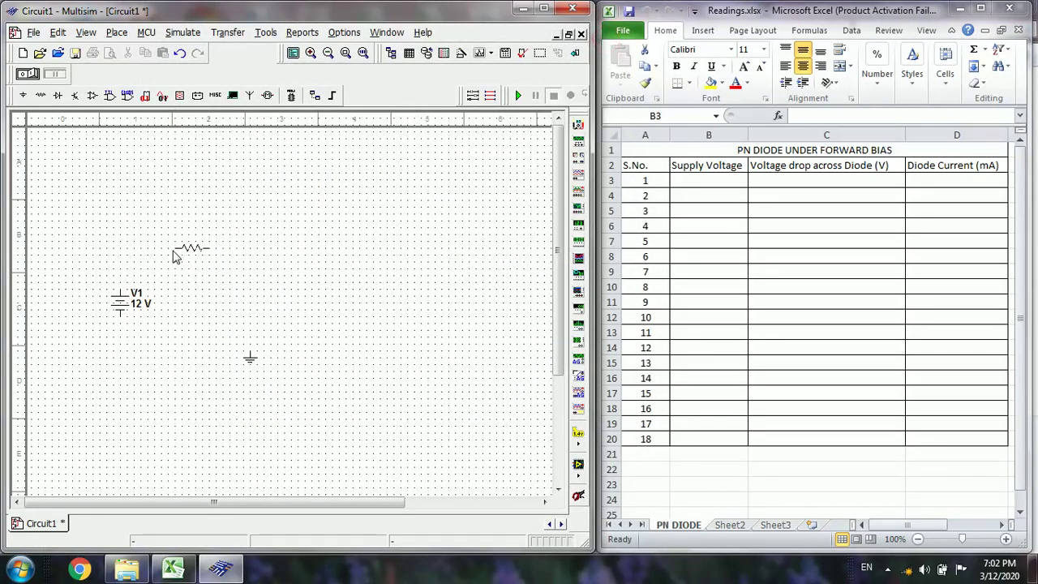
{"action": "left_click", "coordinate": [171, 252]}
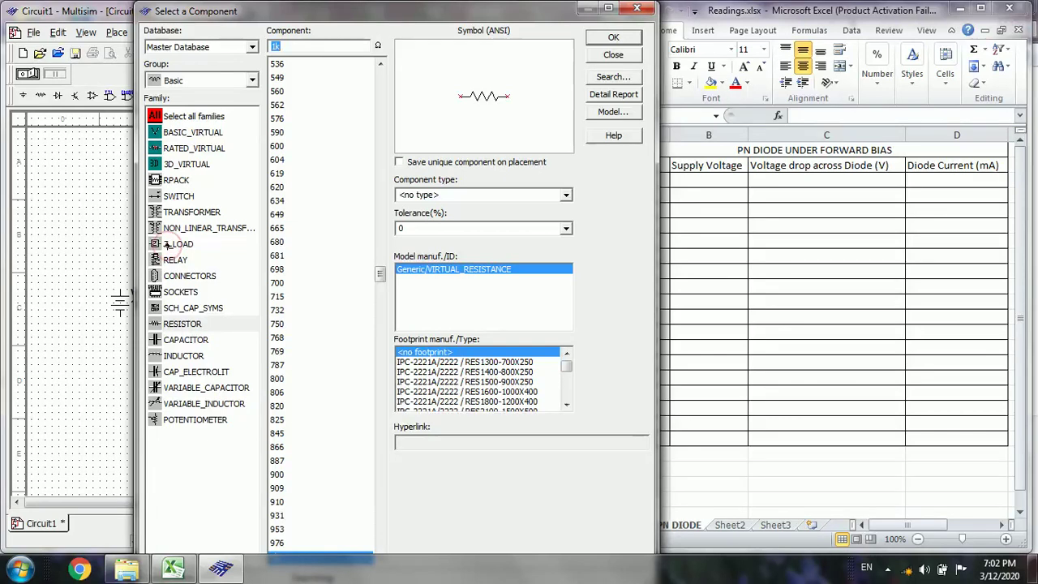
Place a 1N4007GP diode from the Diodes group's DIODE family to the right of the resistor, leaving a gap between them
{"action": "left_click", "coordinate": [252, 82]}
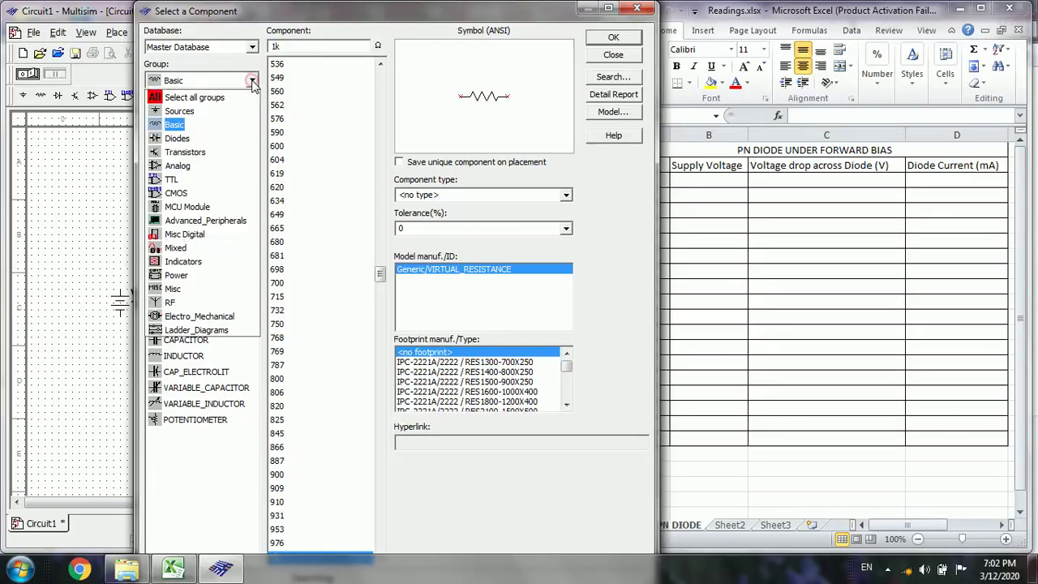
{"action": "left_click", "coordinate": [178, 138]}
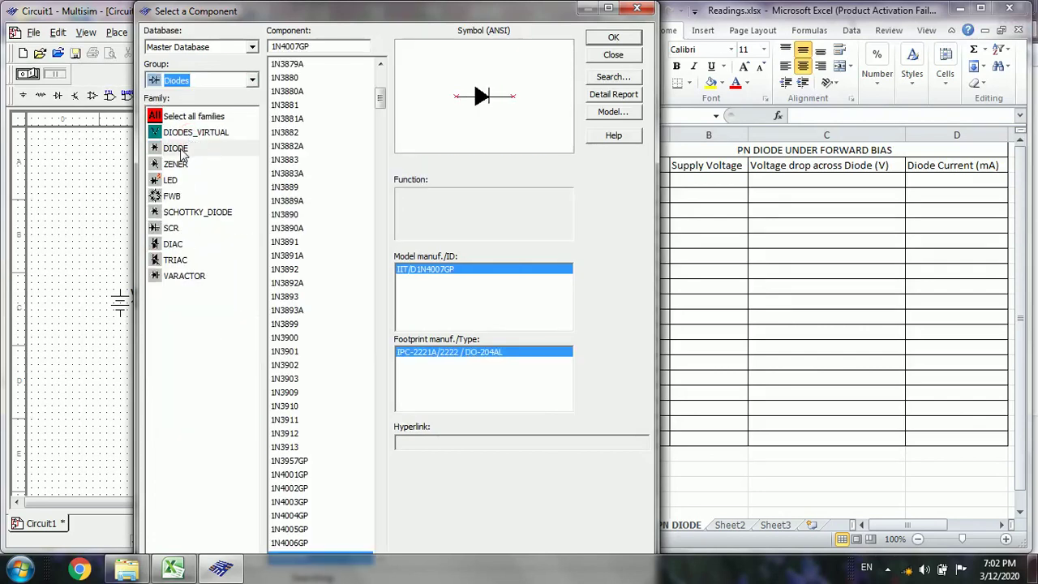
{"action": "left_click", "coordinate": [182, 151]}
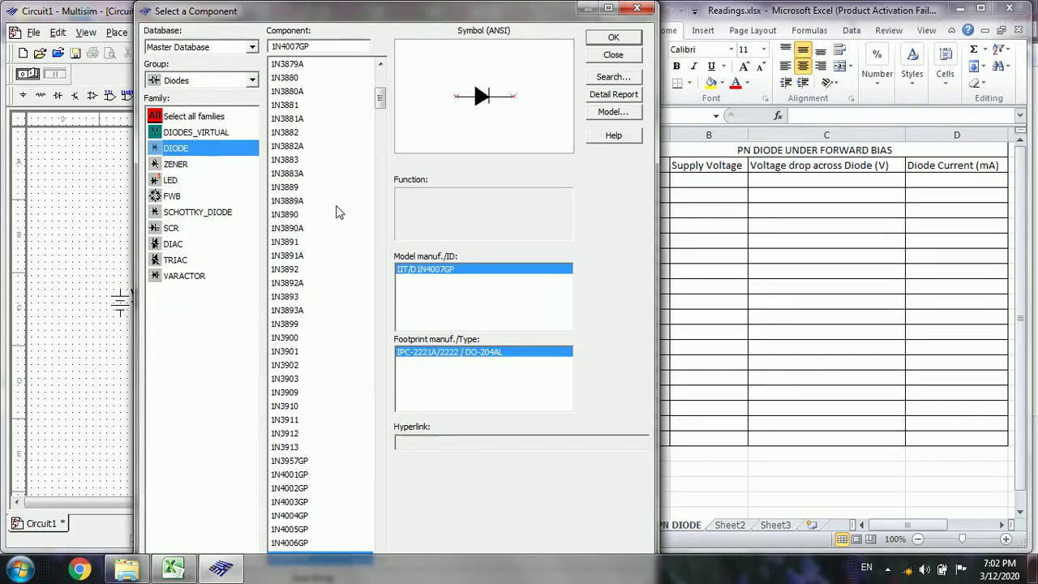
{"action": "left_click", "coordinate": [380, 98]}
{"action": "left_click_drag", "start_coordinate": [380, 98], "coordinate": [381, 110]}
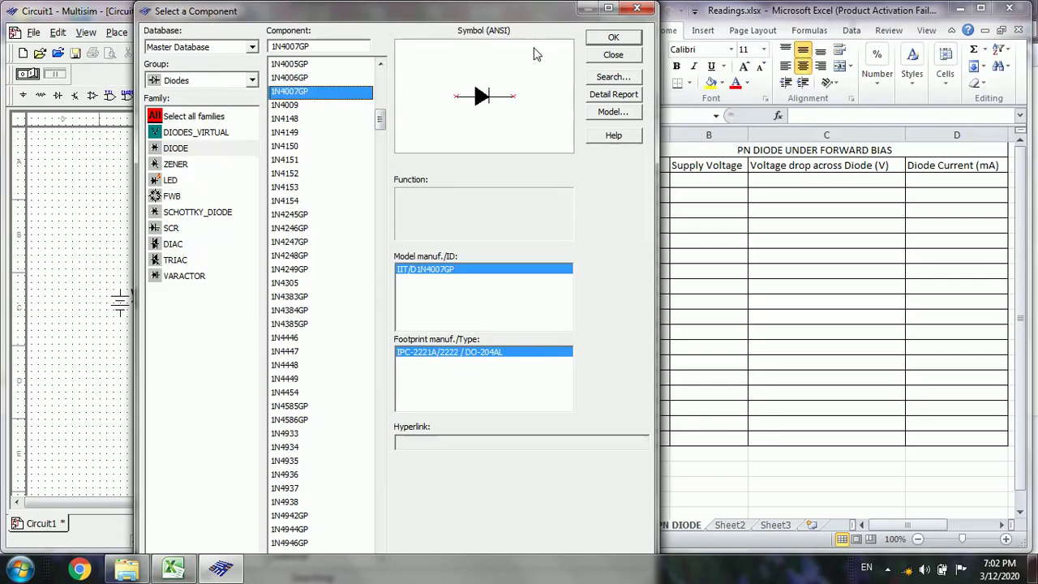
{"action": "left_click", "coordinate": [613, 38]}
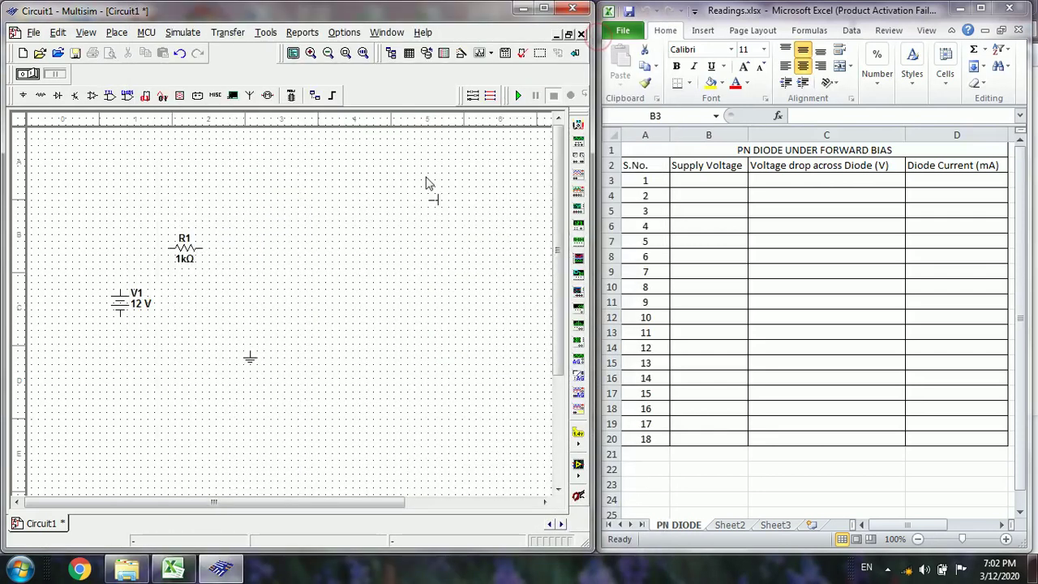
{"action": "left_click", "coordinate": [324, 264]}
{"action": "key", "text": "Escape"}
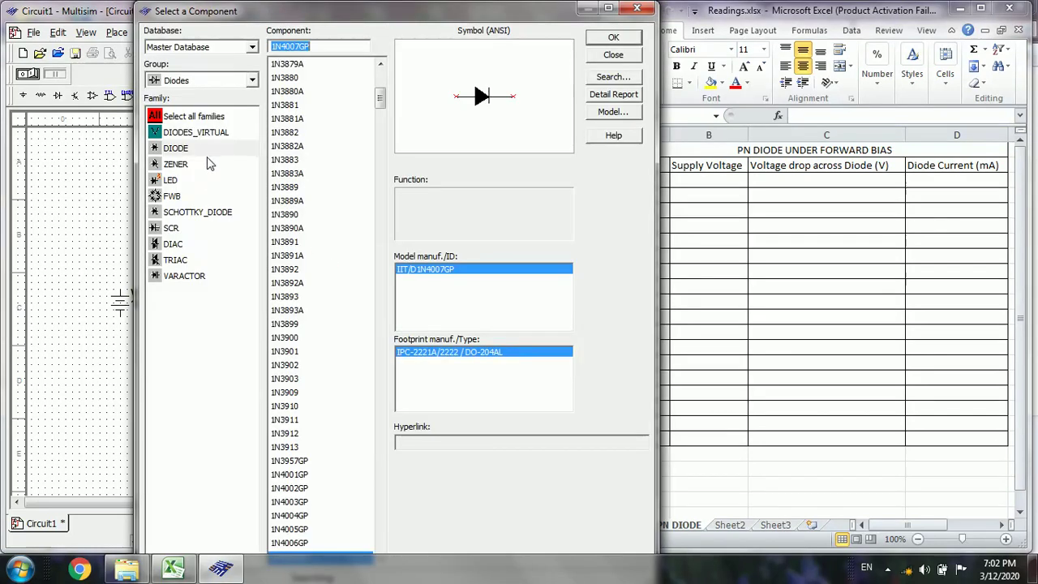
Place a horizontal ammeter, AMMETER_H, from the Indicators group between the resistor and the diode
{"action": "left_click", "coordinate": [252, 81]}
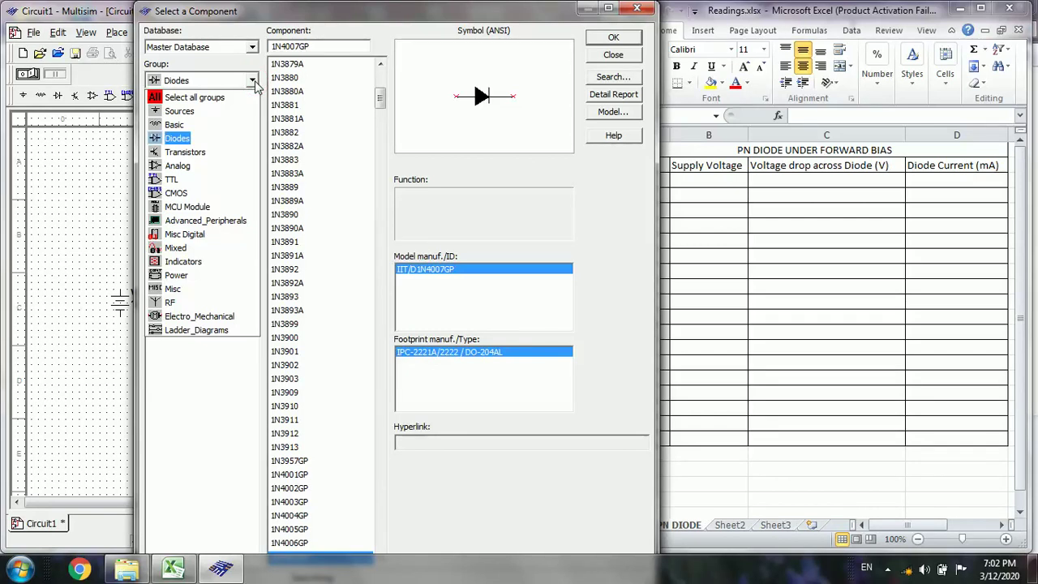
{"action": "left_click", "coordinate": [183, 264]}
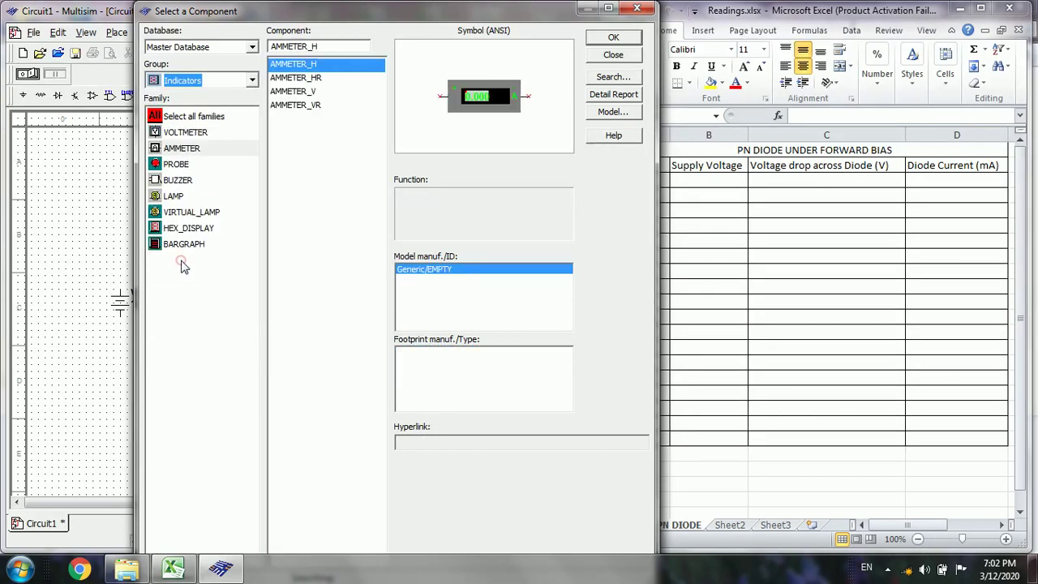
{"action": "left_click", "coordinate": [183, 151]}
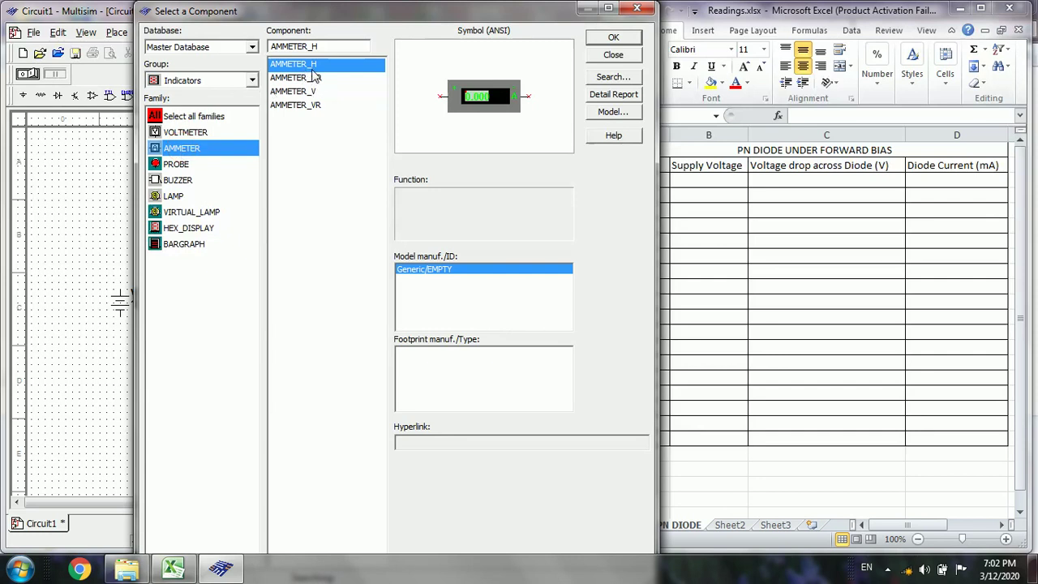
{"action": "left_click", "coordinate": [613, 38]}
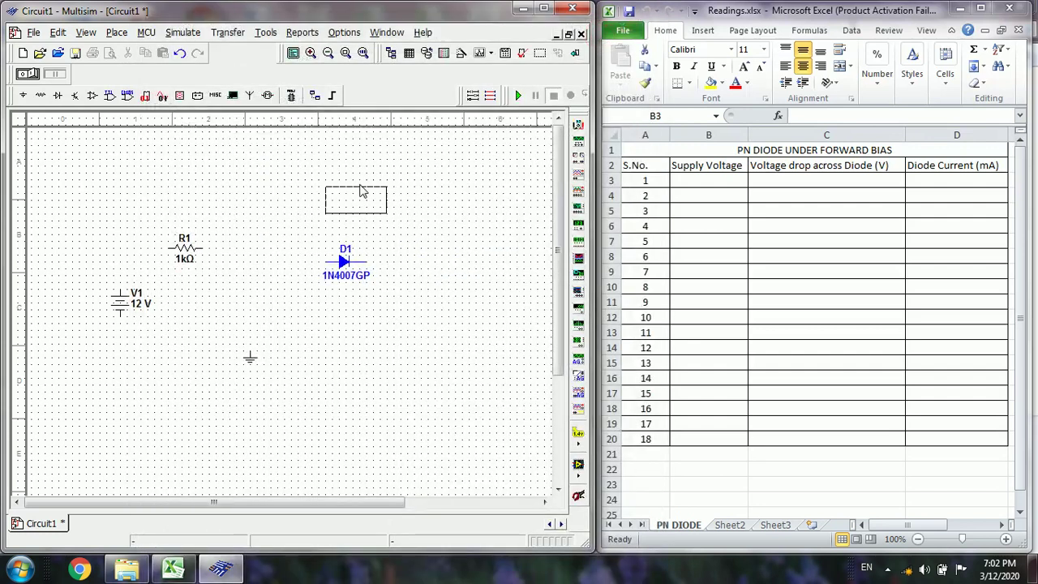
{"action": "left_click", "coordinate": [227, 254]}
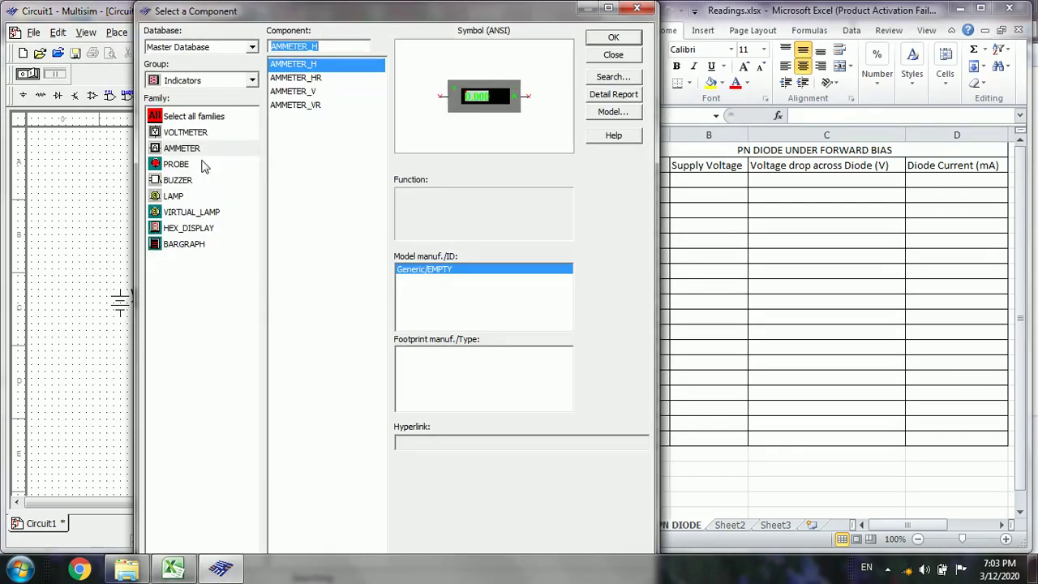
Place a vertical voltmeter, VOLTMETER_V, to the right of the diode and finish adding components
{"action": "left_click", "coordinate": [195, 133]}
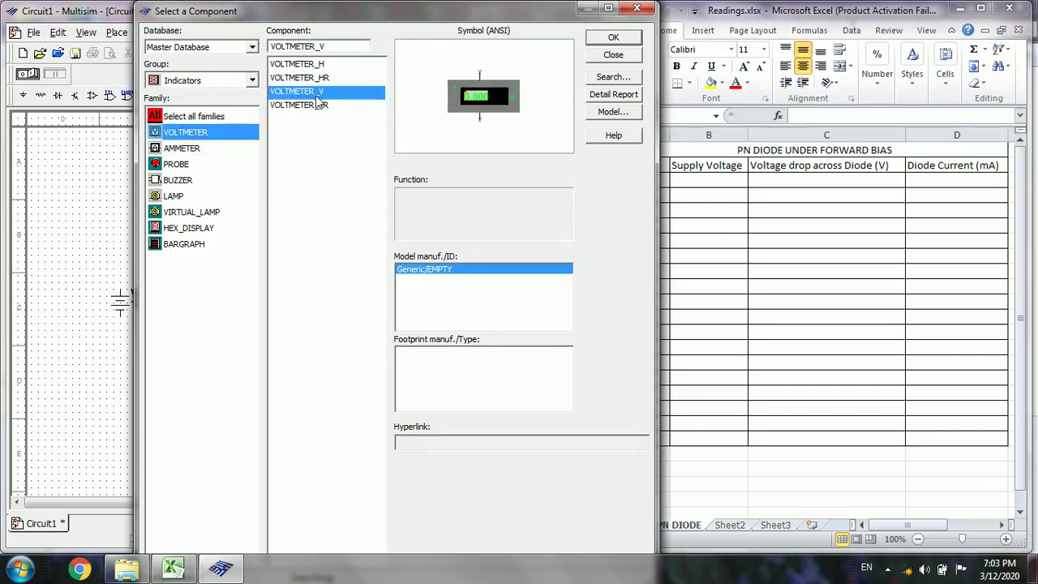
{"action": "left_click", "coordinate": [610, 38]}
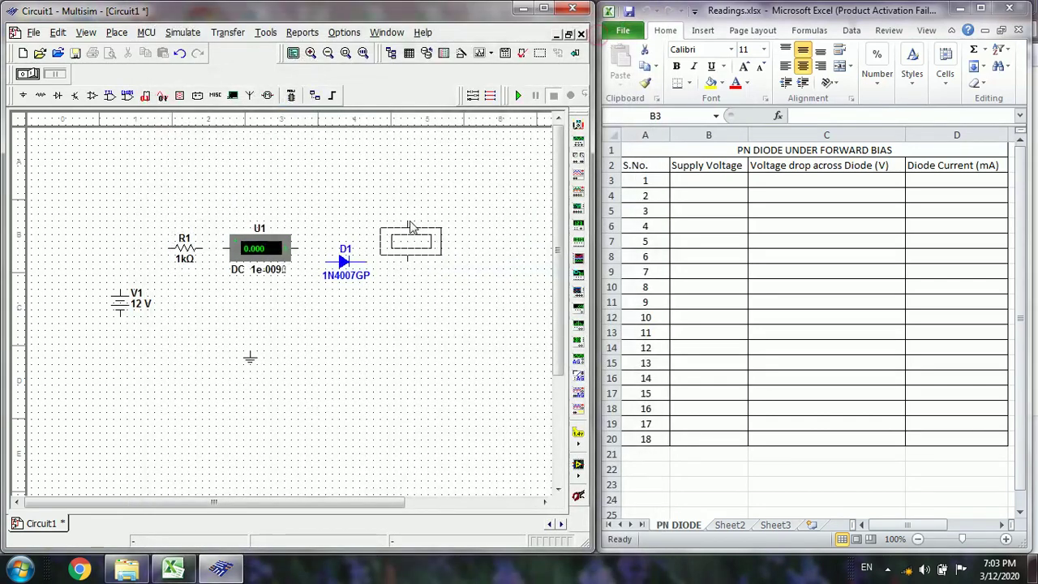
{"action": "left_click", "coordinate": [429, 274]}
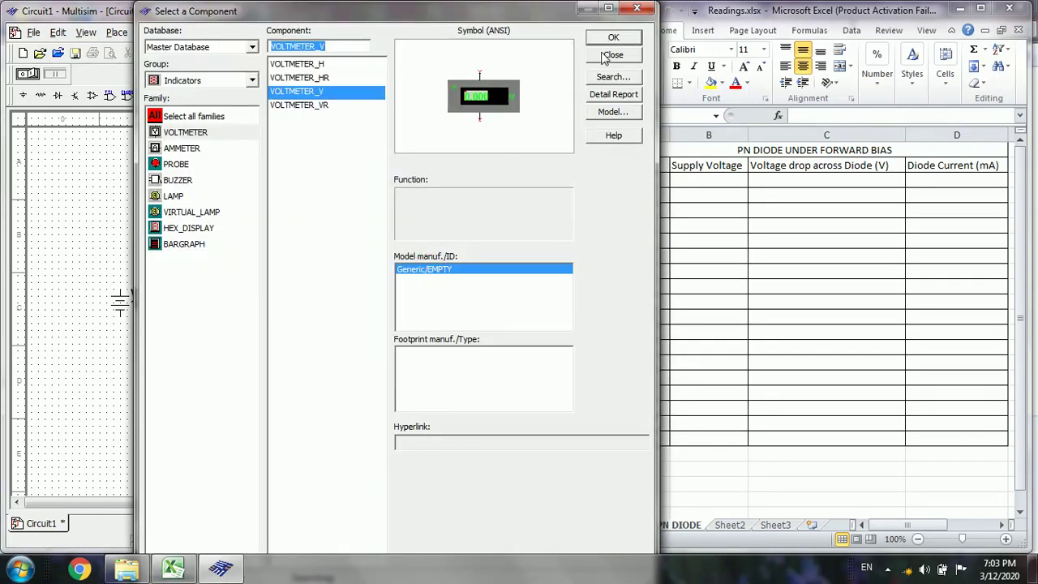
{"action": "left_click", "coordinate": [637, 10]}
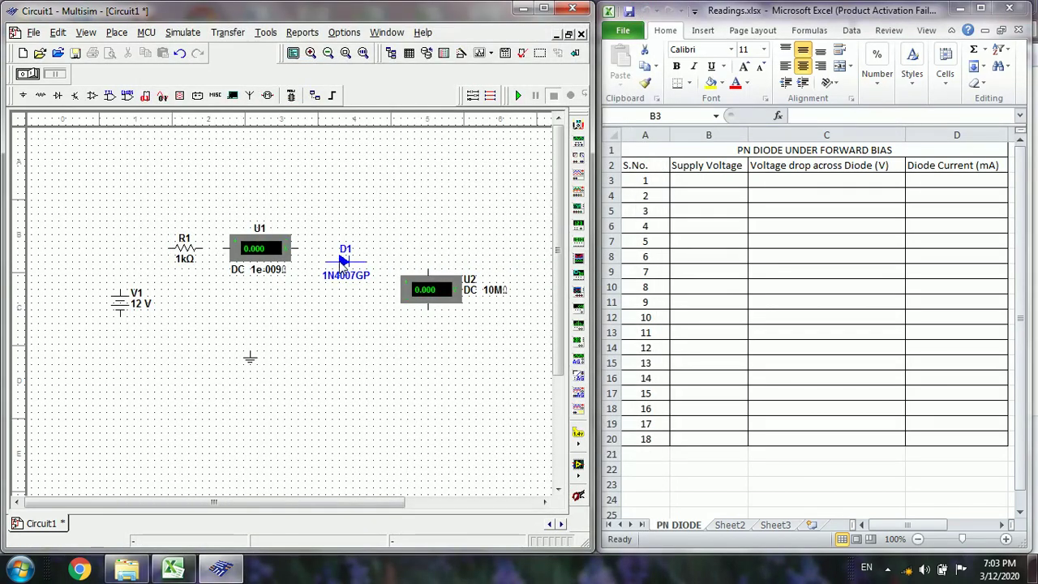
Rotate the 1N4007GP diode 90 degrees clockwise
{"action": "left_click", "coordinate": [343, 261]}
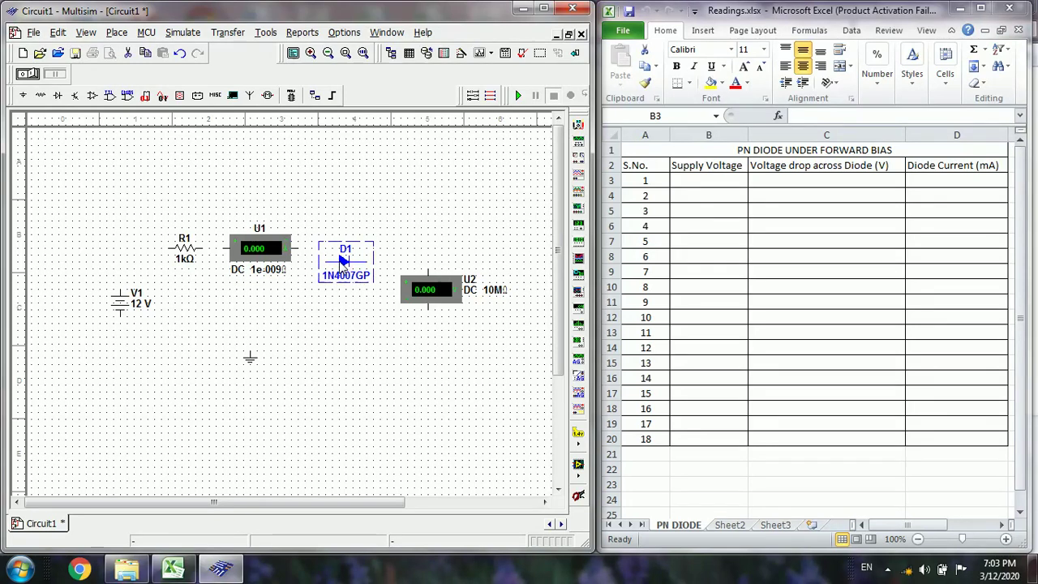
{"action": "right_click", "coordinate": [343, 262]}
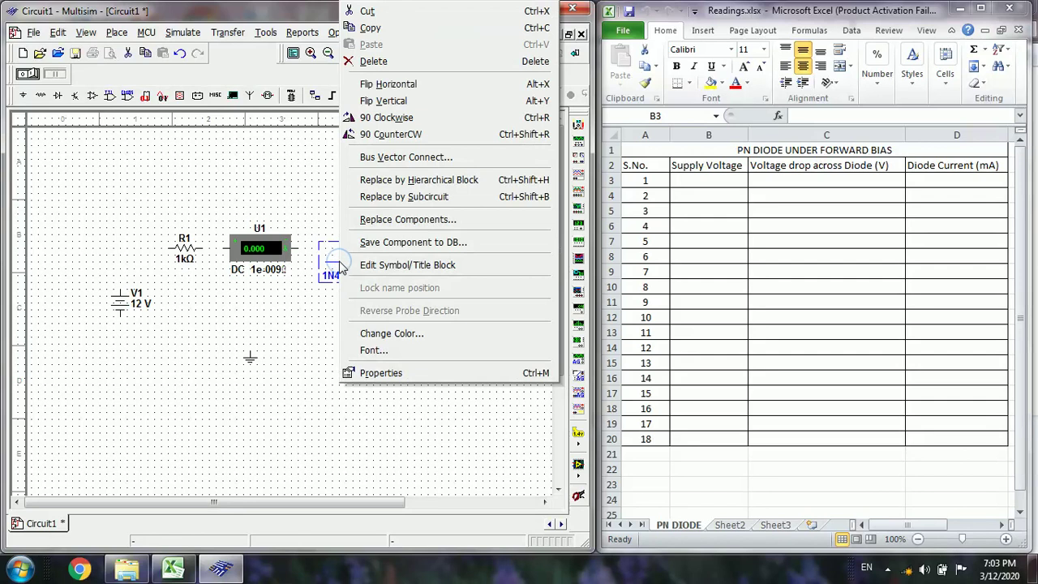
{"action": "left_click", "coordinate": [388, 122]}
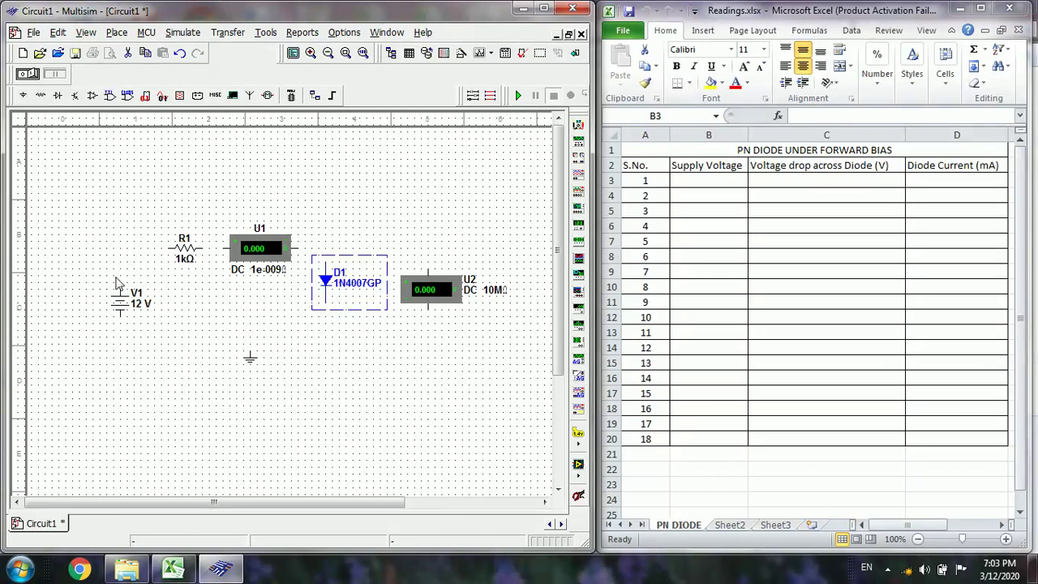
Wire the source's positive terminal through resistor R1 and ammeter U1 in series to the diode's anode
{"action": "key", "text": "Escape"}
{"action": "left_click", "coordinate": [119, 288]}
{"action": "left_click", "coordinate": [167, 246]}
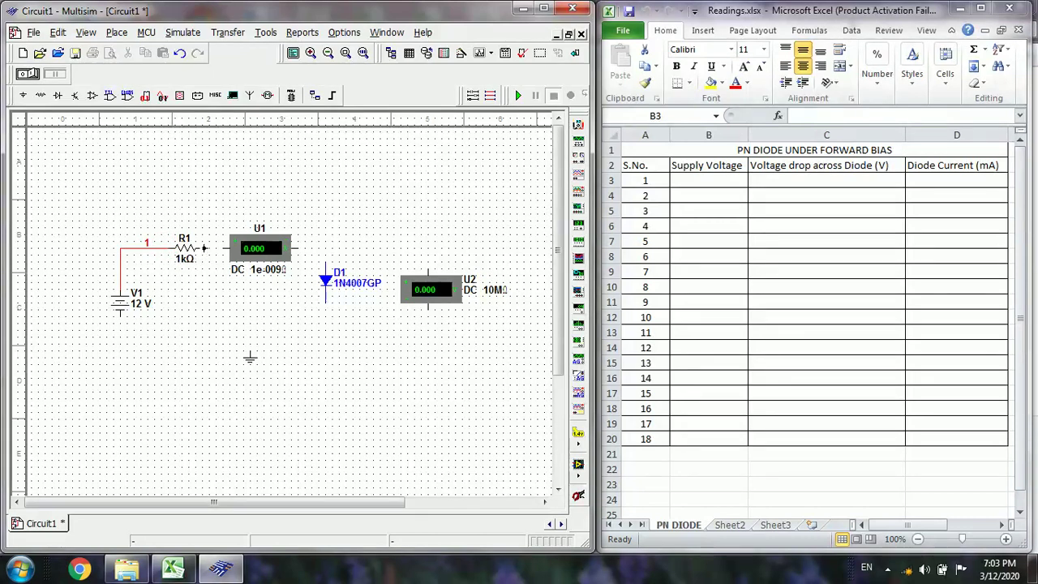
{"action": "left_click", "coordinate": [211, 248]}
{"action": "left_click", "coordinate": [241, 248]}
{"action": "left_click", "coordinate": [298, 248]}
{"action": "left_click", "coordinate": [327, 266]}
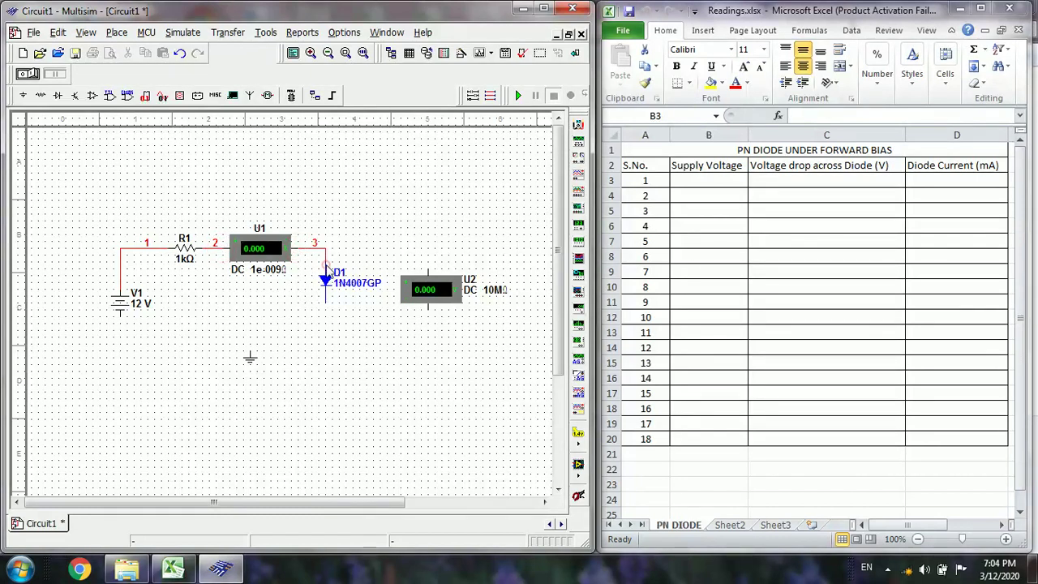
Wire the source's negative terminal and the diode's cathode to ground
{"action": "left_click", "coordinate": [120, 318]}
{"action": "left_click", "coordinate": [250, 352]}
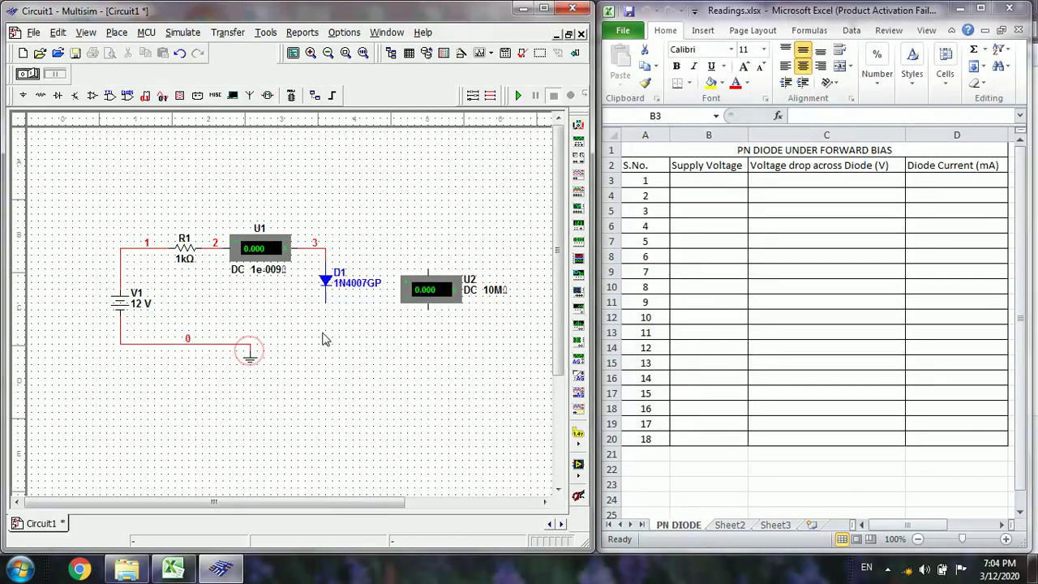
{"action": "left_click", "coordinate": [250, 343]}
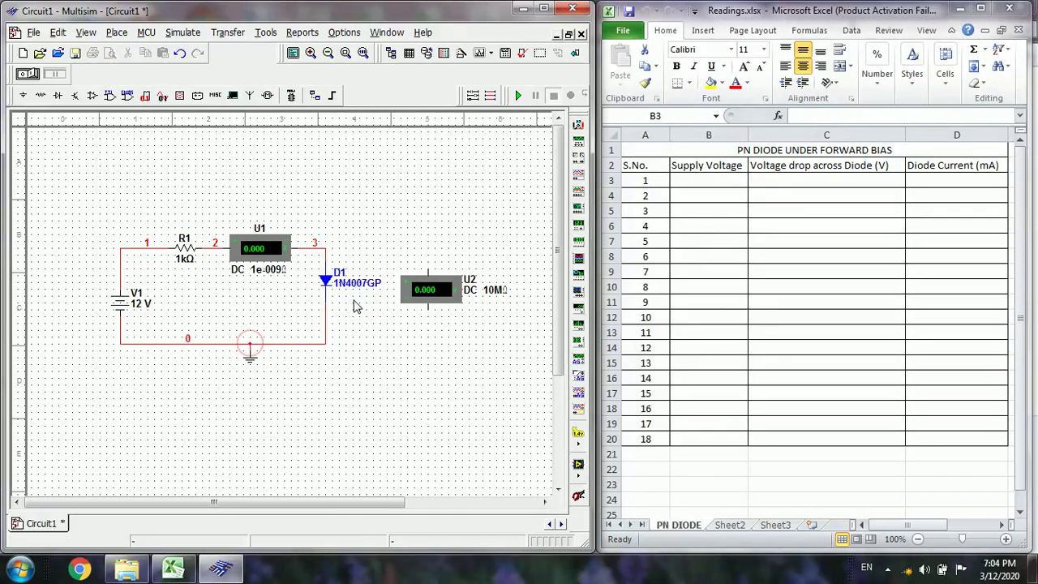
Connect voltmeter U2 in parallel with the diode, from the anode node to the ground line
{"action": "left_click", "coordinate": [428, 266]}
{"action": "left_click", "coordinate": [325, 249]}
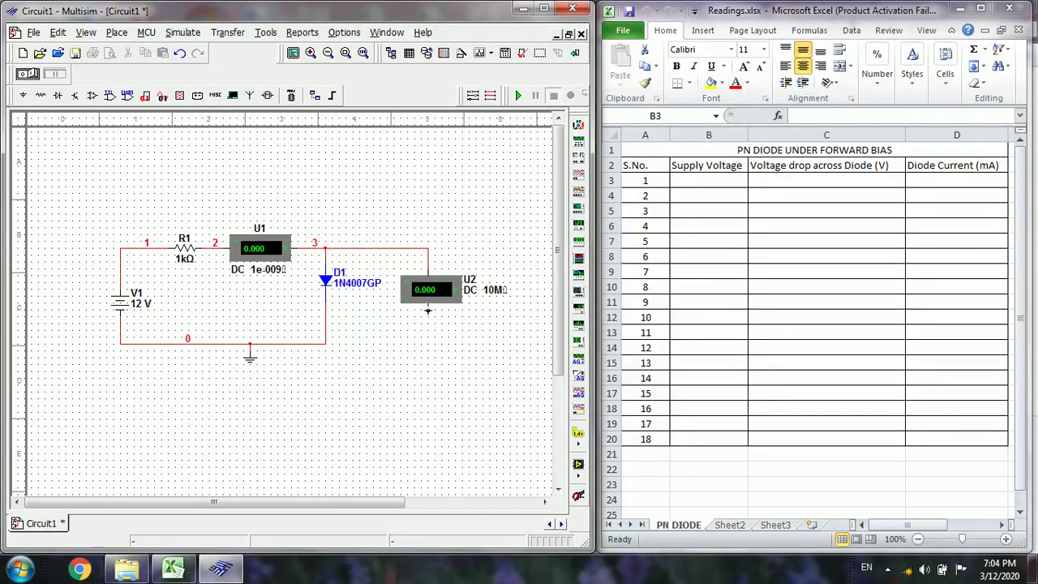
{"action": "left_click", "coordinate": [324, 343]}
Change the ammeter's reference designator to ID
{"action": "double_click", "coordinate": [261, 231]}
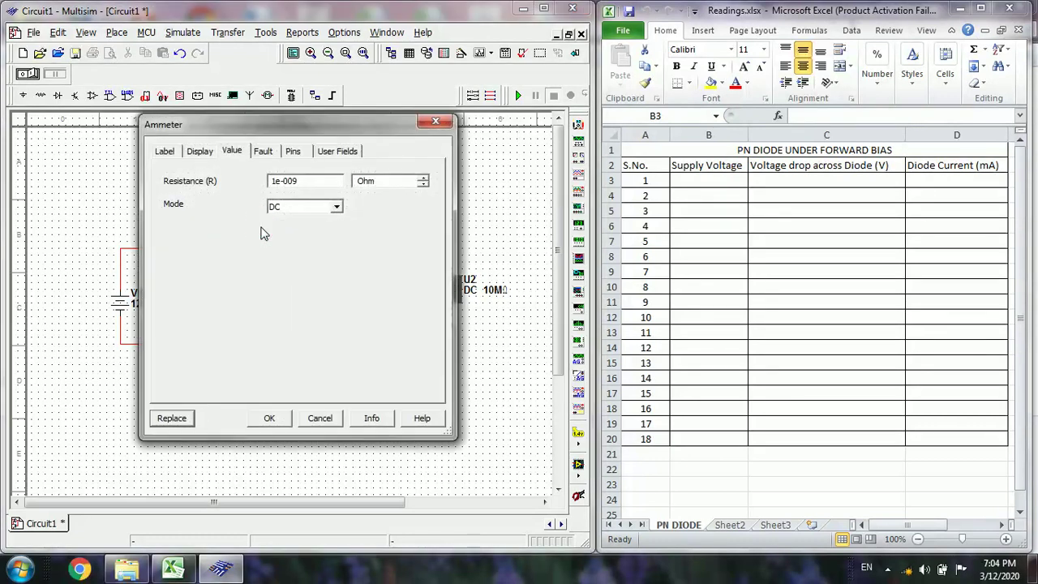
{"action": "left_click", "coordinate": [164, 153]}
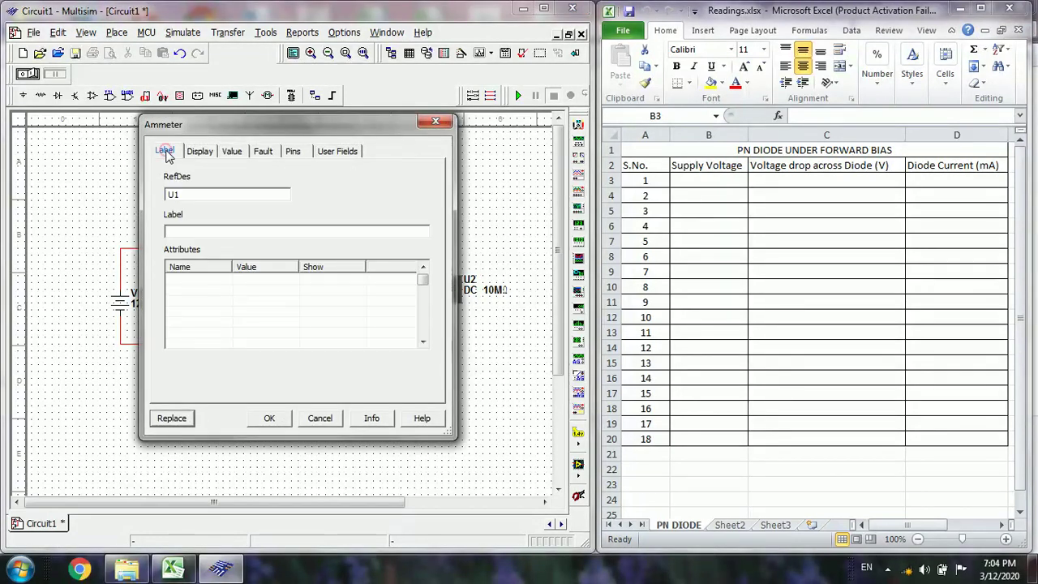
{"action": "left_click", "coordinate": [179, 194]}
{"action": "key", "text": "BackSpace"}
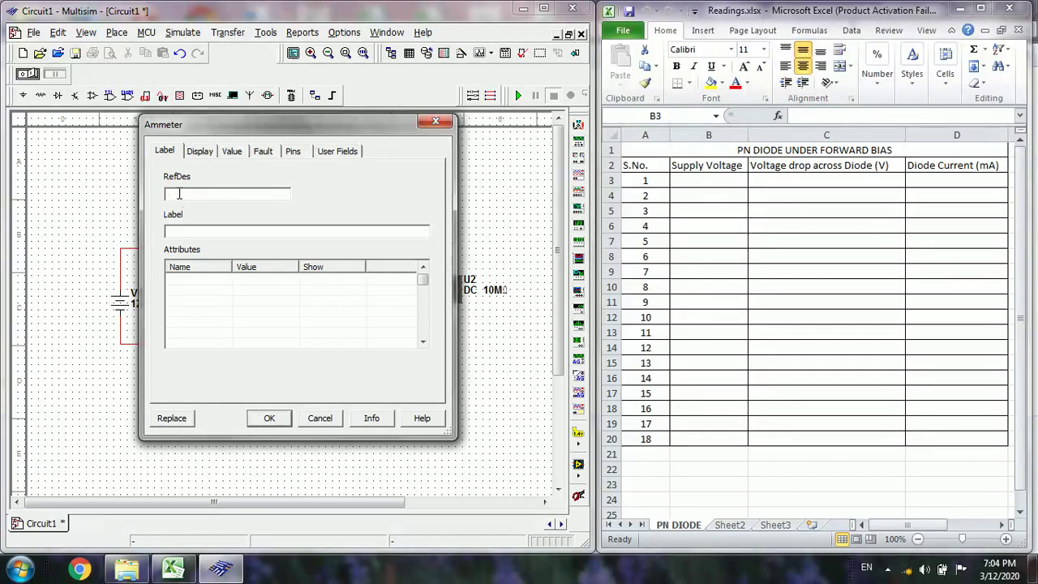
{"action": "type", "text": "ID"}
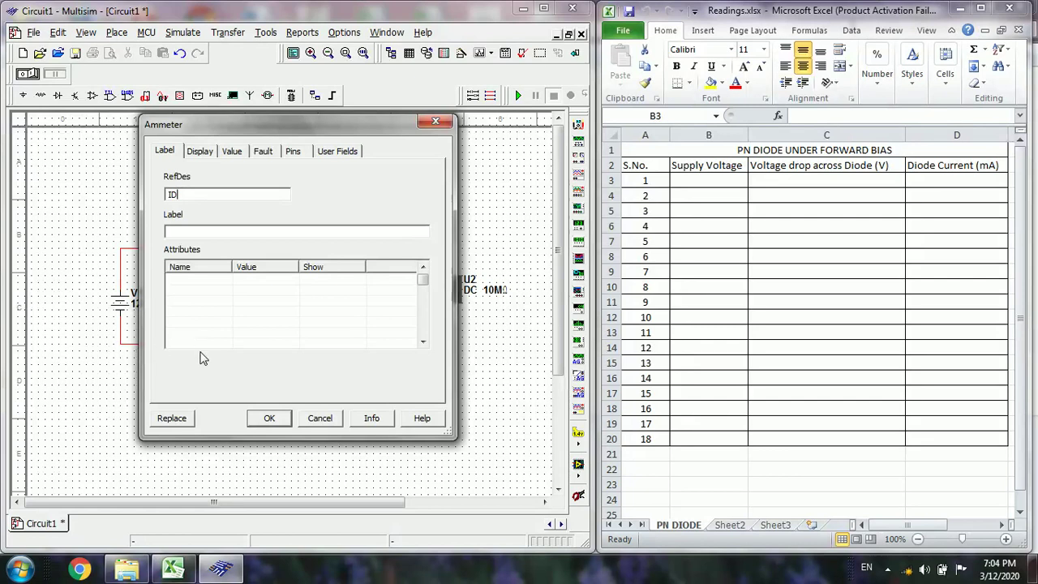
{"action": "left_click", "coordinate": [268, 418]}
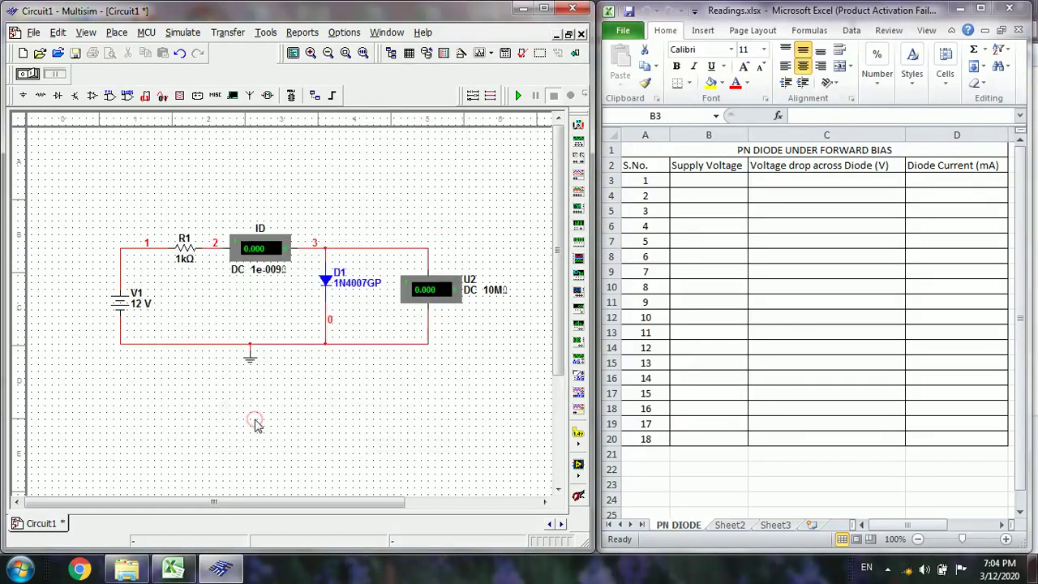
Change the voltmeter's reference designator to Vf
{"action": "double_click", "coordinate": [470, 280]}
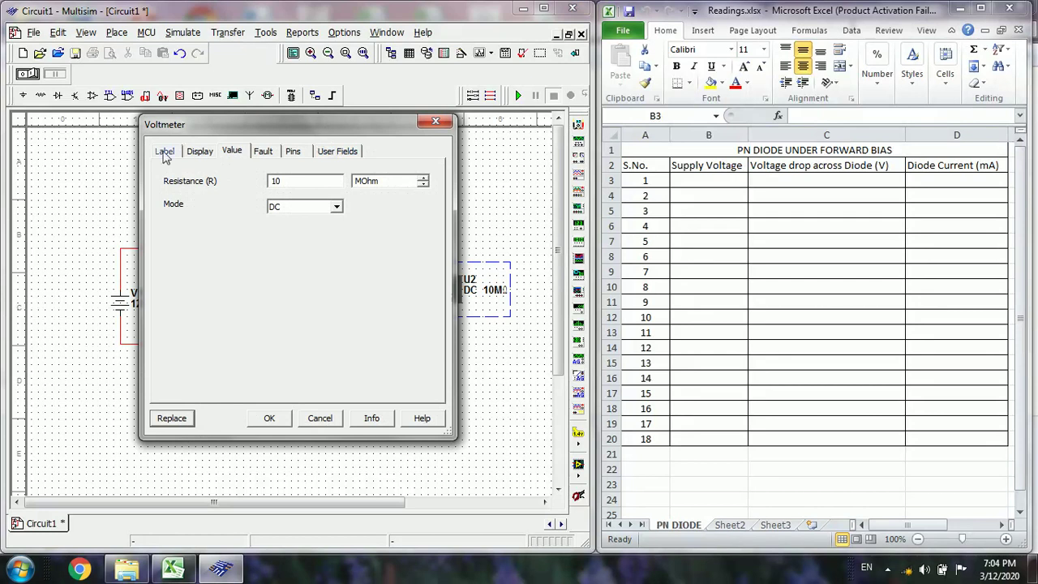
{"action": "left_click", "coordinate": [165, 153]}
{"action": "left_click", "coordinate": [182, 194]}
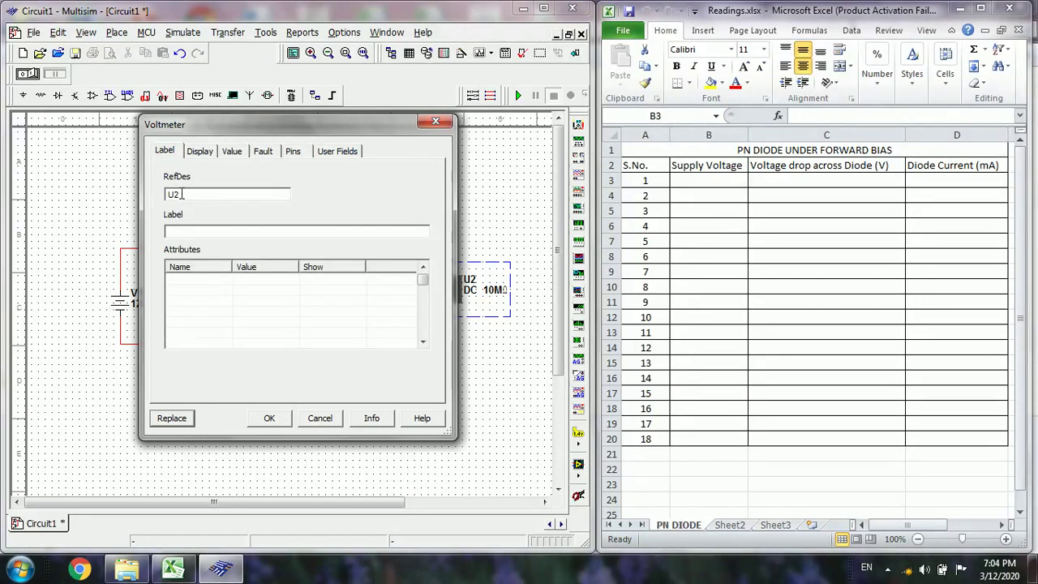
{"action": "left_click_drag", "start_coordinate": [182, 194], "coordinate": [160, 197]}
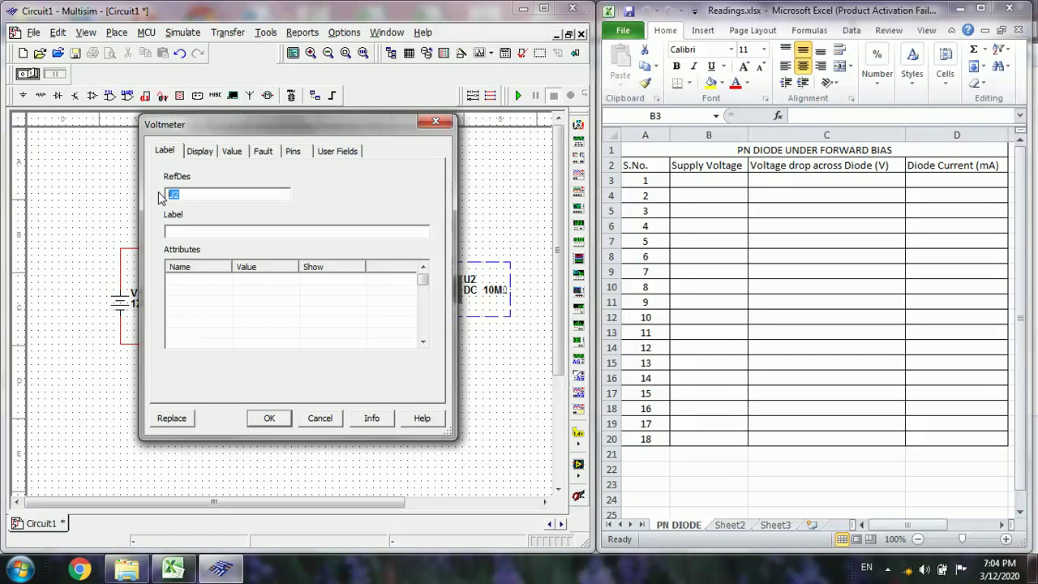
{"action": "type", "text": "Vf"}
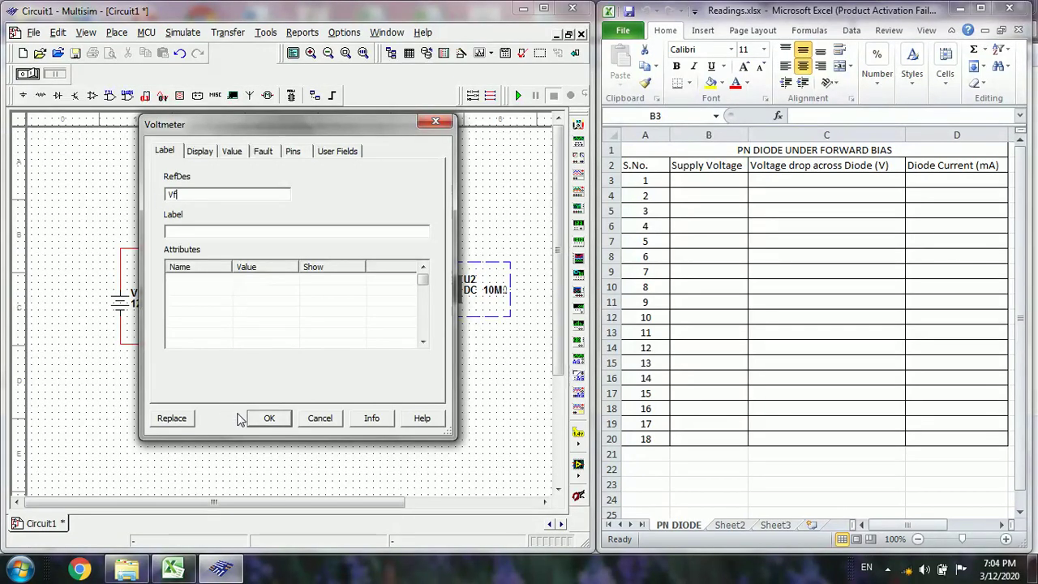
{"action": "left_click", "coordinate": [270, 422]}
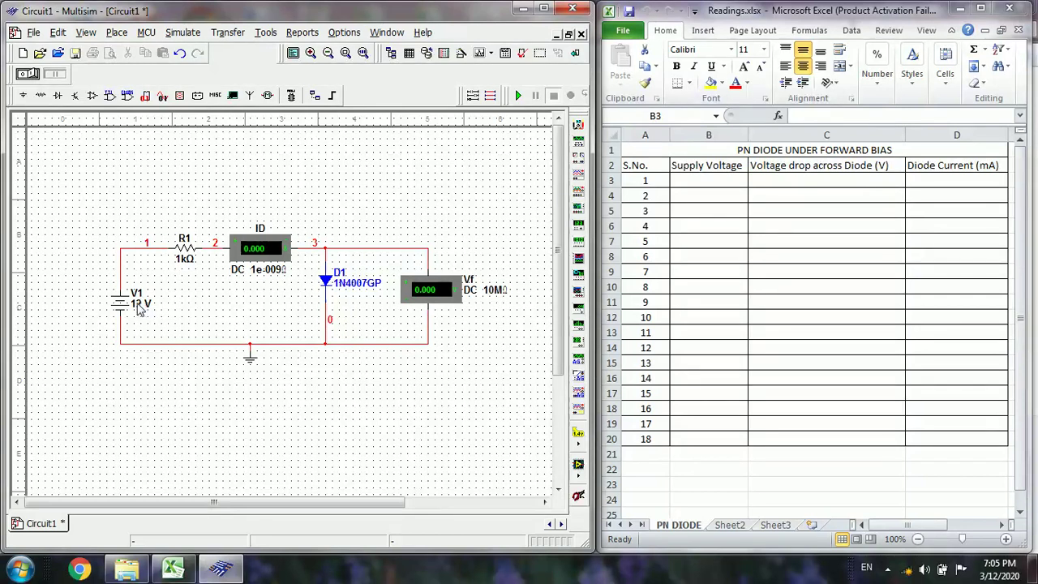
Set the supply V1 to 0 V, run the simulation for the meter readings and stop it
{"action": "double_click", "coordinate": [140, 306]}
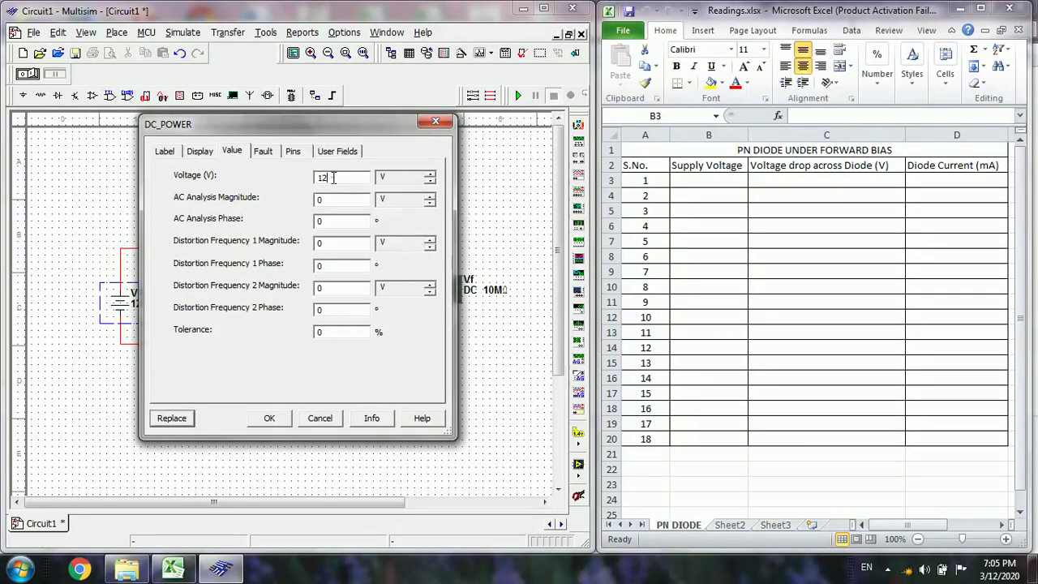
{"action": "left_click_drag", "start_coordinate": [332, 176], "coordinate": [294, 174]}
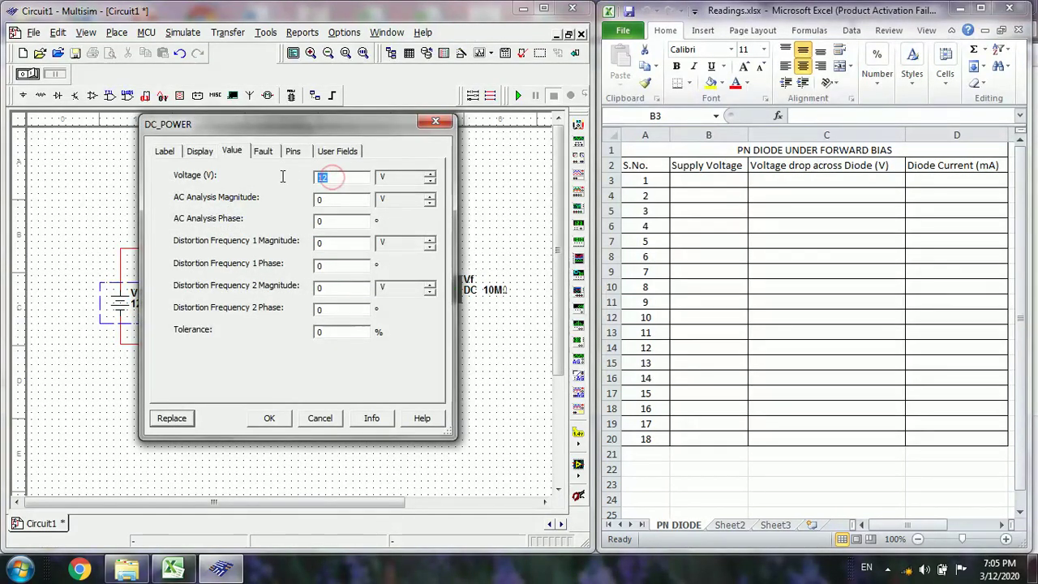
{"action": "type", "text": "0"}
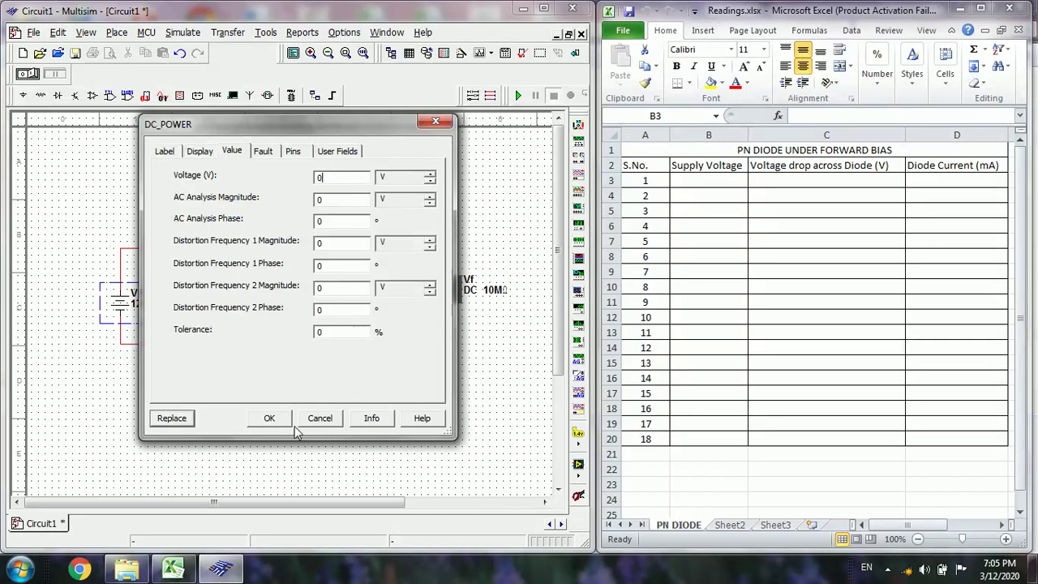
{"action": "left_click", "coordinate": [269, 419]}
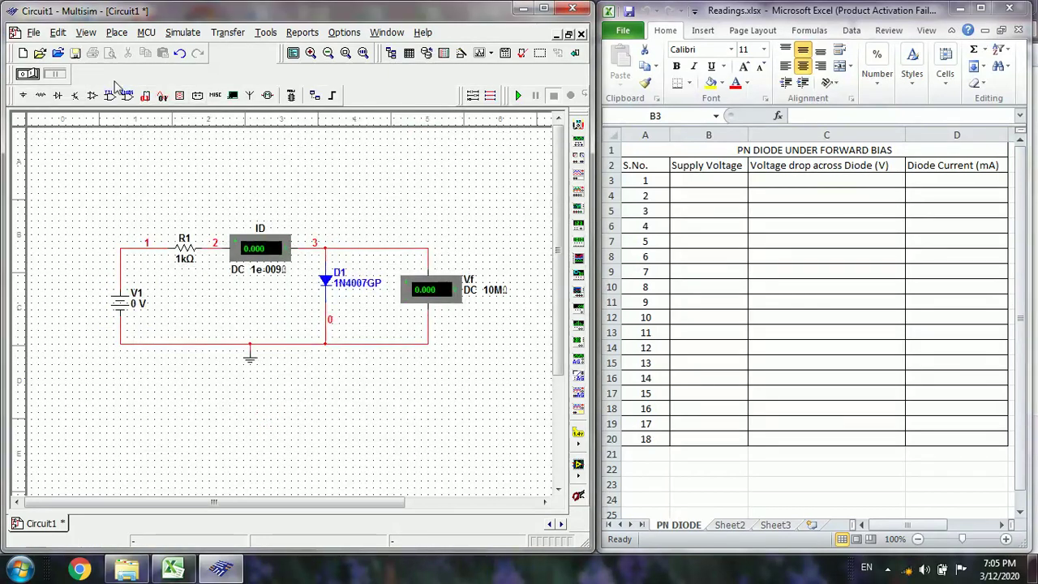
{"action": "left_click", "coordinate": [517, 97]}
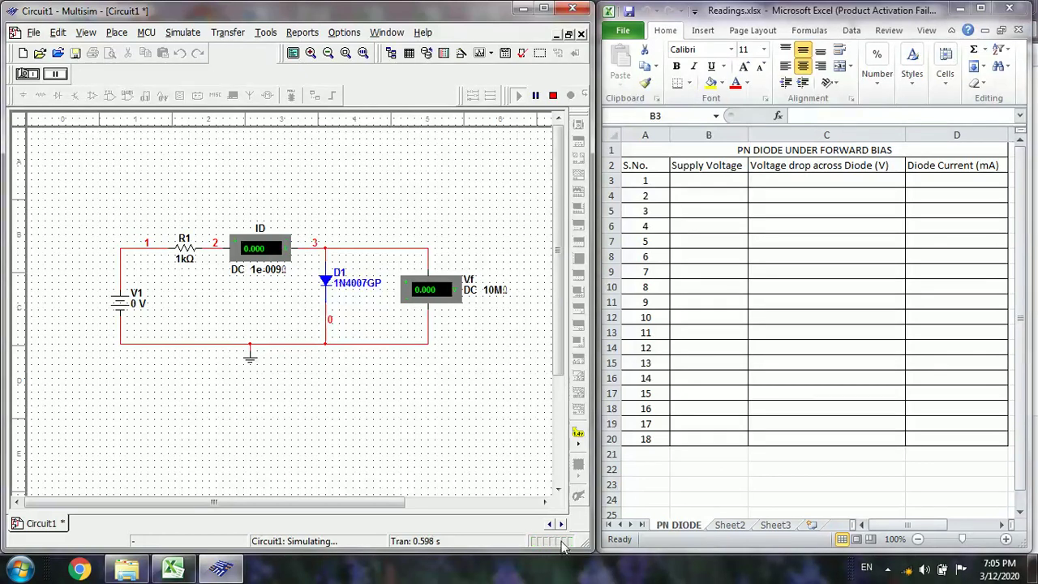
{"action": "left_click", "coordinate": [555, 96]}
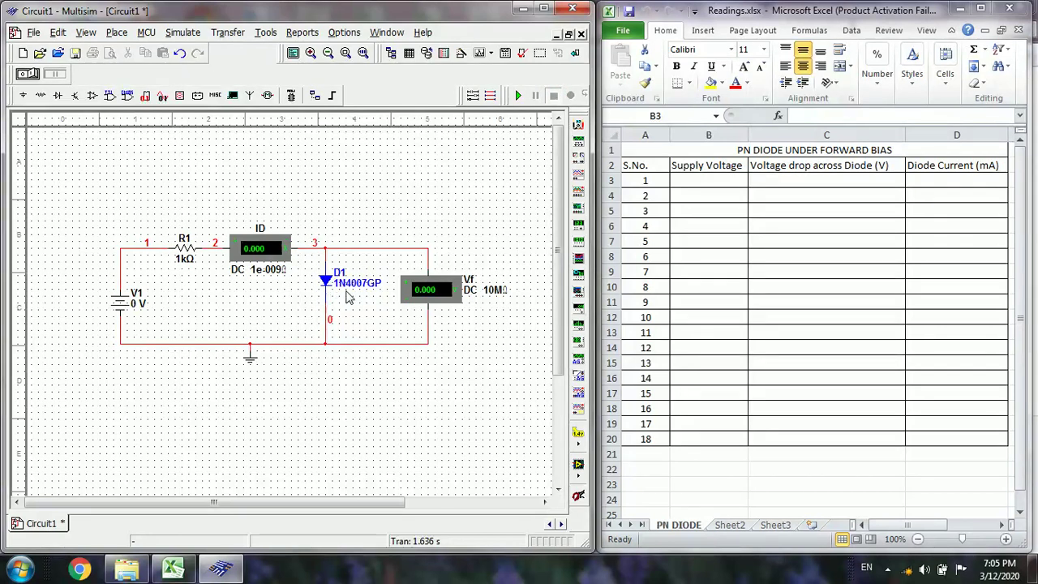
In the Excel readings table, enter 0 for supply voltage, diode voltage drop and diode current in the S.No. 1 row
{"action": "left_click", "coordinate": [705, 182]}
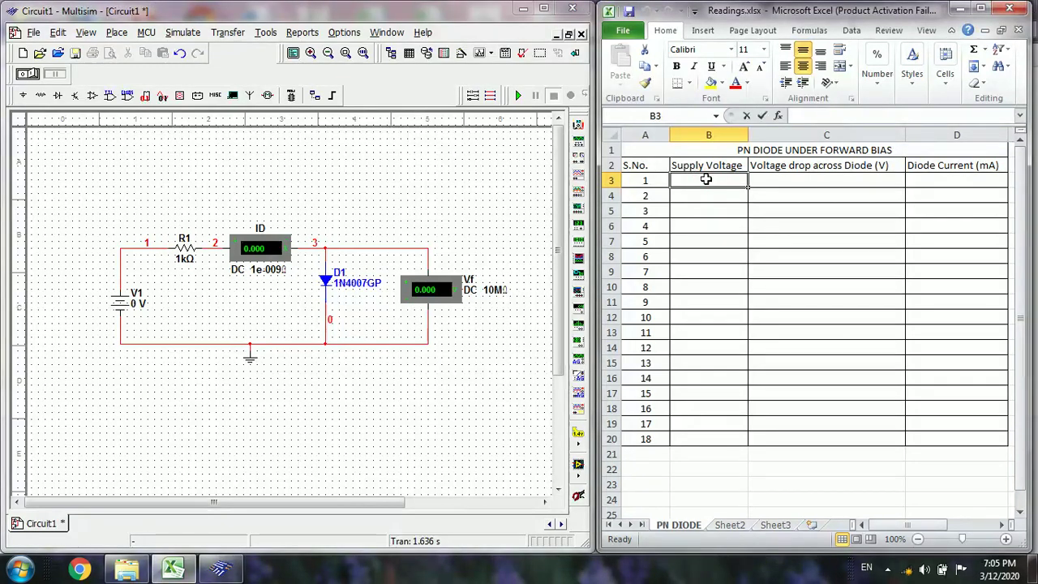
{"action": "key", "text": "Tab"}
{"action": "type", "text": "0"}
{"action": "key", "text": "Tab"}
{"action": "type", "text": "0"}
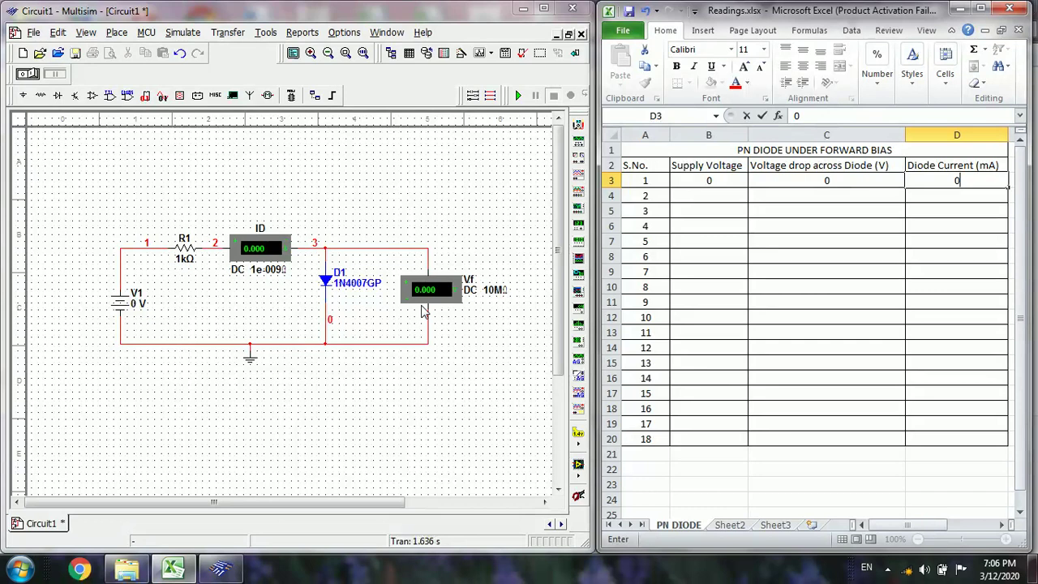
In Multisim, set the supply V1 to 0.2 V, run the simulation and stop it once the meters respond
{"action": "double_click", "coordinate": [141, 309]}
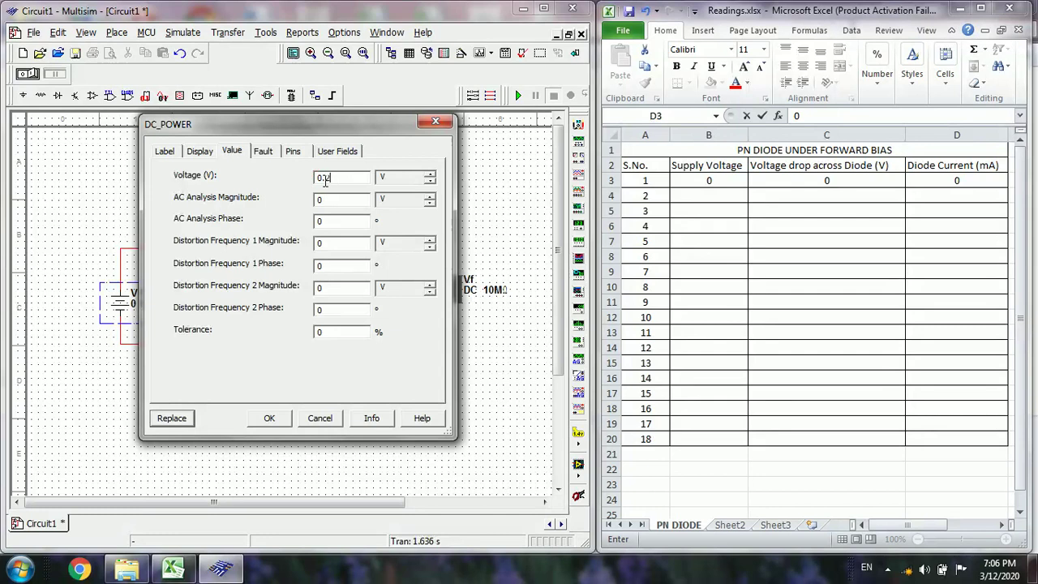
{"action": "left_click", "coordinate": [270, 418]}
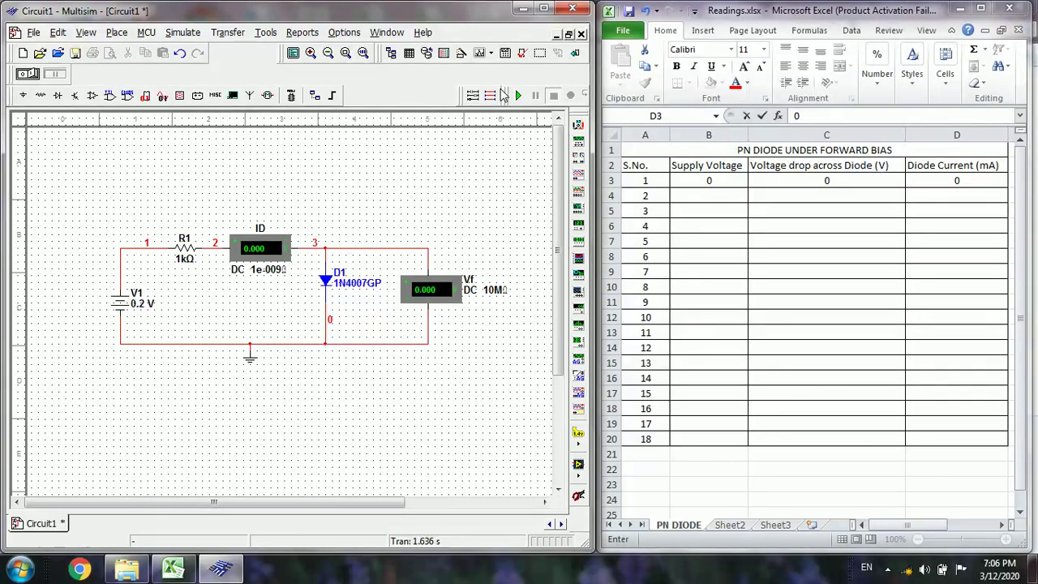
{"action": "left_click", "coordinate": [516, 95]}
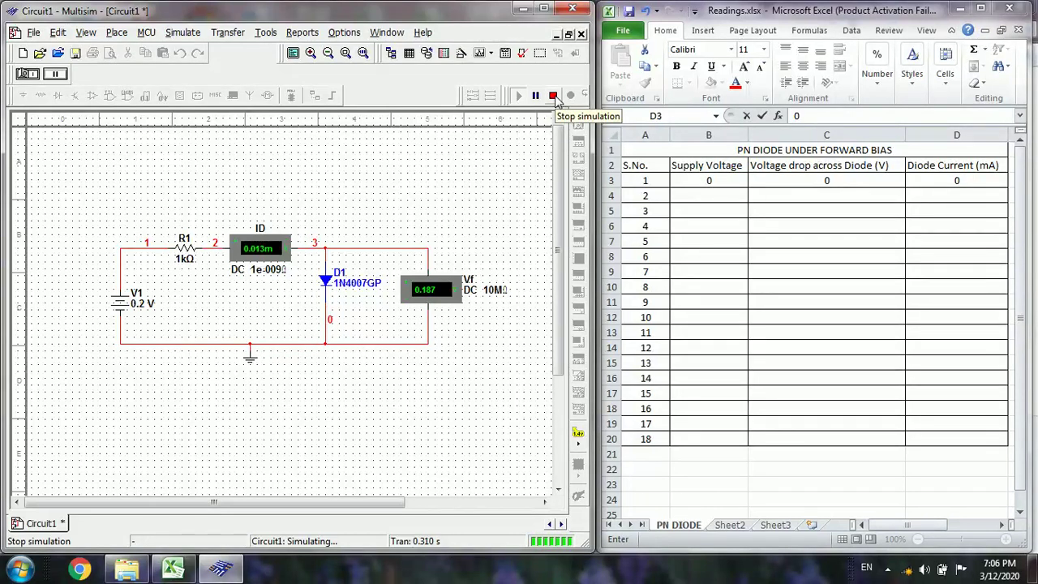
{"action": "left_click", "coordinate": [553, 96]}
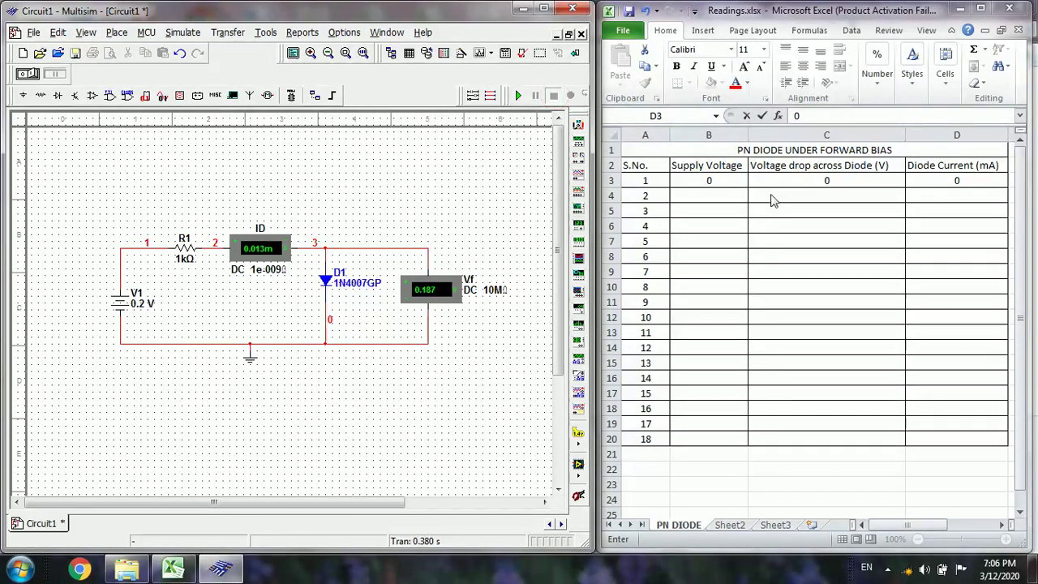
Fill the Excel table's S.No. 2 row with supply voltage 0.2, diode voltage drop 0.187 and diode current 0.013
{"action": "left_click", "coordinate": [707, 196]}
{"action": "type", "text": "0.2"}
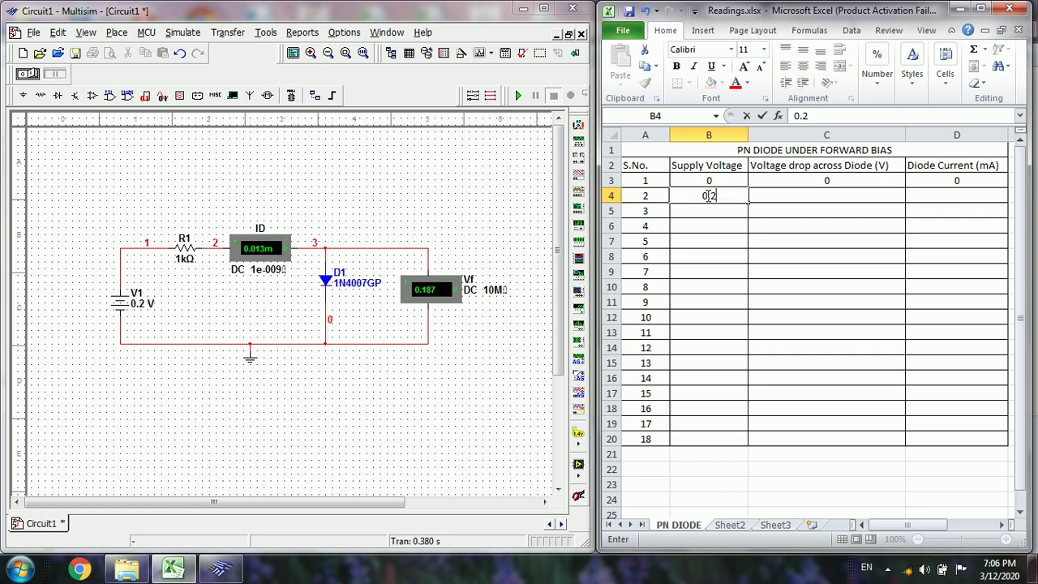
{"action": "key", "text": "Tab"}
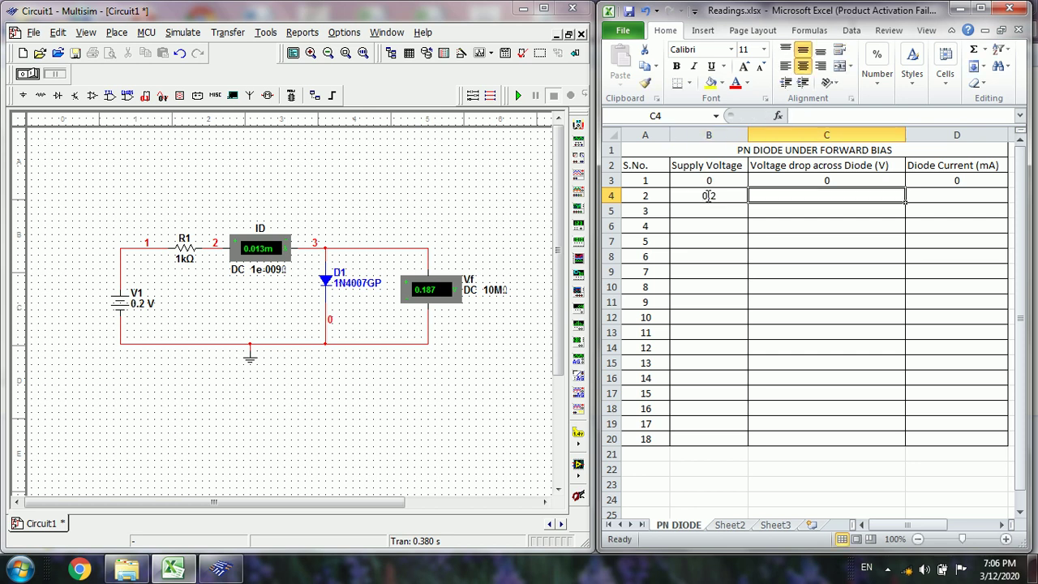
{"action": "key", "text": "Tab"}
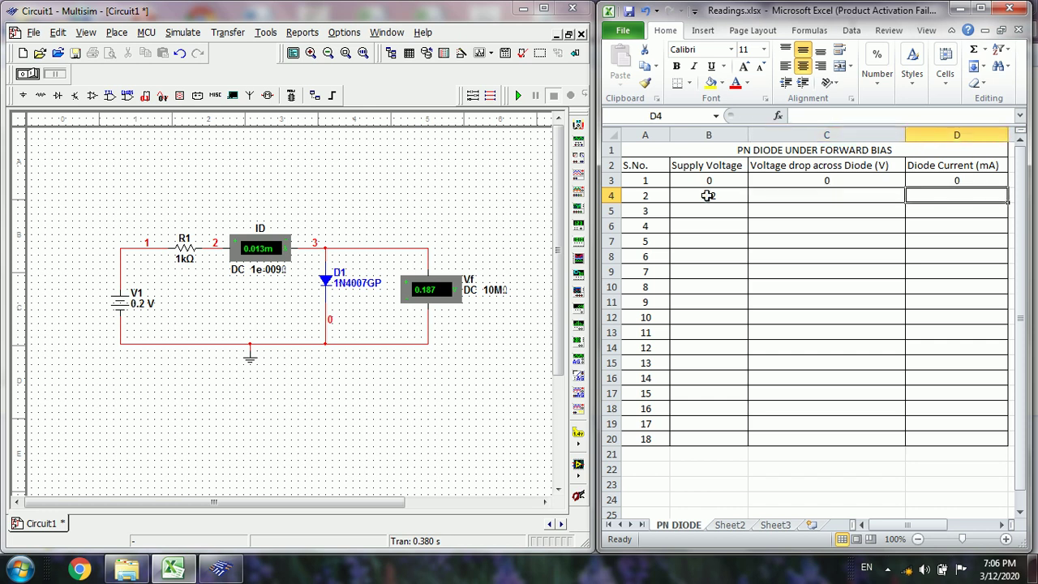
{"action": "type", "text": "0.013"}
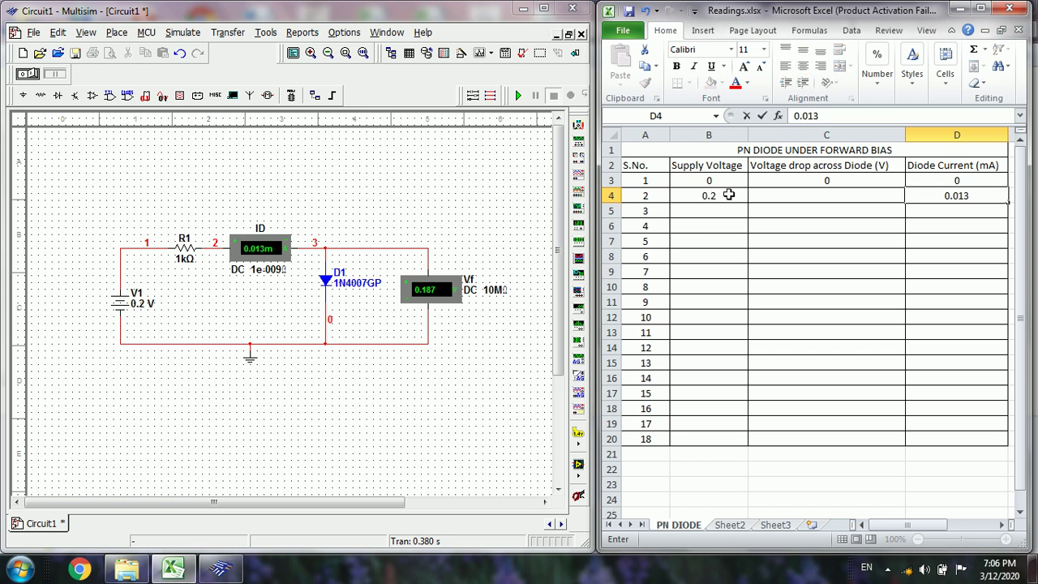
{"action": "left_click", "coordinate": [790, 196]}
{"action": "type", "text": "0."}
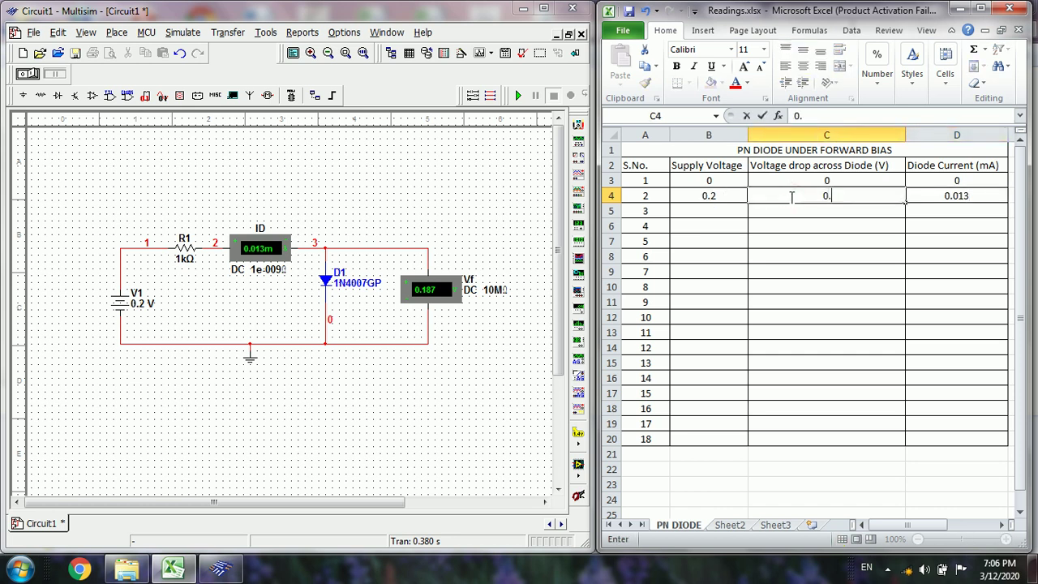
{"action": "type", "text": "187"}
In Multisim, set the supply V1 to 0.4 V, run the simulation for the meter readings and stop it
{"action": "double_click", "coordinate": [141, 302]}
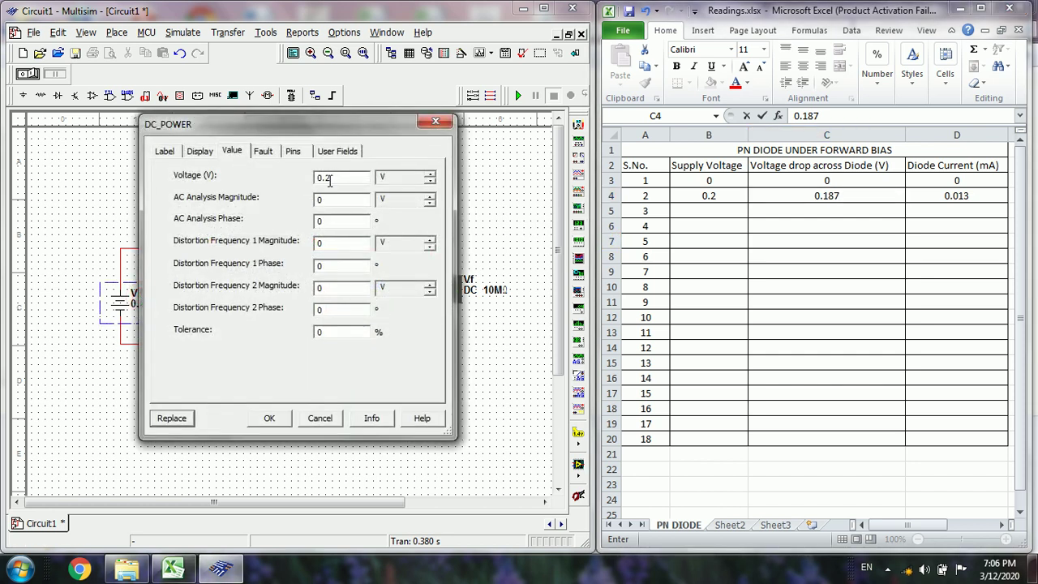
{"action": "key", "text": "BackSpace"}
{"action": "type", "text": "4"}
{"action": "left_click", "coordinate": [268, 418]}
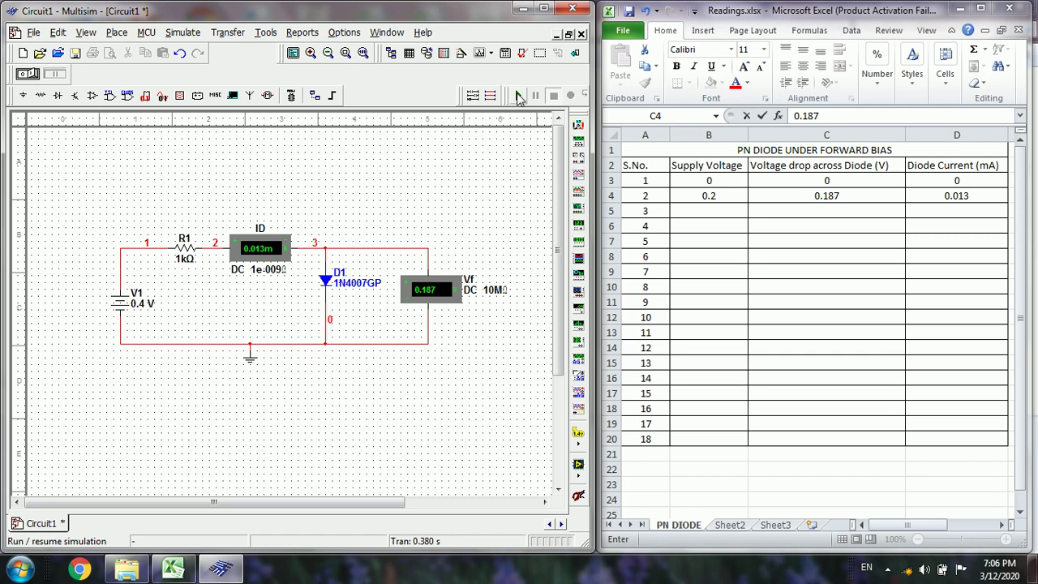
{"action": "left_click", "coordinate": [520, 96]}
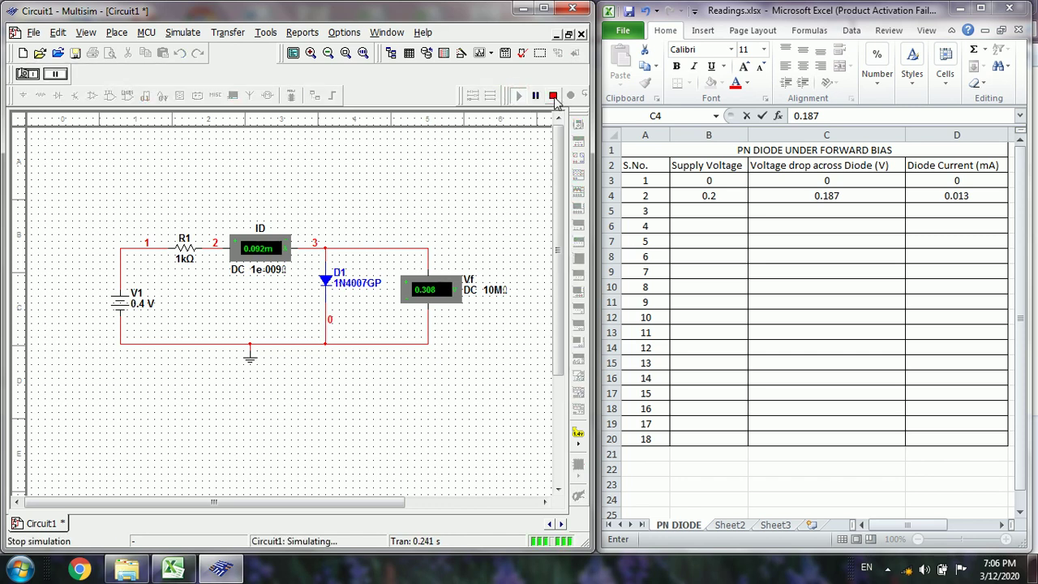
{"action": "left_click", "coordinate": [555, 97]}
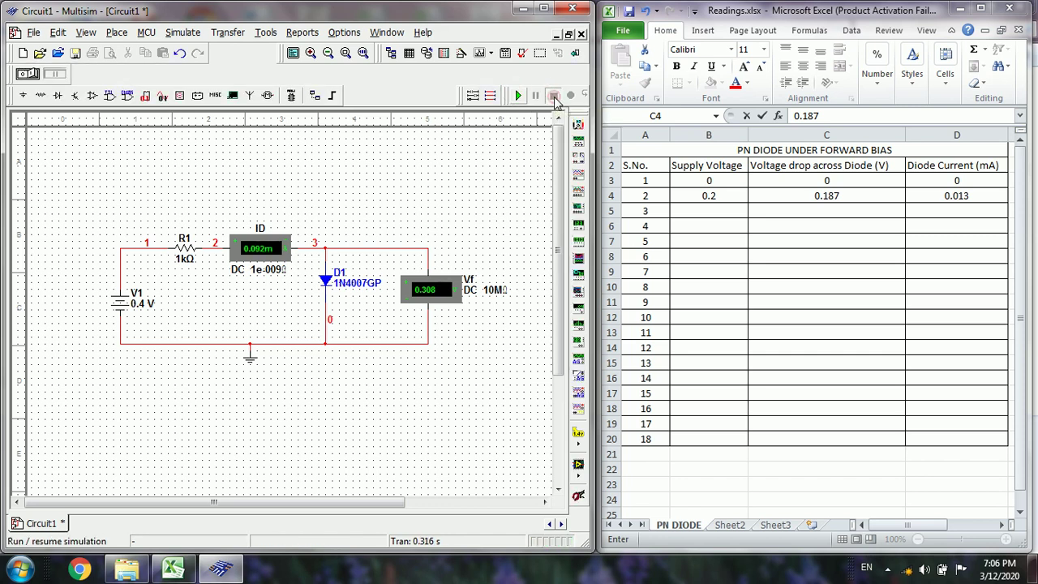
Fill the Excel table's S.No. 3 row with supply voltage 0.4, diode voltage drop 0.308 and diode current 0.092
{"action": "left_click", "coordinate": [706, 211]}
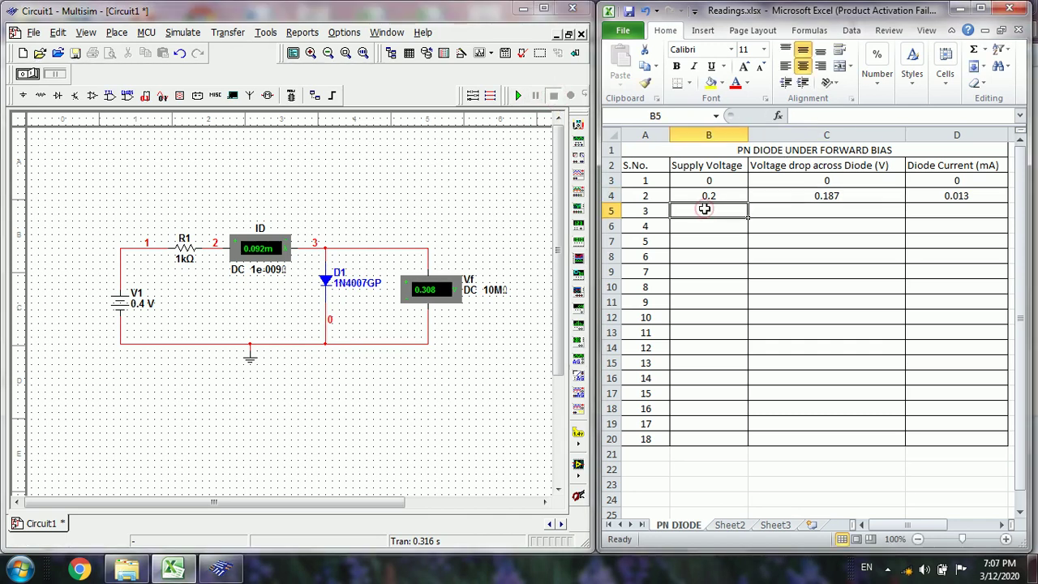
{"action": "type", "text": "0.4"}
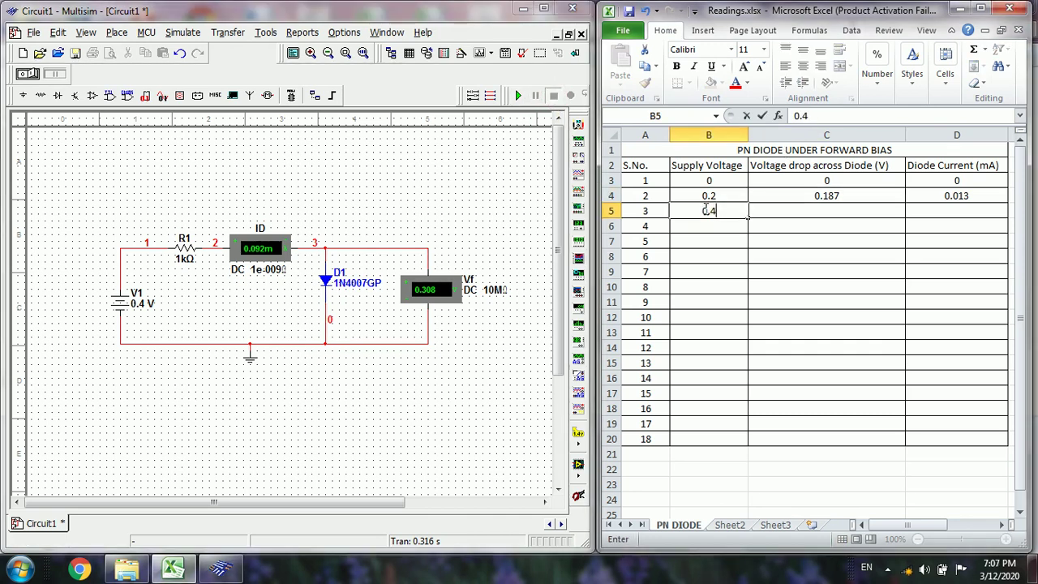
{"action": "key", "text": "Tab"}
{"action": "type", "text": "0"}
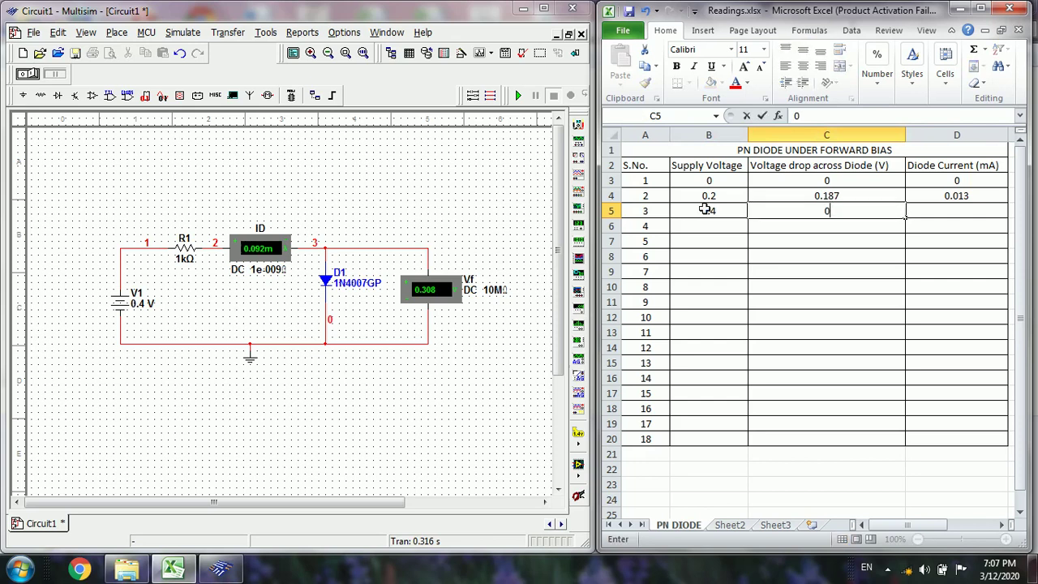
{"action": "type", "text": ".308"}
{"action": "key", "text": "Tab"}
{"action": "type", "text": "0."}
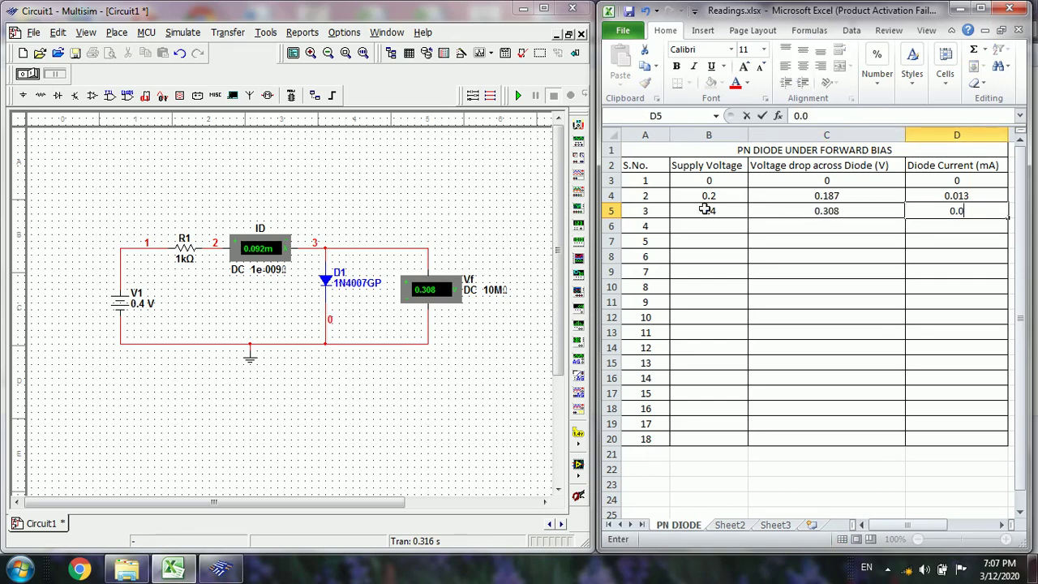
{"action": "type", "text": "08"}
{"action": "type", "text": "92"}
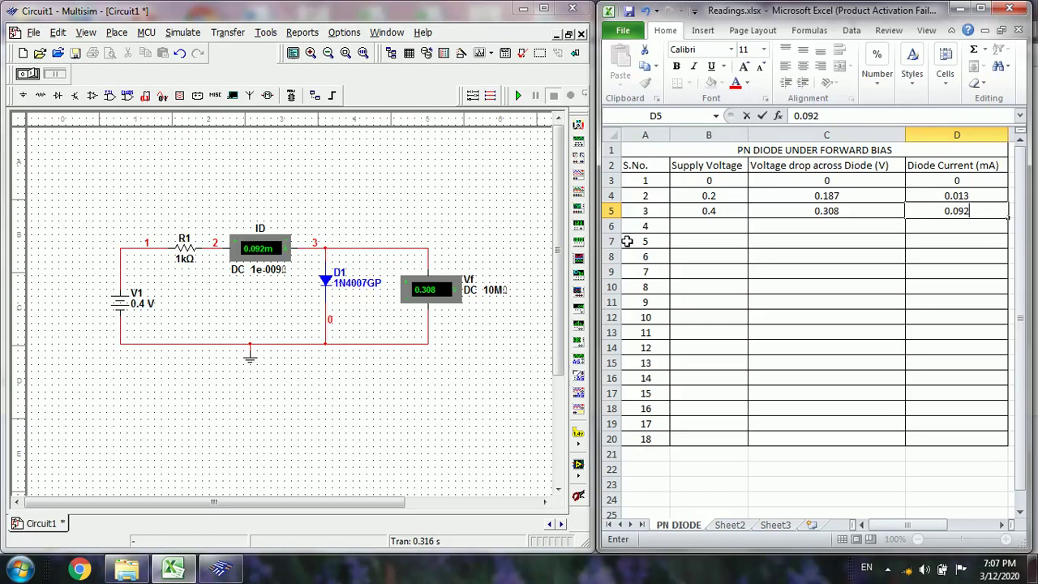
In Multisim, set the supply V1 to 0.6 V, run the simulation for the meter readings and stop it
{"action": "double_click", "coordinate": [127, 315]}
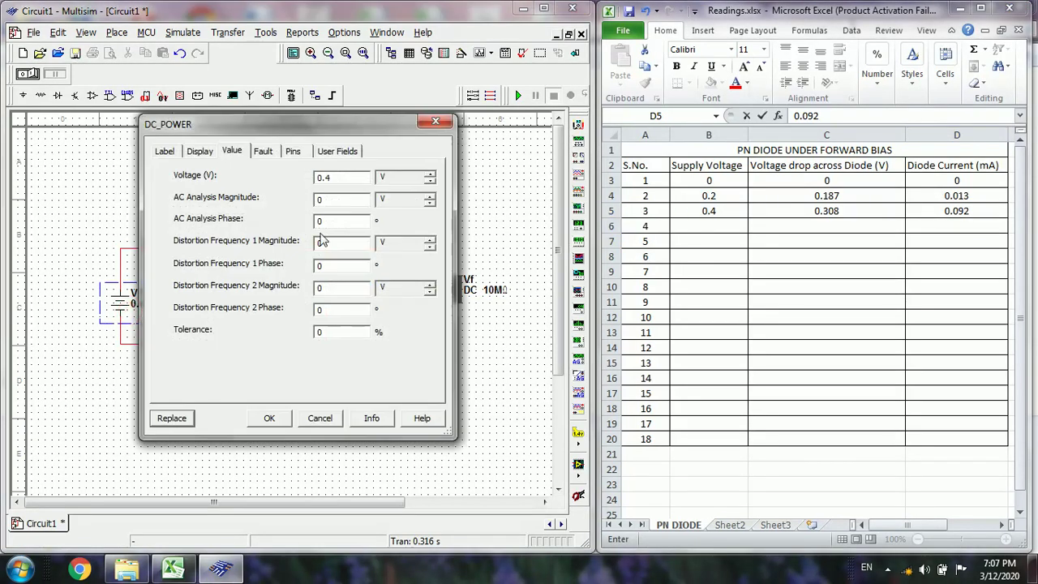
{"action": "left_click", "coordinate": [328, 180]}
{"action": "key", "text": "BackSpace"}
{"action": "type", "text": "6"}
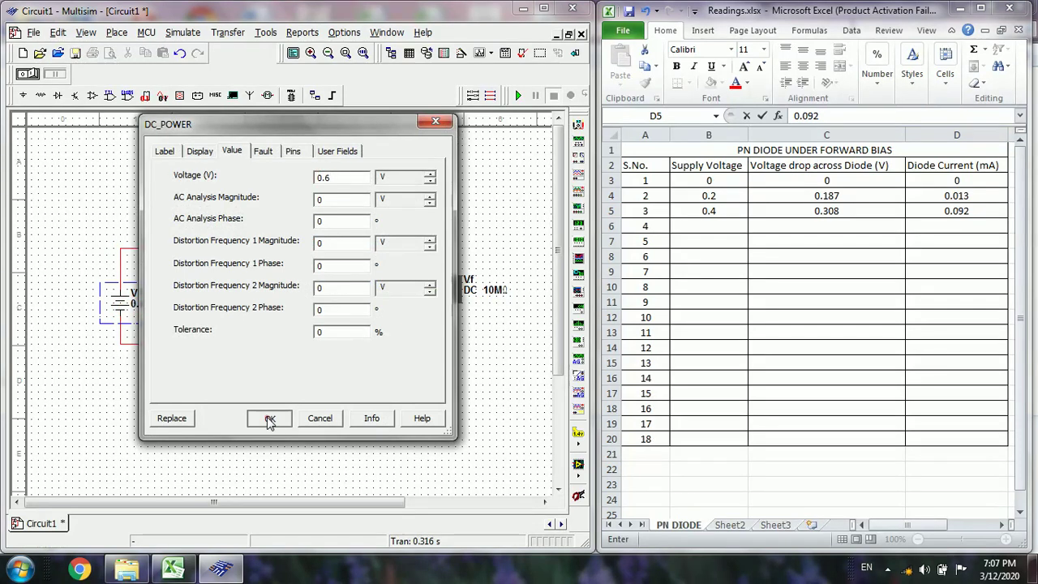
{"action": "left_click", "coordinate": [269, 418]}
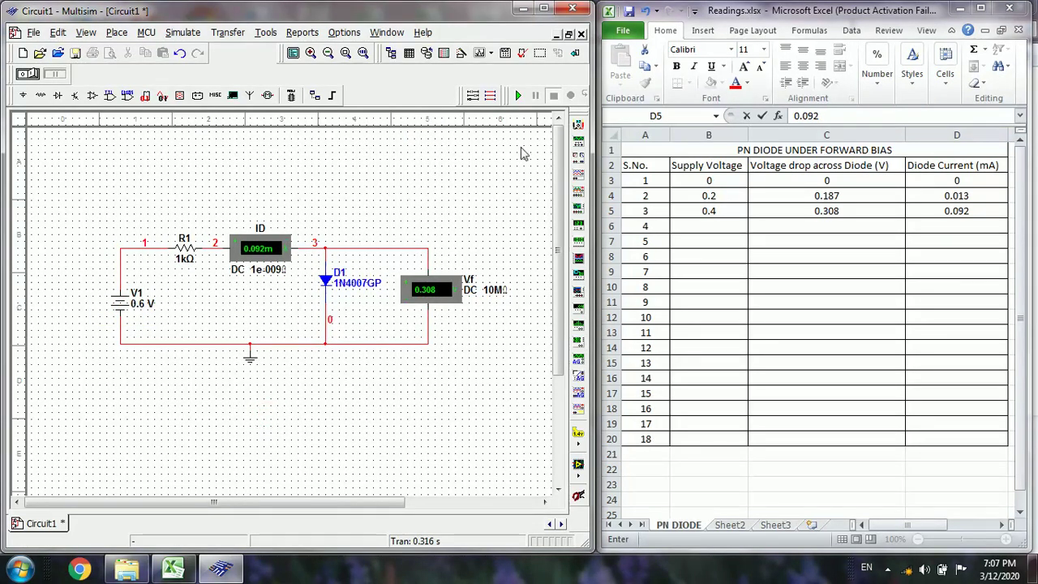
{"action": "left_click", "coordinate": [519, 95]}
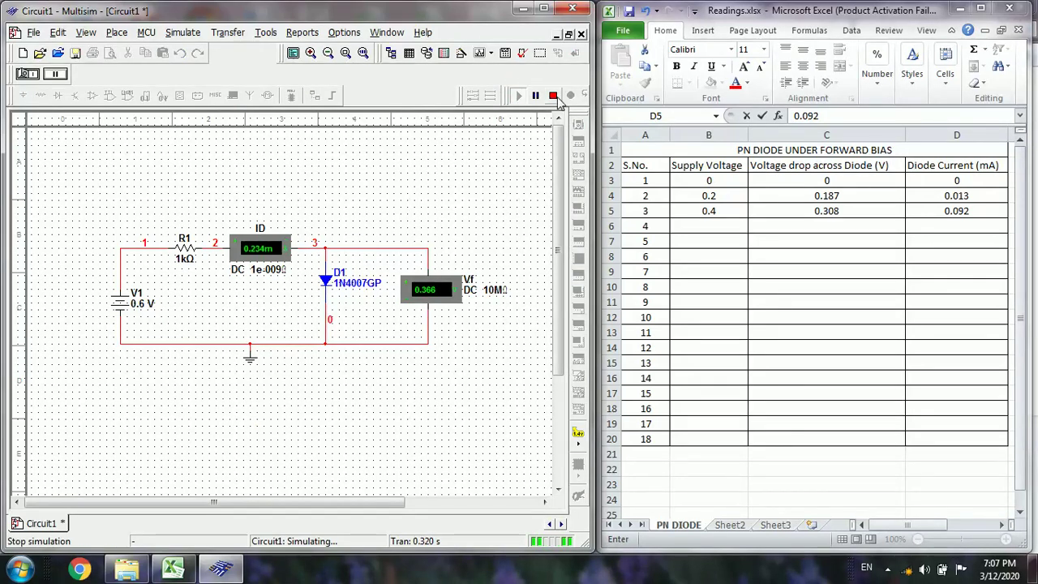
{"action": "left_click", "coordinate": [553, 96]}
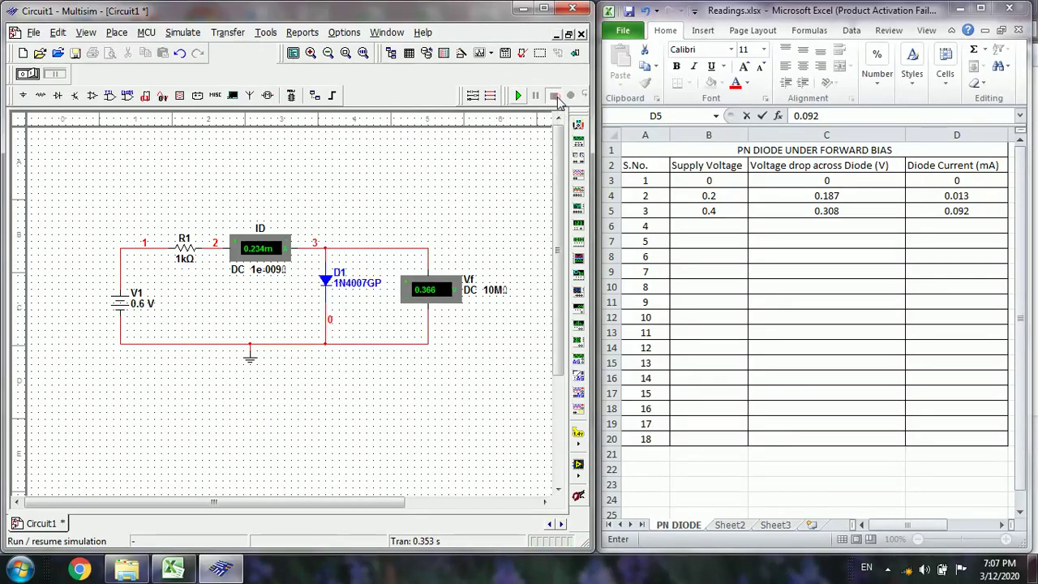
Fill the Excel table's S.No. 4 row with supply voltage 0.6, diode voltage drop 0.366 and diode current 0.234
{"action": "left_click", "coordinate": [708, 226]}
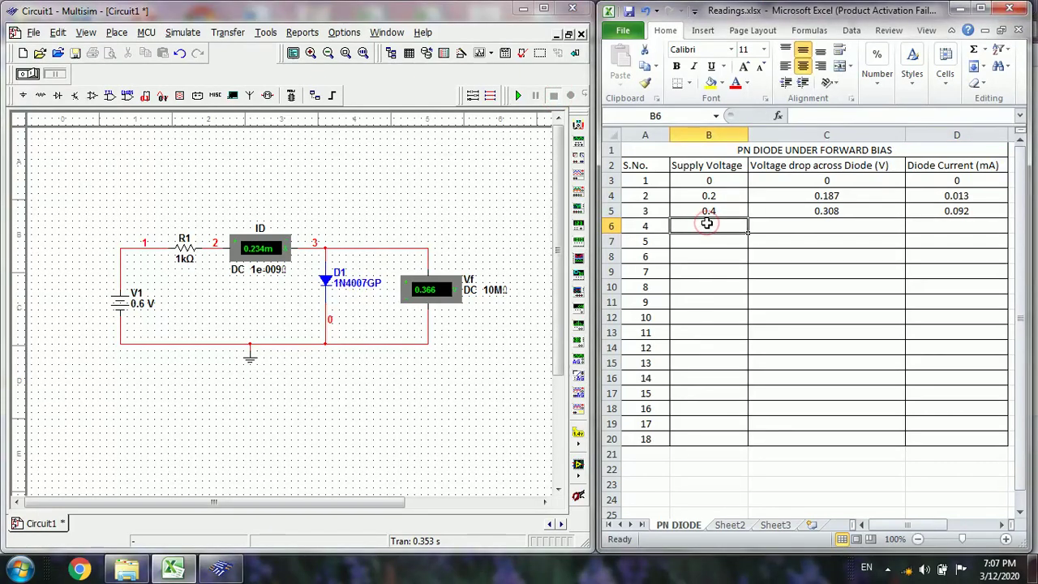
{"action": "type", "text": "0.6"}
{"action": "key", "text": "Tab"}
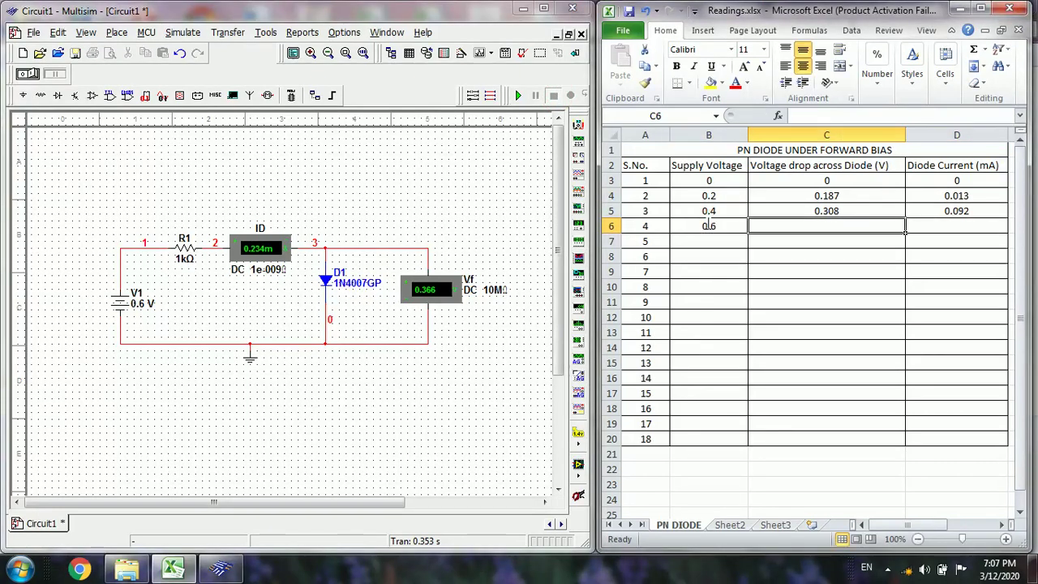
{"action": "type", "text": "0"}
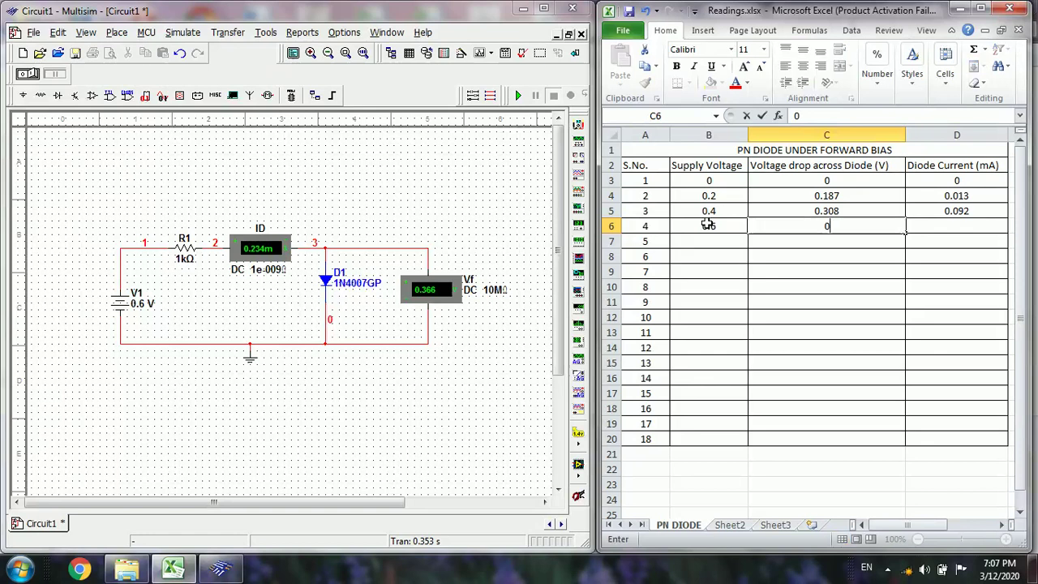
{"action": "type", "text": ".366"}
{"action": "key", "text": "Tab"}
{"action": "type", "text": "0.234"}
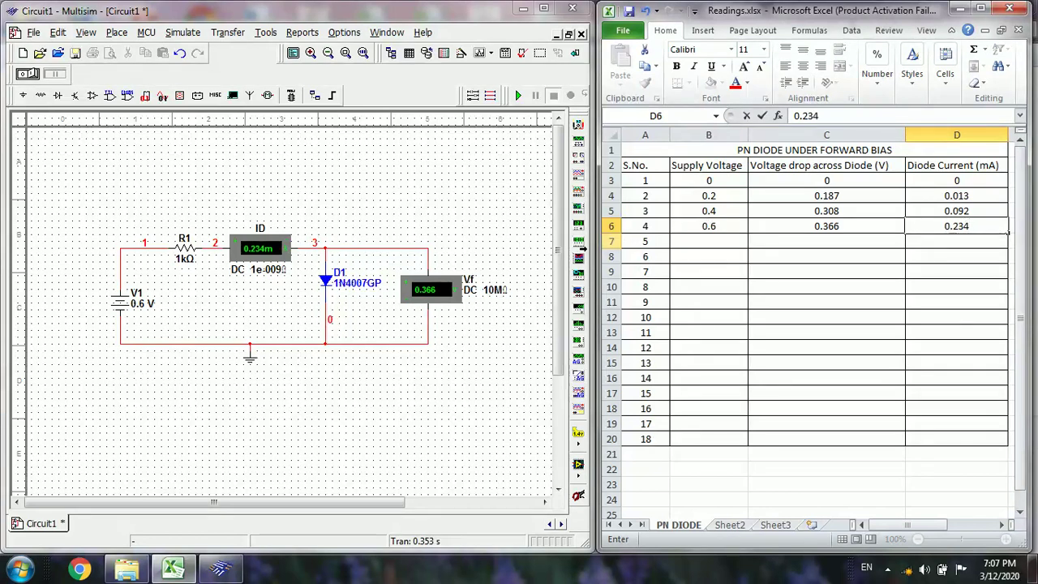
In Multisim, set the supply V1 to 0.8 V, run the simulation for the meter readings and stop it
{"action": "left_click", "coordinate": [136, 306]}
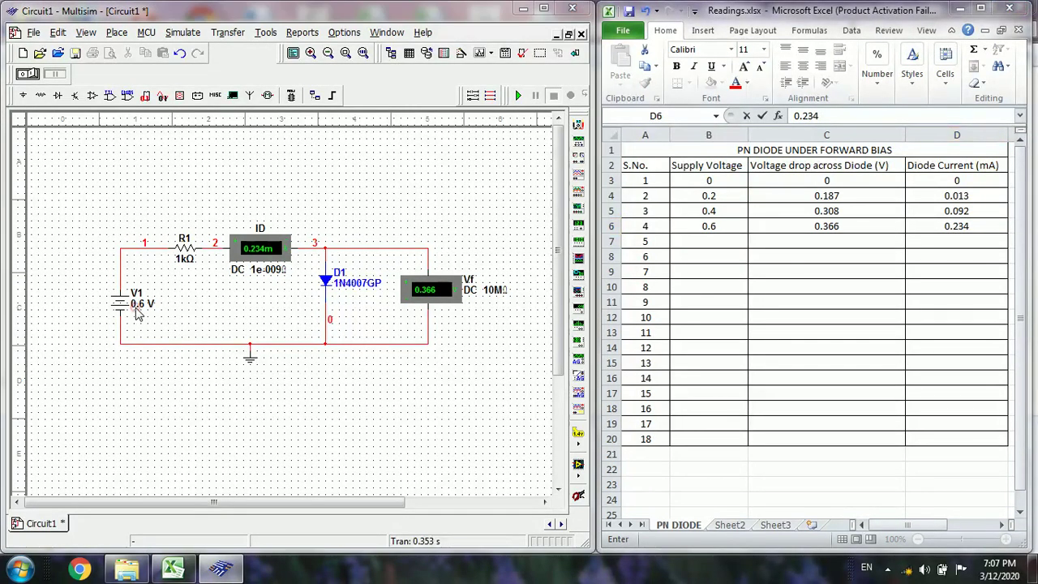
{"action": "double_click", "coordinate": [136, 306]}
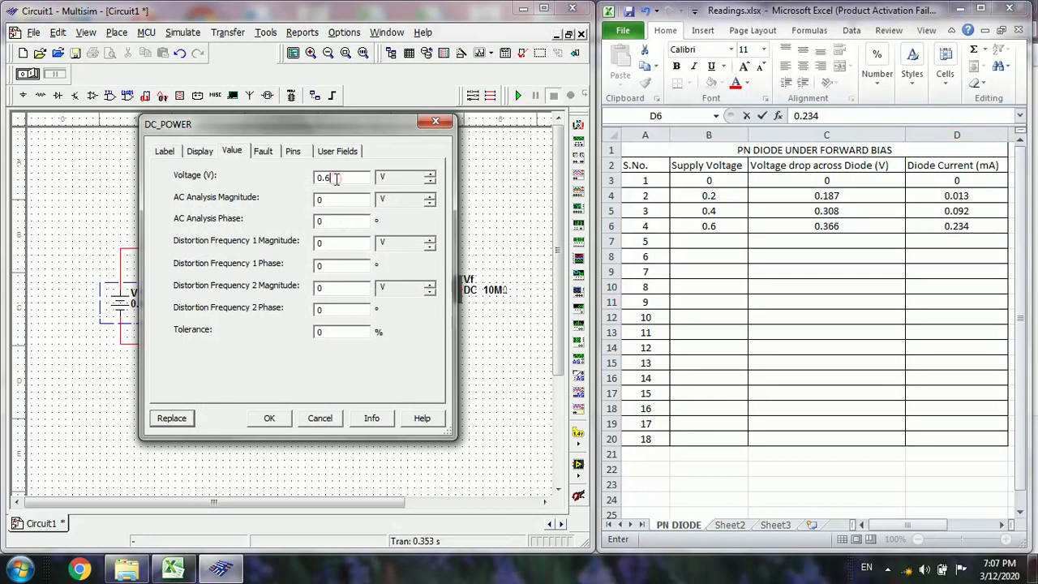
{"action": "key", "text": "BackSpace"}
{"action": "type", "text": "8"}
{"action": "left_click", "coordinate": [272, 418]}
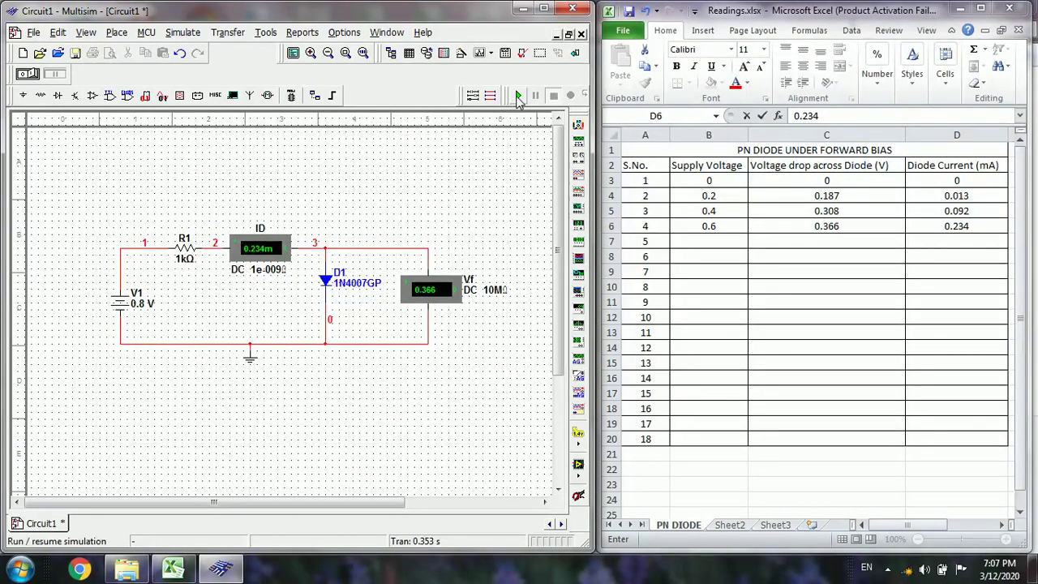
{"action": "left_click", "coordinate": [519, 96]}
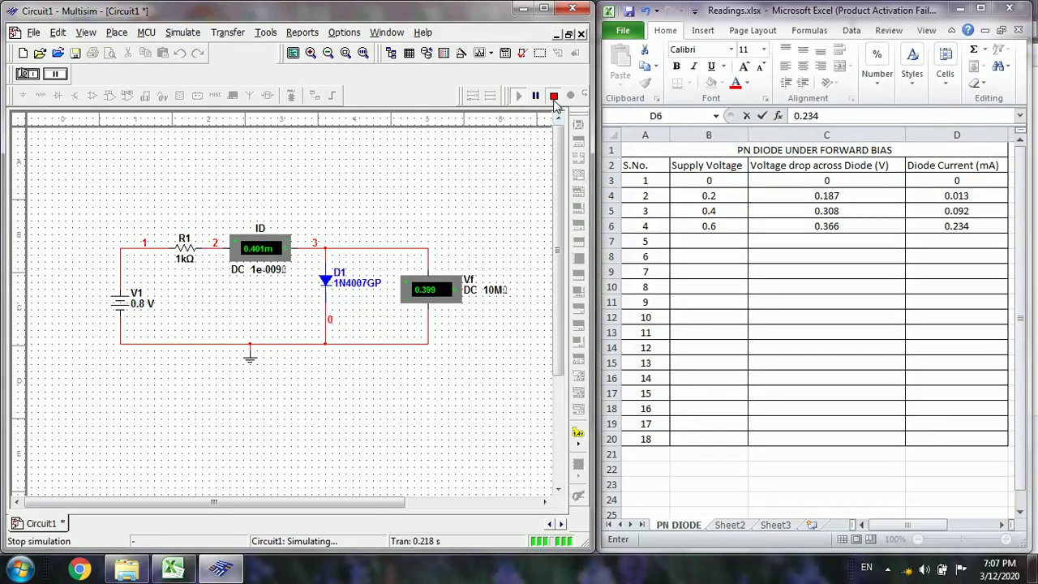
{"action": "left_click", "coordinate": [553, 95]}
Fill the Excel table's S.No. 5 row with supply voltage 0.8, diode voltage drop 0.399 and diode current 0.401
{"action": "left_click", "coordinate": [699, 240]}
{"action": "type", "text": "0.8"}
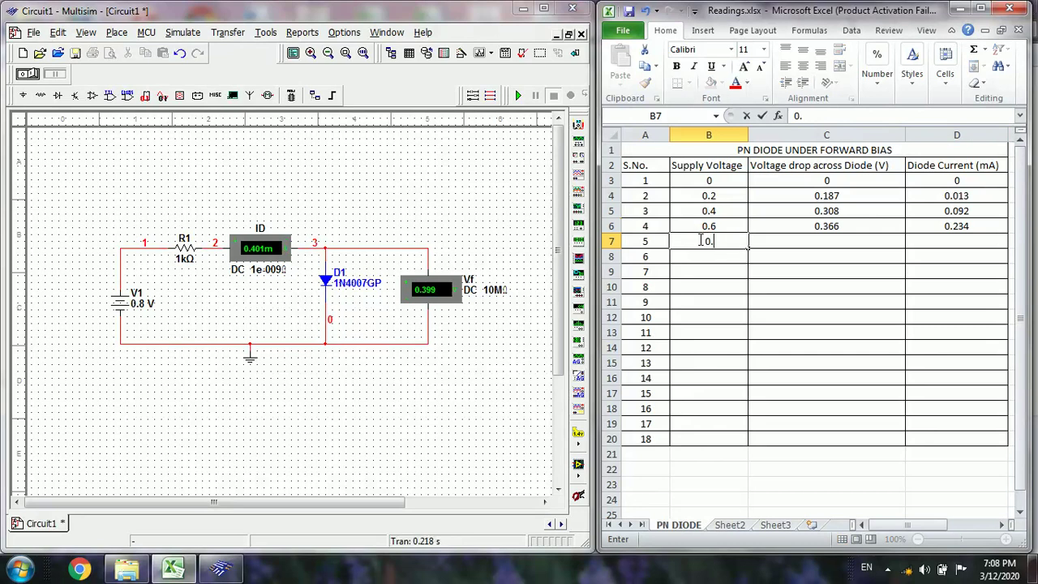
{"action": "key", "text": "Tab"}
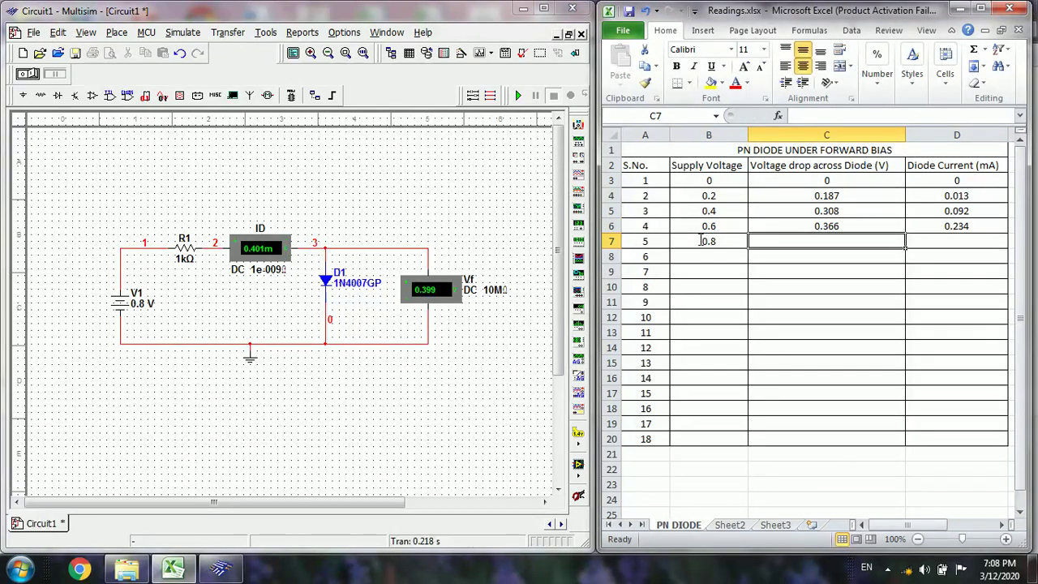
{"action": "type", "text": "0.399"}
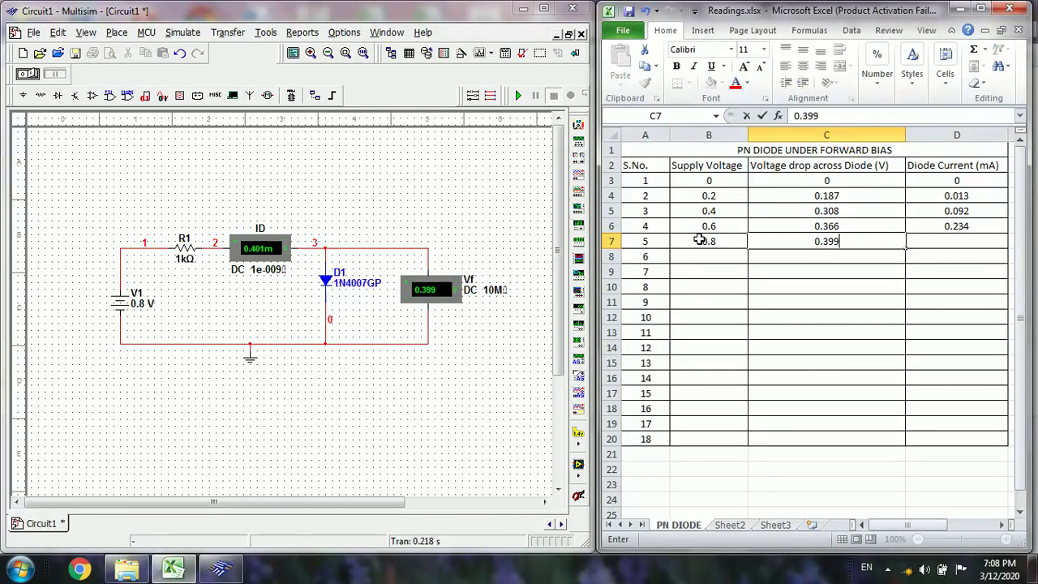
{"action": "key", "text": "Tab"}
{"action": "type", "text": "0."}
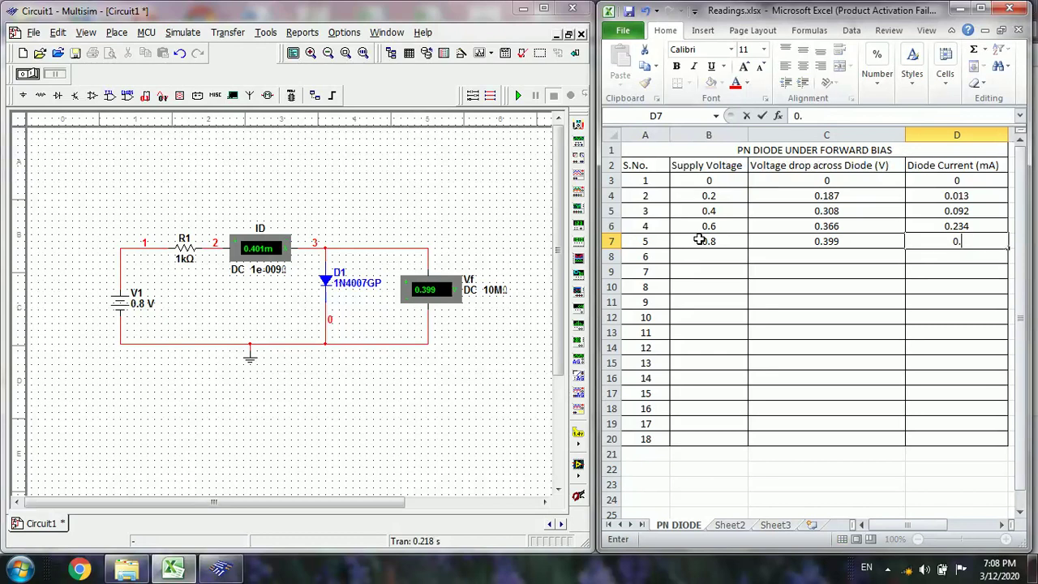
{"action": "type", "text": "401"}
In Multisim, set the supply V1 to 1 V, run the simulation for the meter readings and stop it
{"action": "double_click", "coordinate": [135, 295]}
{"action": "left_click", "coordinate": [333, 176]}
{"action": "key", "text": "BackSpace"}
{"action": "key", "text": "BackSpace"}
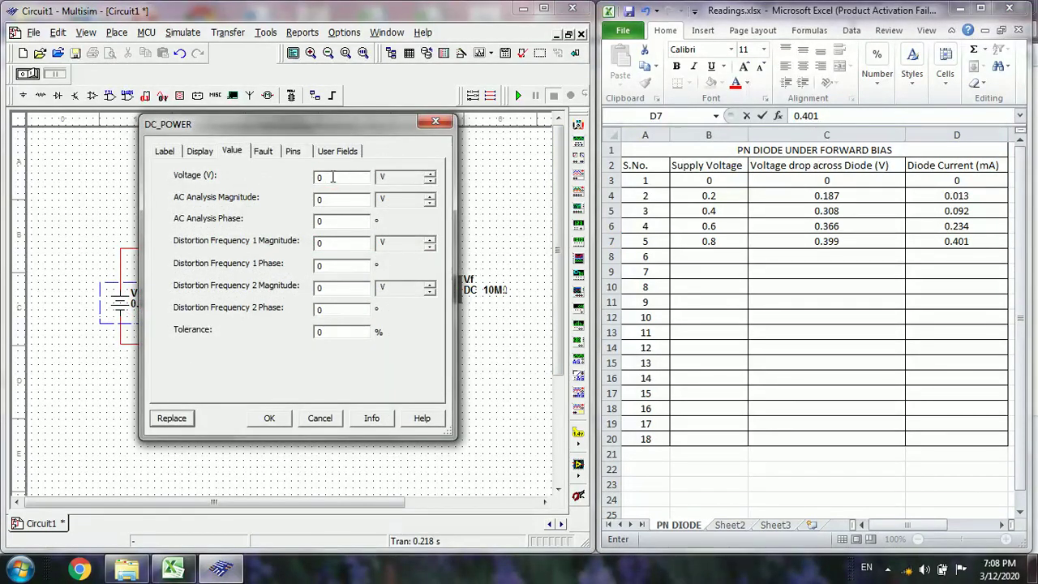
{"action": "type", "text": "1"}
{"action": "left_click", "coordinate": [269, 417]}
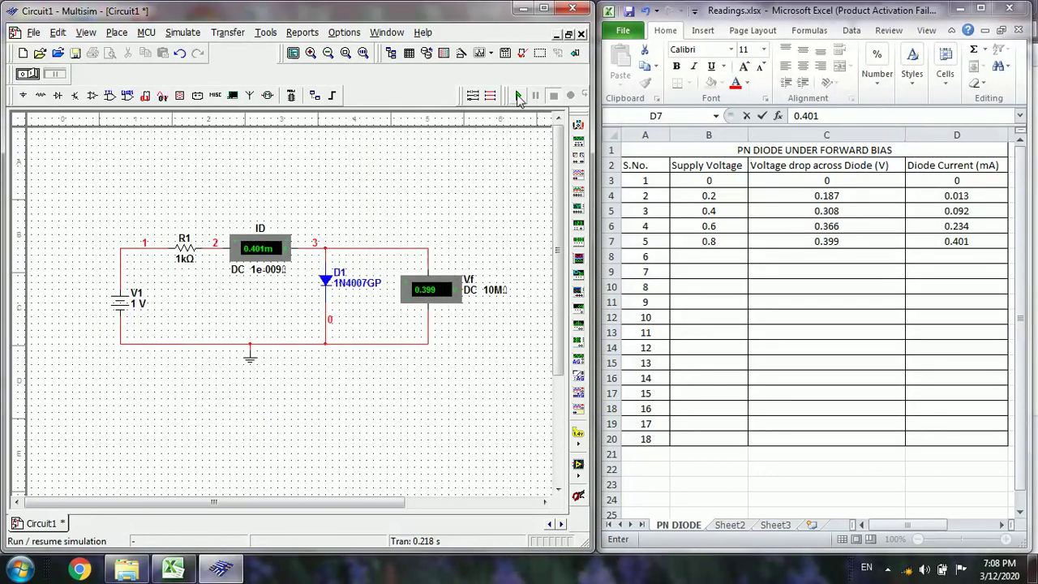
{"action": "left_click", "coordinate": [519, 97]}
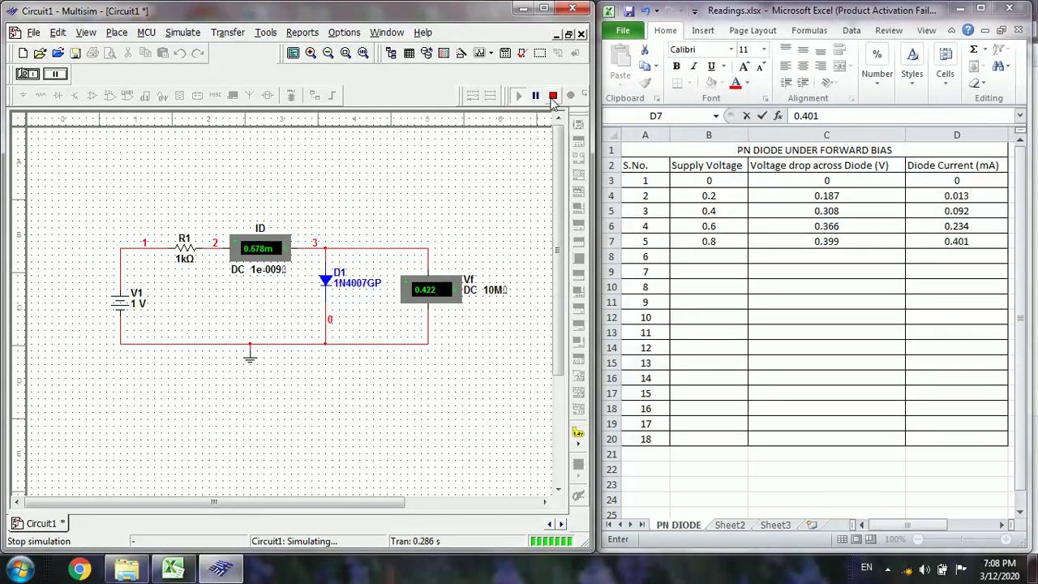
{"action": "left_click", "coordinate": [553, 99]}
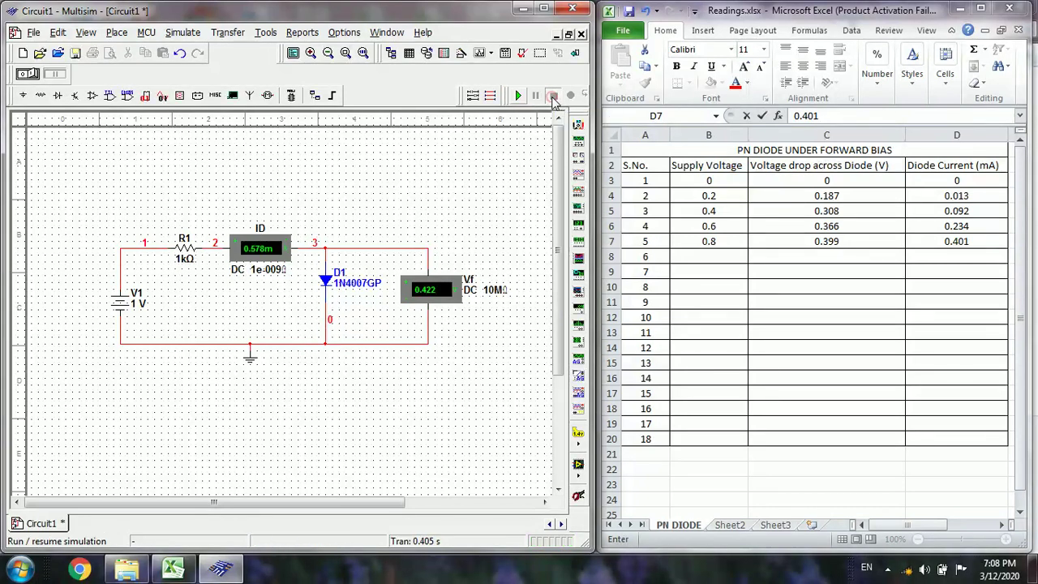
Fill the Excel table's S.No. 6 row with supply voltage 1, diode voltage drop 0.422 and diode current 0.578
{"action": "left_click", "coordinate": [701, 257]}
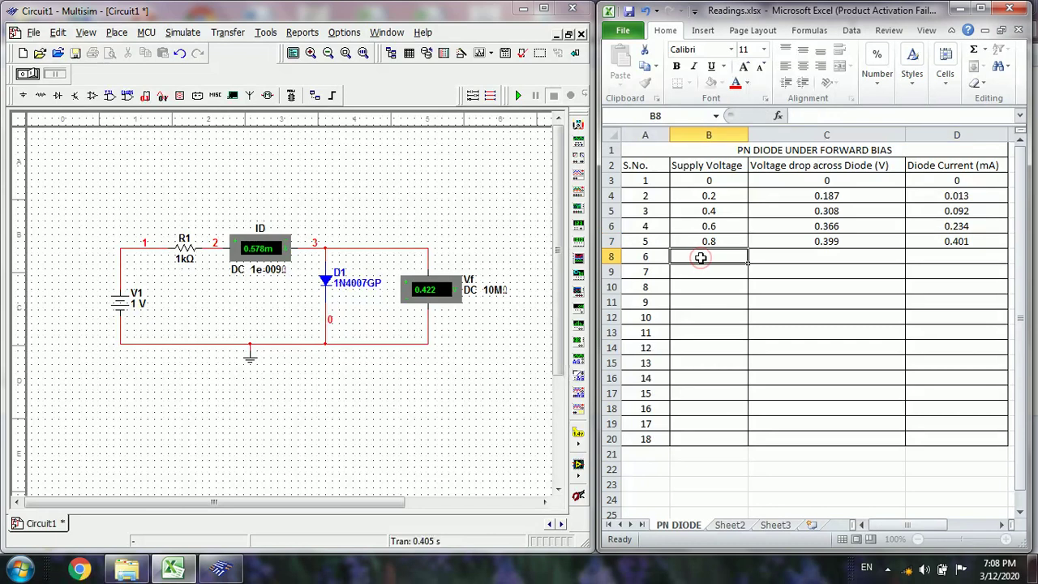
{"action": "type", "text": "1"}
{"action": "key", "text": "Tab"}
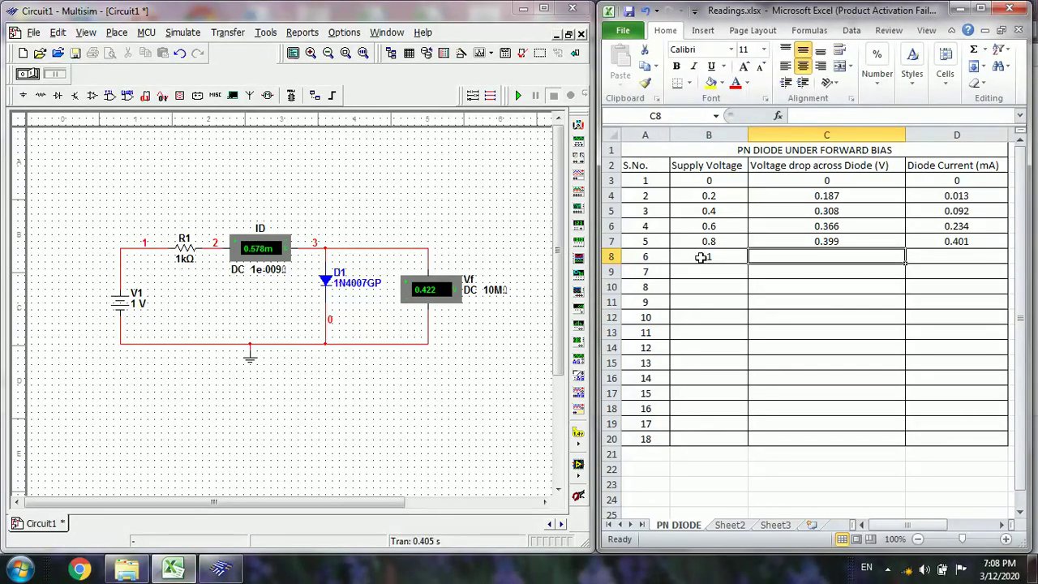
{"action": "type", "text": "0.422"}
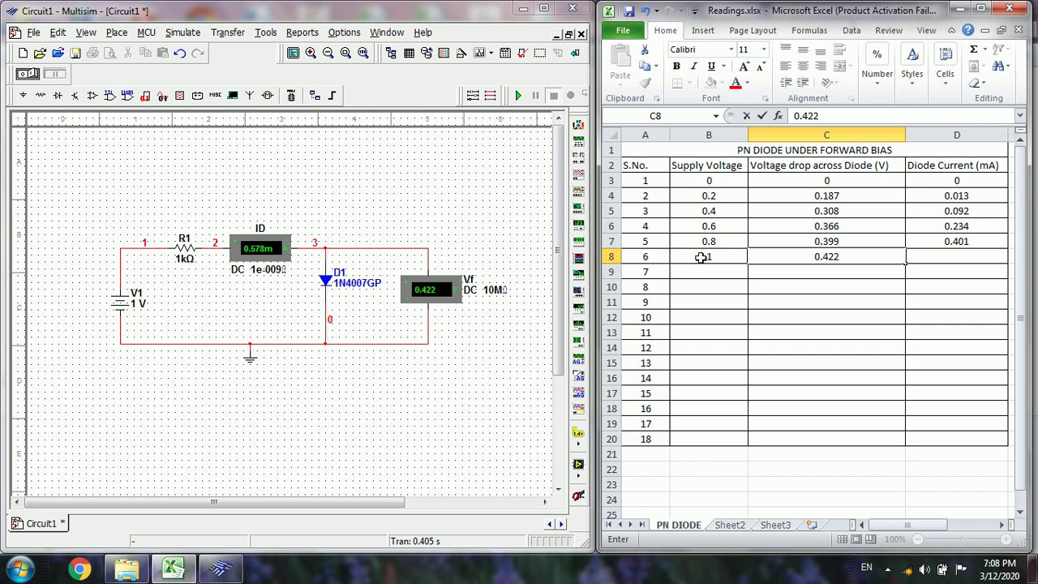
{"action": "key", "text": "Tab"}
{"action": "type", "text": "0"}
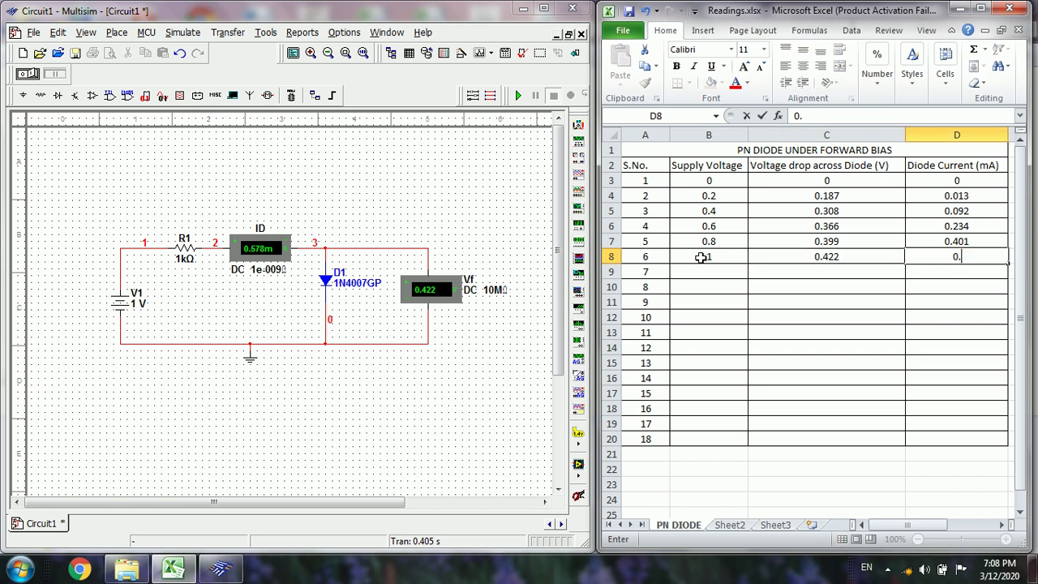
{"action": "type", "text": ".578"}
In Multisim, set the supply V1 to 1.5 V, run the simulation for the meter readings and stop it
{"action": "double_click", "coordinate": [139, 315]}
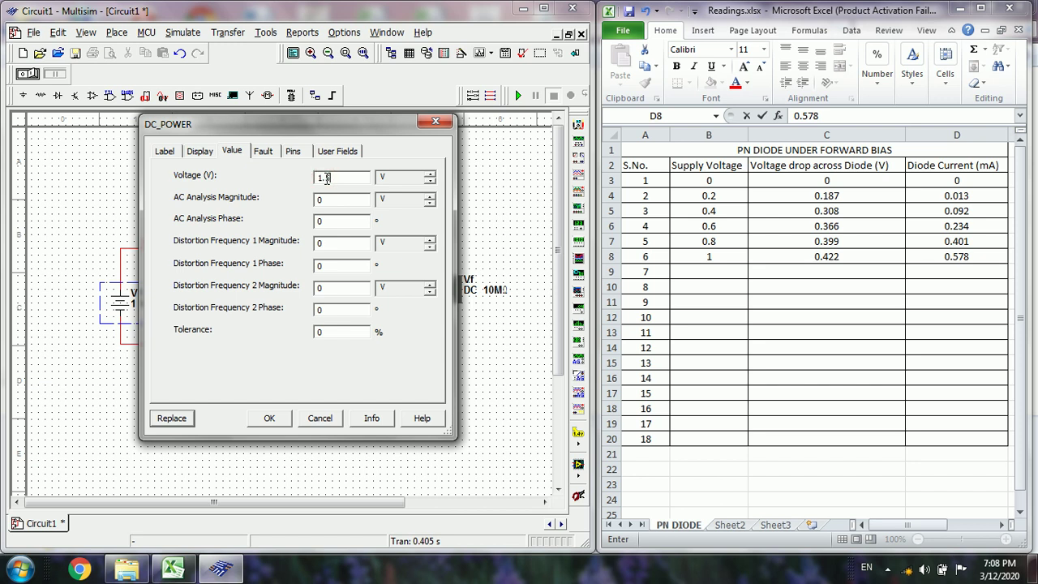
{"action": "left_click", "coordinate": [268, 418]}
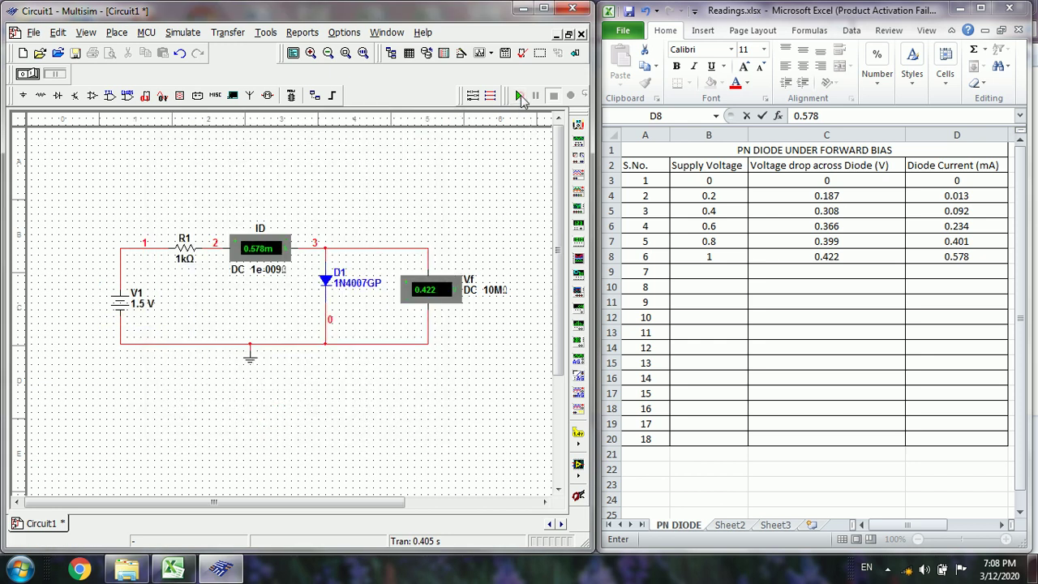
{"action": "left_click", "coordinate": [519, 96]}
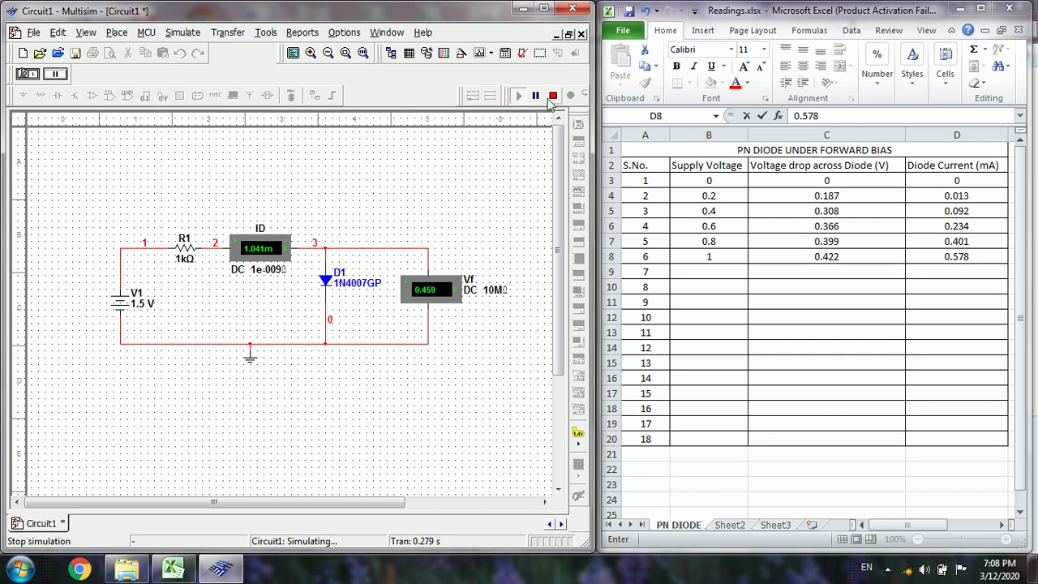
{"action": "left_click", "coordinate": [552, 97]}
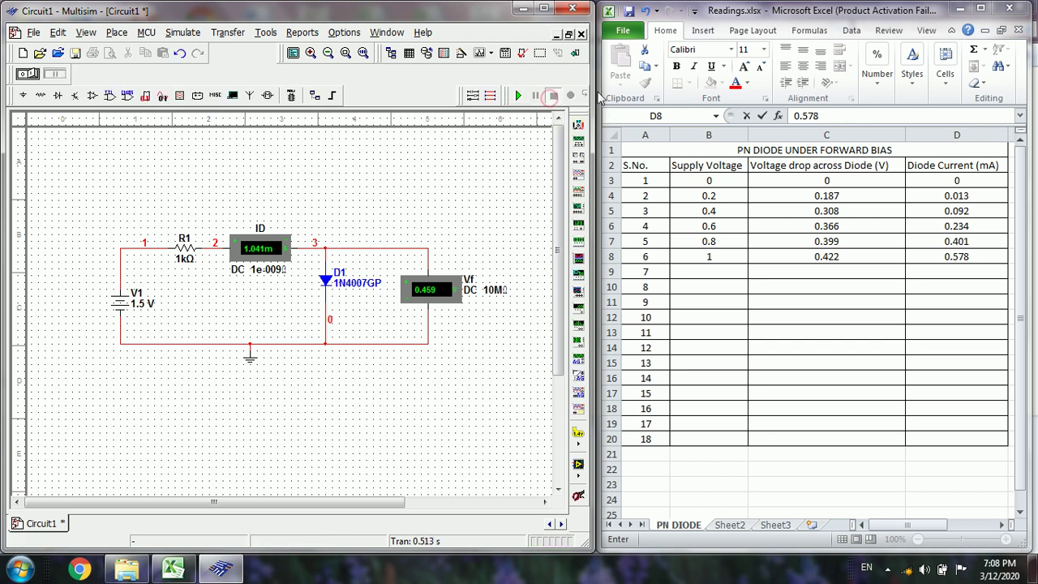
Fill the Excel table's S.No. 7 row with supply voltage 1.5, diode voltage drop 0.459 and diode current 1.041
{"action": "left_click", "coordinate": [717, 271]}
{"action": "type", "text": "1.5"}
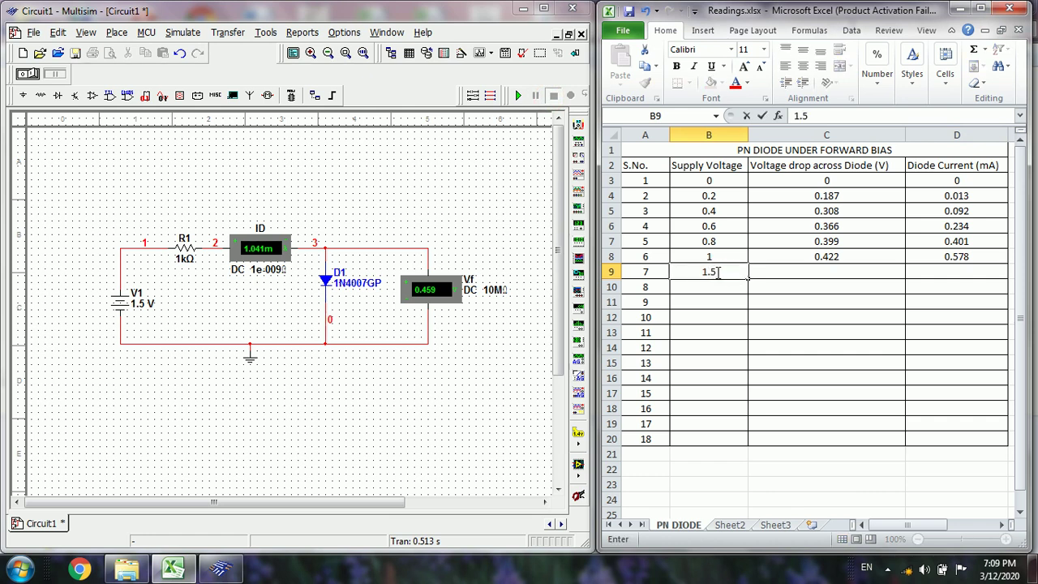
{"action": "key", "text": "Tab"}
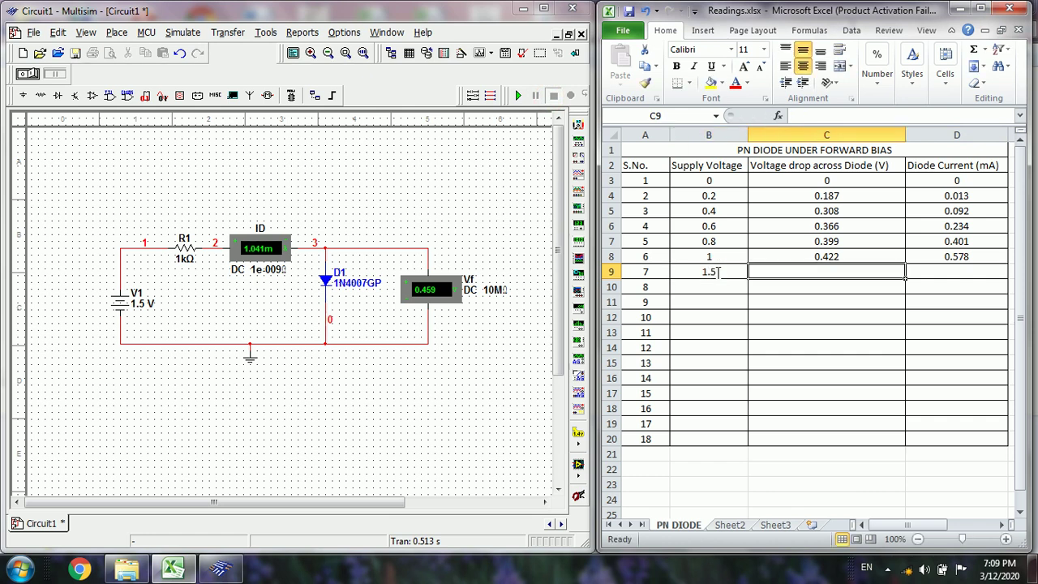
{"action": "type", "text": "0.4"}
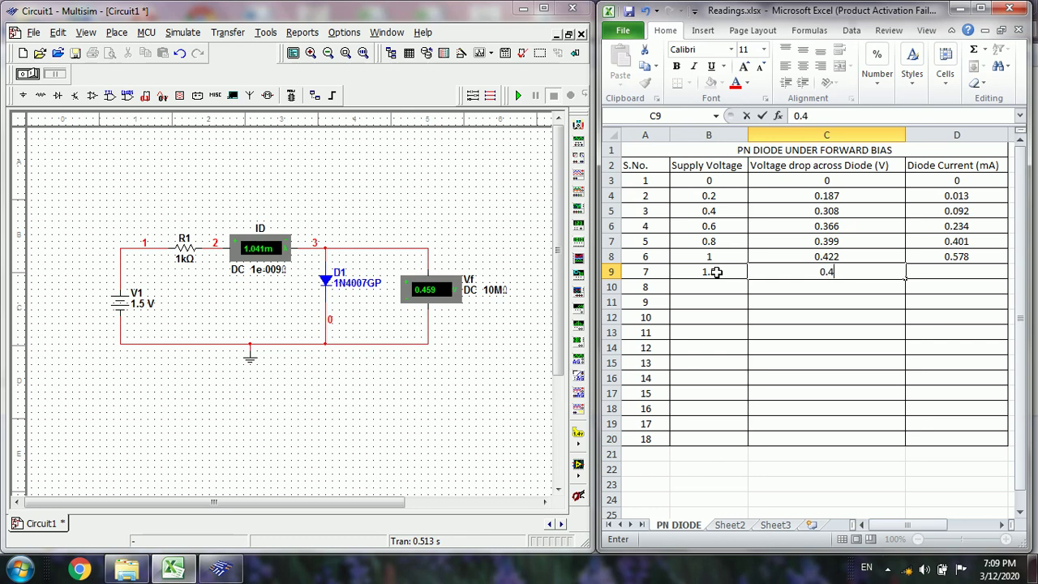
{"action": "type", "text": "59"}
{"action": "key", "text": "Tab"}
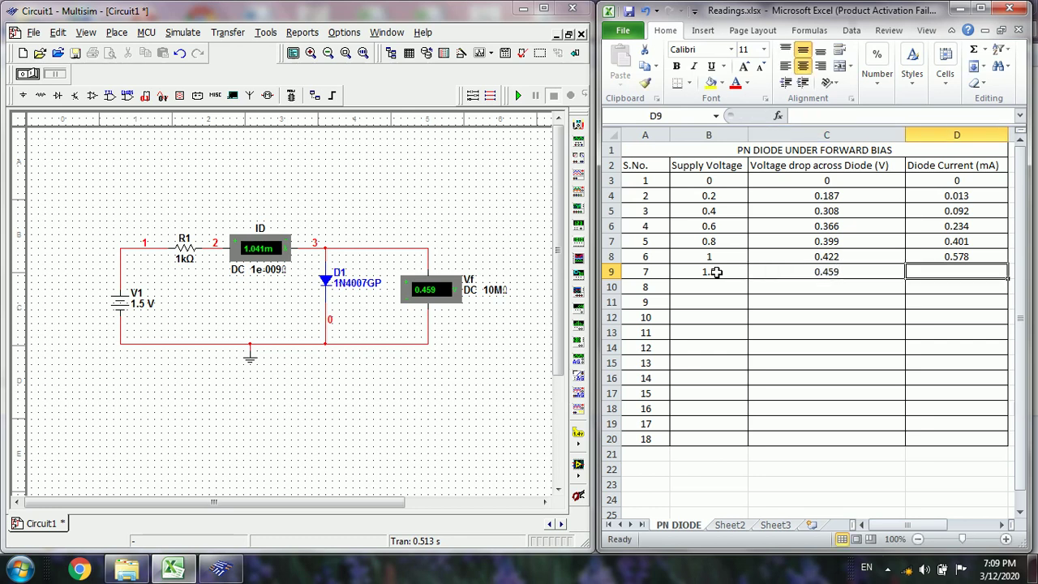
{"action": "type", "text": "1.041"}
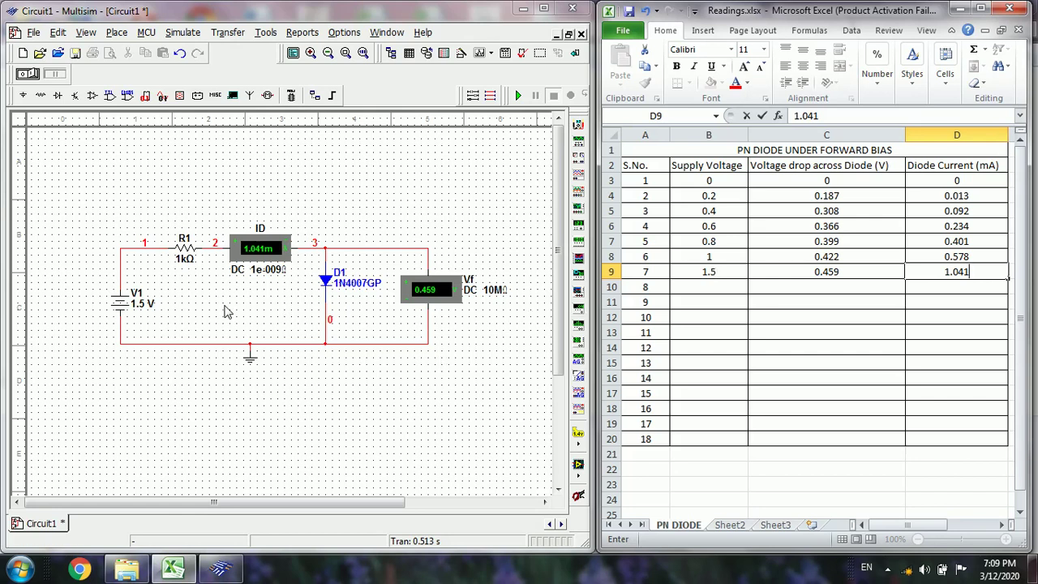
In Multisim, set the supply V1 to 3 V, run the simulation for the meter readings and stop it
{"action": "double_click", "coordinate": [139, 313]}
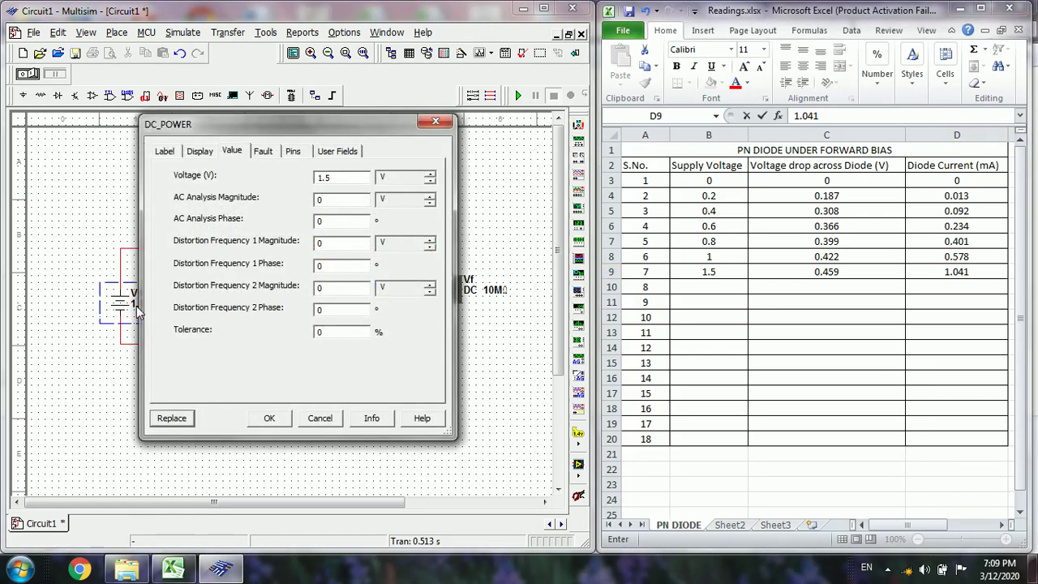
{"action": "key", "text": "BackSpace"}
{"action": "key", "text": "BackSpace"}
{"action": "key", "text": "BackSpace"}
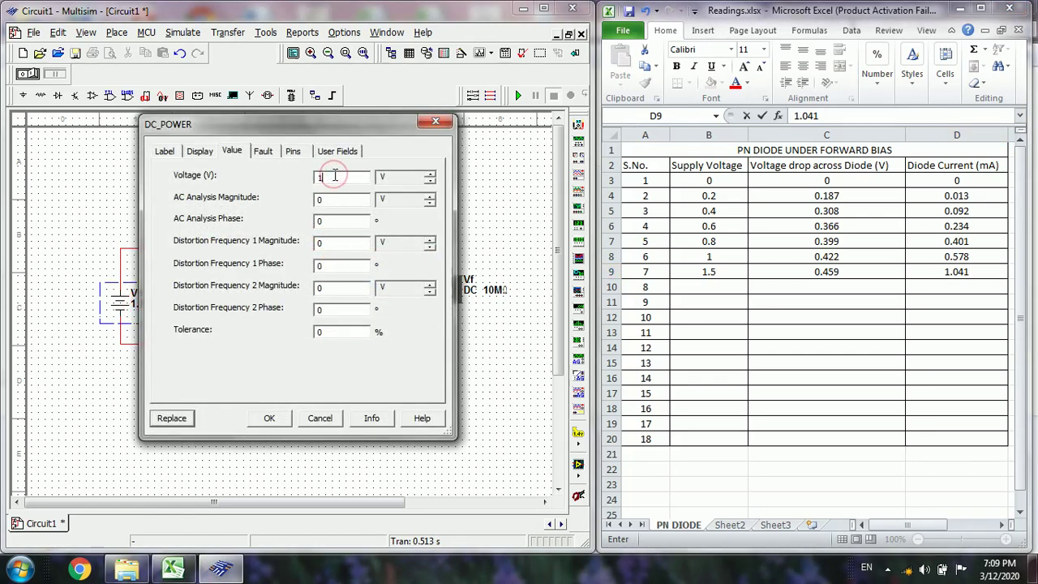
{"action": "left_click", "coordinate": [275, 417]}
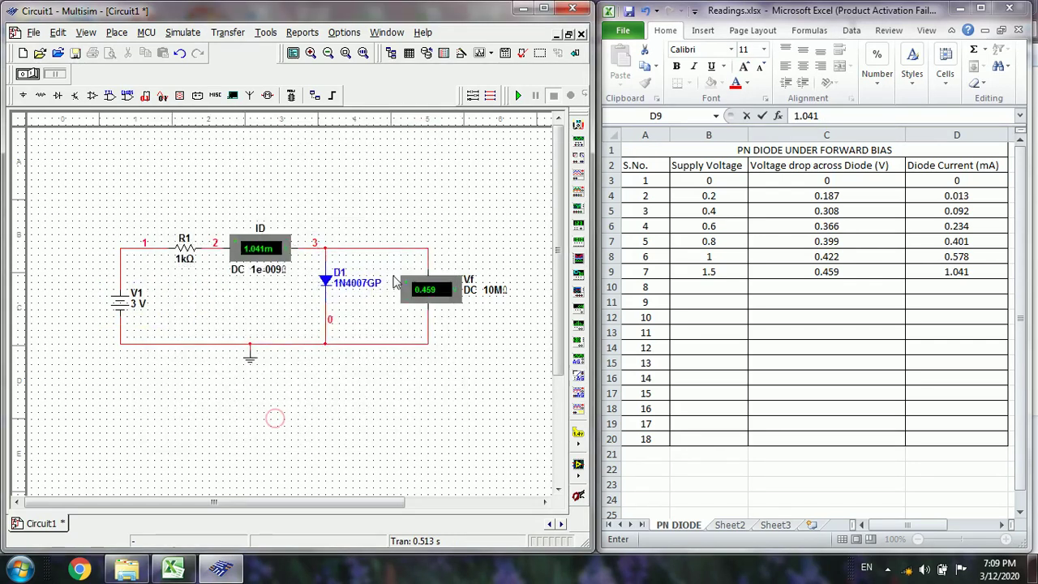
{"action": "left_click", "coordinate": [517, 96]}
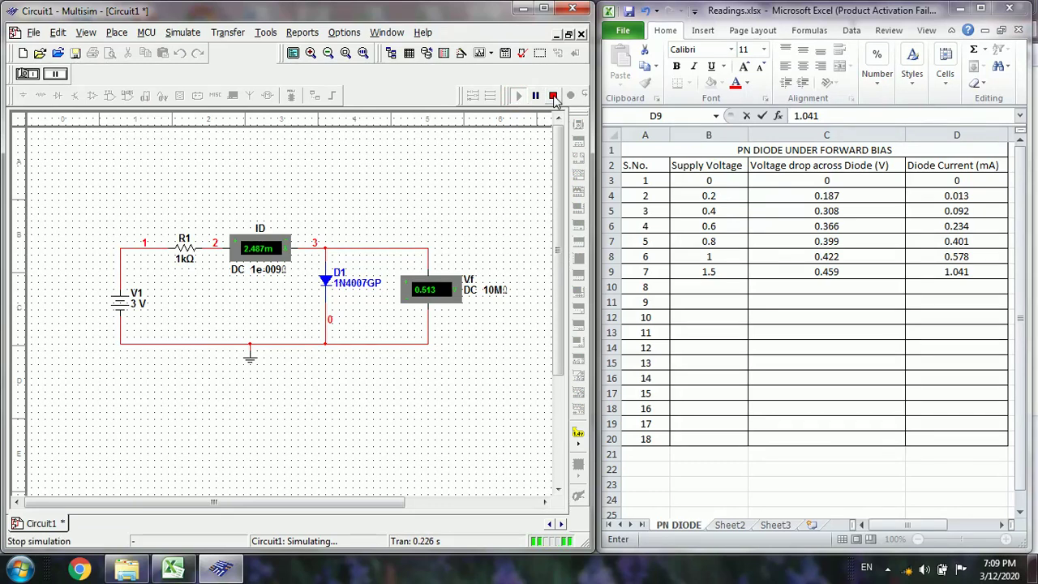
{"action": "left_click", "coordinate": [552, 95]}
Fill the Excel table's S.No. 8 row with supply voltage 3, diode voltage drop 0.513 and diode current 2.487
{"action": "left_click", "coordinate": [692, 284]}
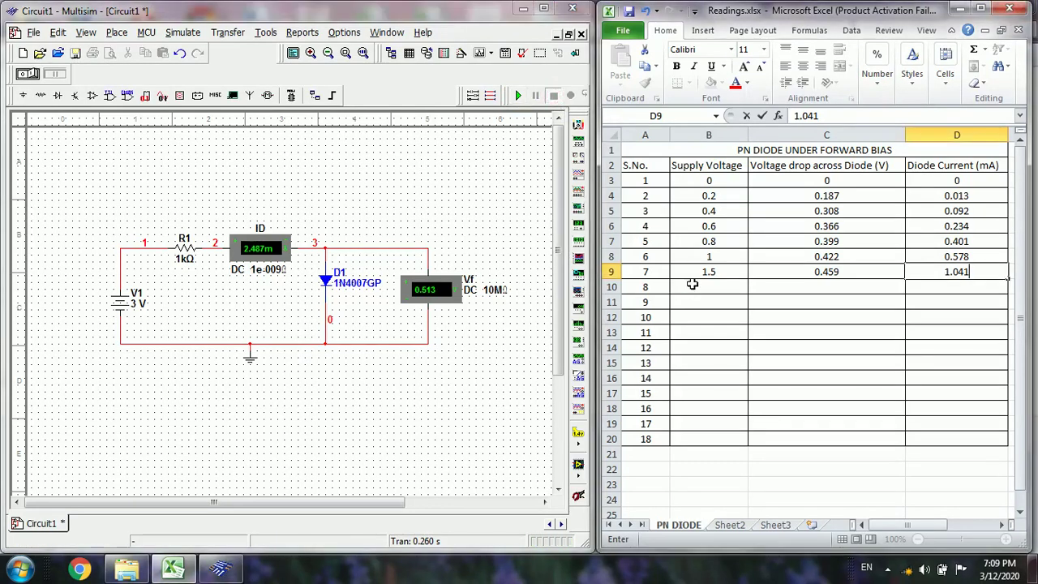
{"action": "left_click", "coordinate": [704, 287]}
{"action": "type", "text": "3"}
{"action": "key", "text": "Tab"}
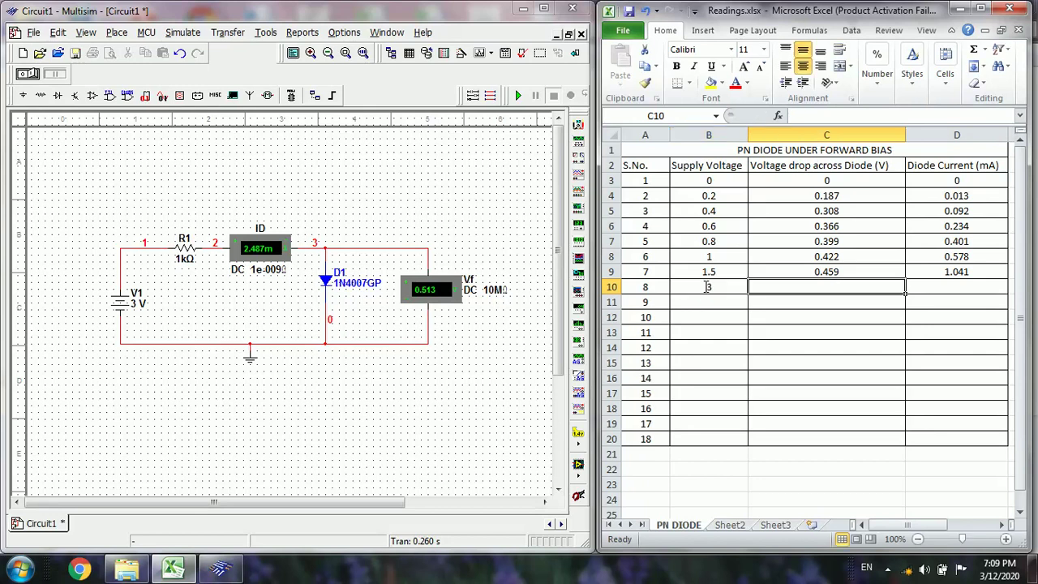
{"action": "type", "text": "0.5"}
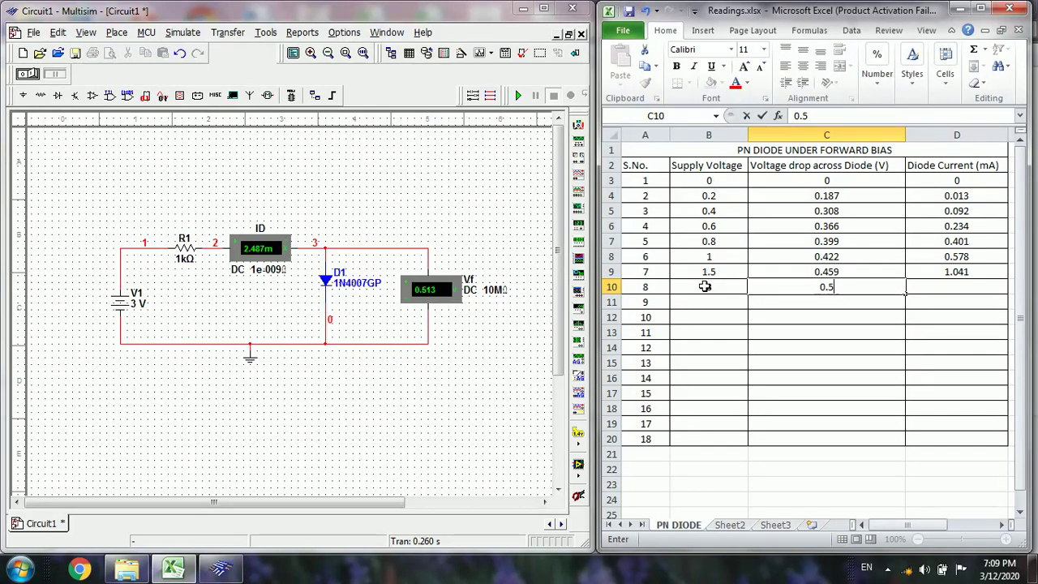
{"action": "type", "text": "13"}
{"action": "key", "text": "Tab"}
{"action": "type", "text": "2"}
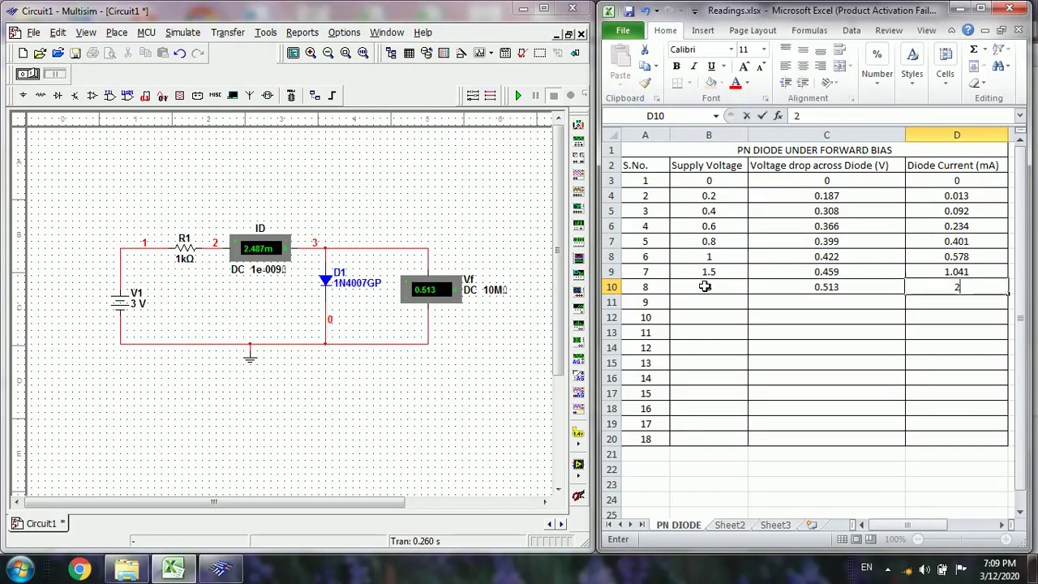
{"action": "type", "text": ".487"}
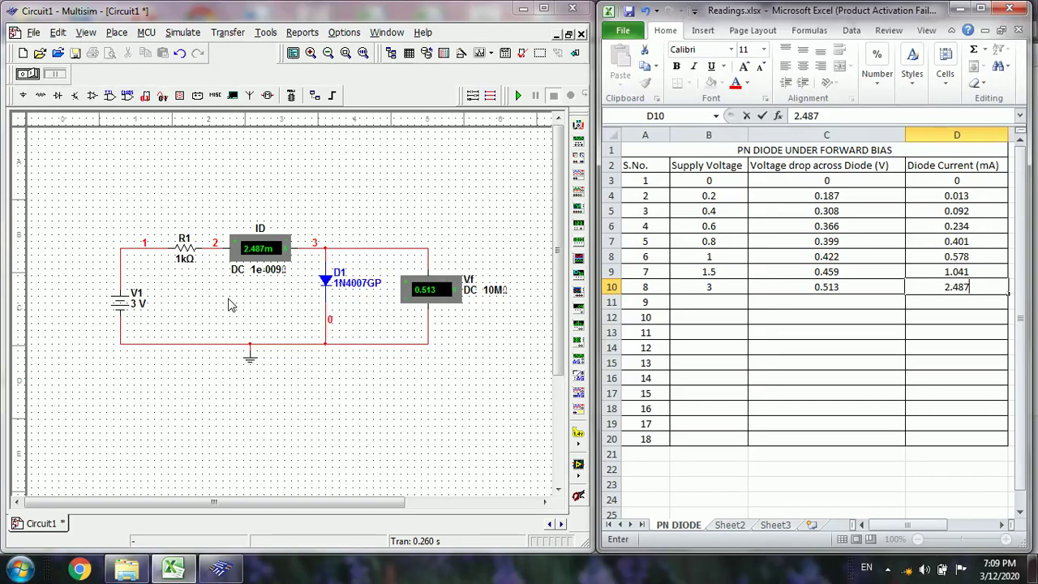
In Multisim, set the supply V1 to 5 V, run the simulation for the meter readings and stop it
{"action": "double_click", "coordinate": [138, 312]}
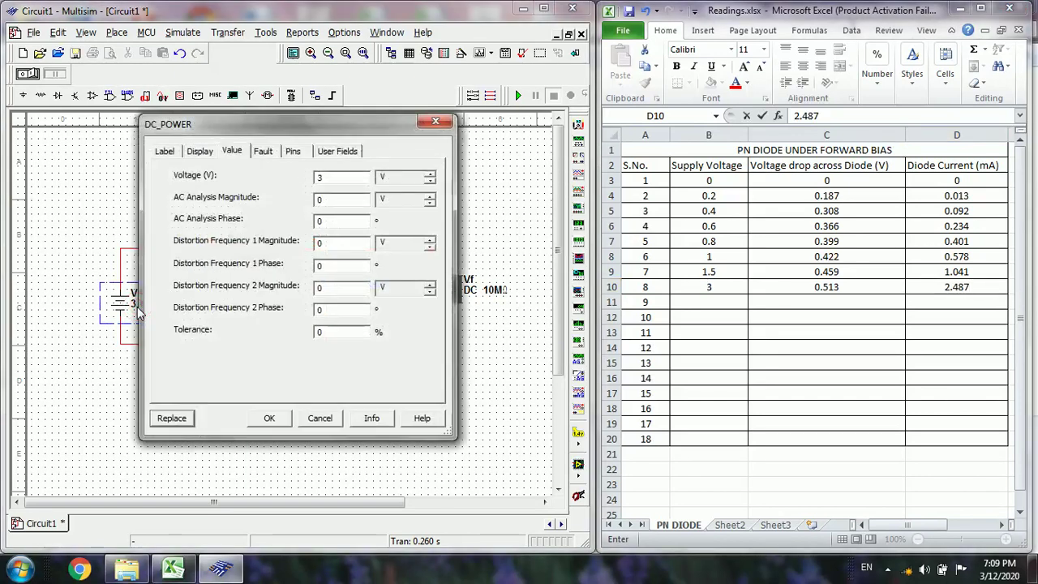
{"action": "double_click", "coordinate": [327, 179]}
{"action": "type", "text": "5"}
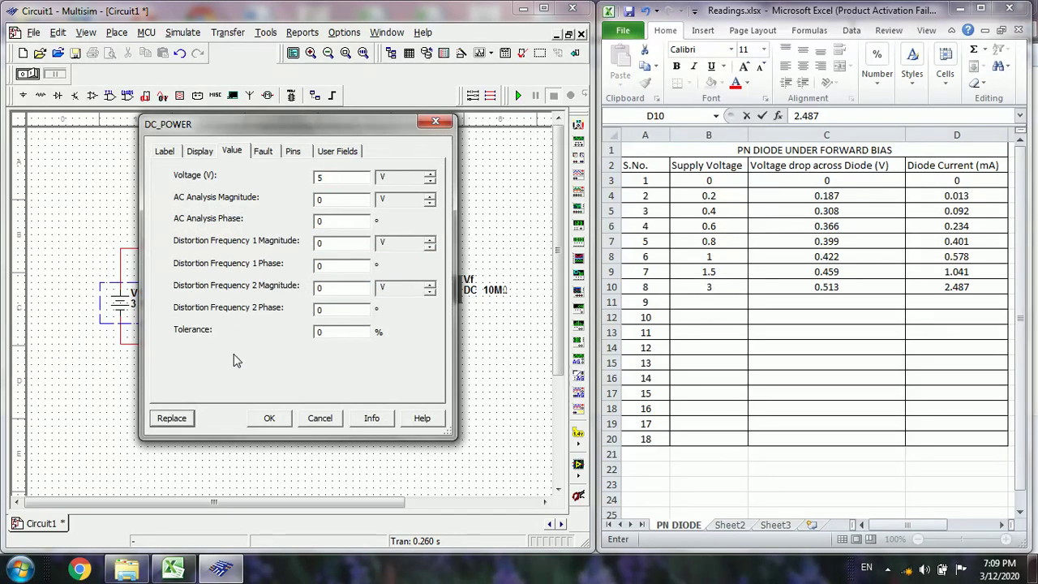
{"action": "left_click", "coordinate": [269, 417]}
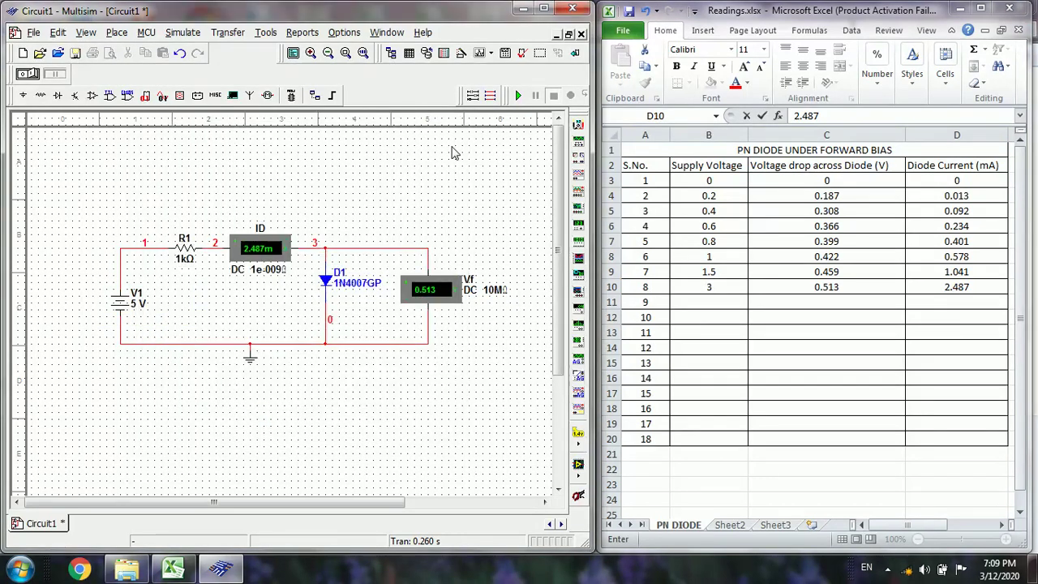
{"action": "left_click", "coordinate": [519, 96]}
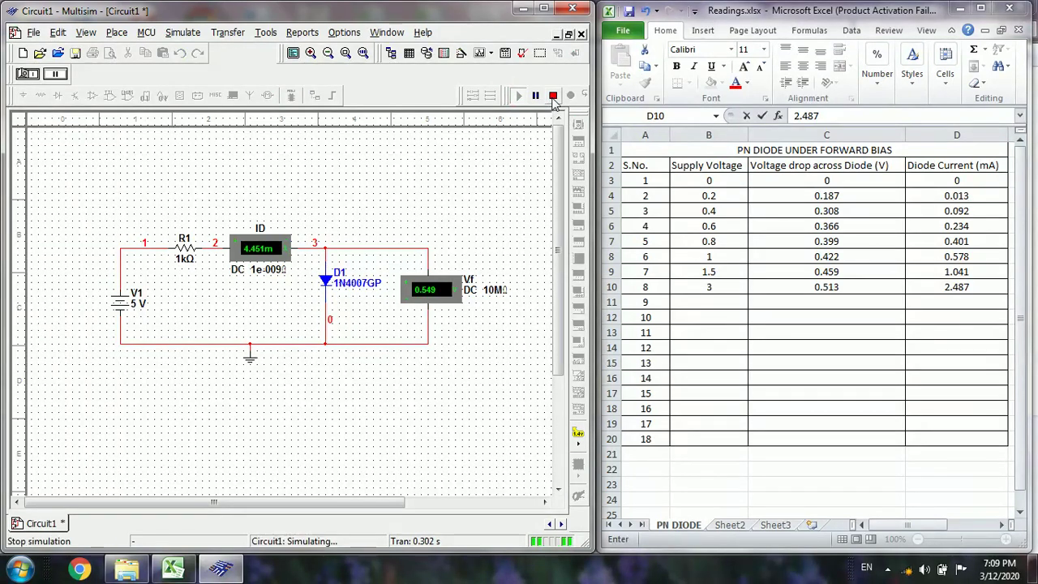
{"action": "left_click", "coordinate": [553, 96]}
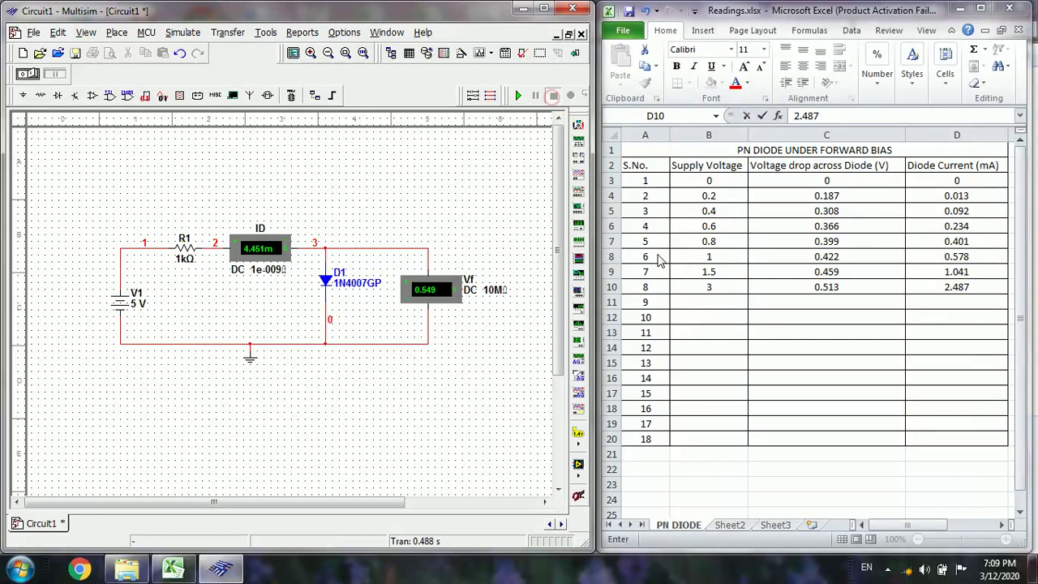
Fill the Excel table's S.No. 9 row with supply voltage 5, diode voltage drop 0.549 and diode current 4.451
{"action": "left_click", "coordinate": [701, 304]}
{"action": "type", "text": "5"}
{"action": "key", "text": "Tab"}
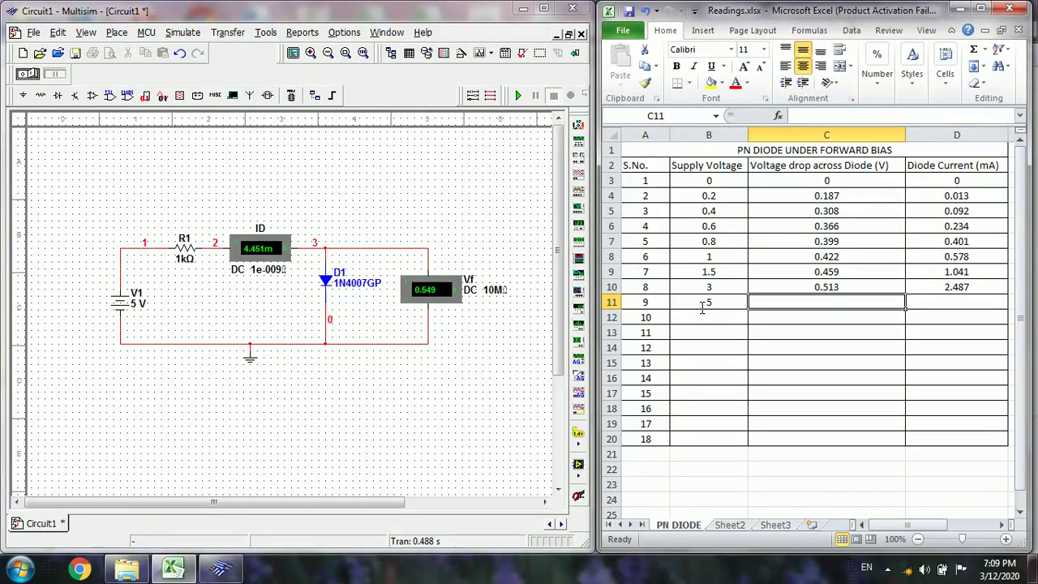
{"action": "type", "text": "0"}
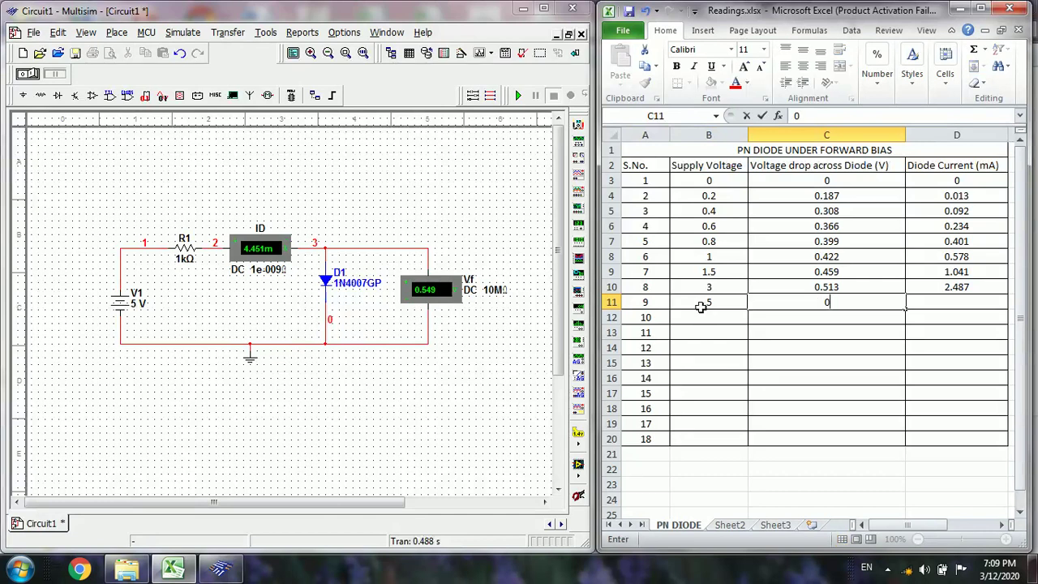
{"action": "type", "text": ".549"}
{"action": "key", "text": "Tab"}
{"action": "type", "text": "4"}
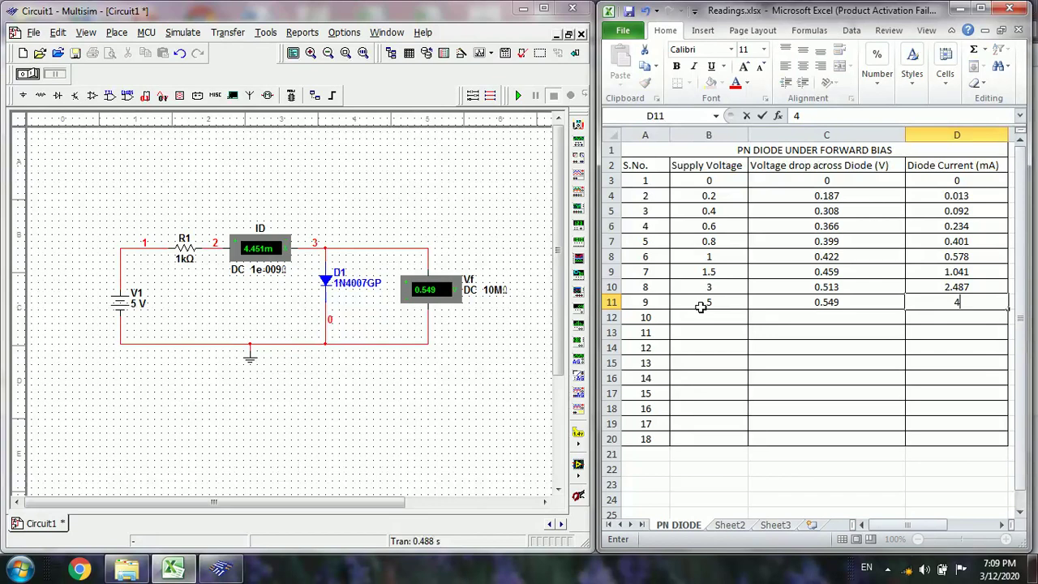
{"action": "type", "text": ".451"}
In Multisim, set the supply V1 to 10 V, run the simulation for the meter readings and stop it
{"action": "left_click", "coordinate": [138, 309]}
{"action": "double_click", "coordinate": [139, 309]}
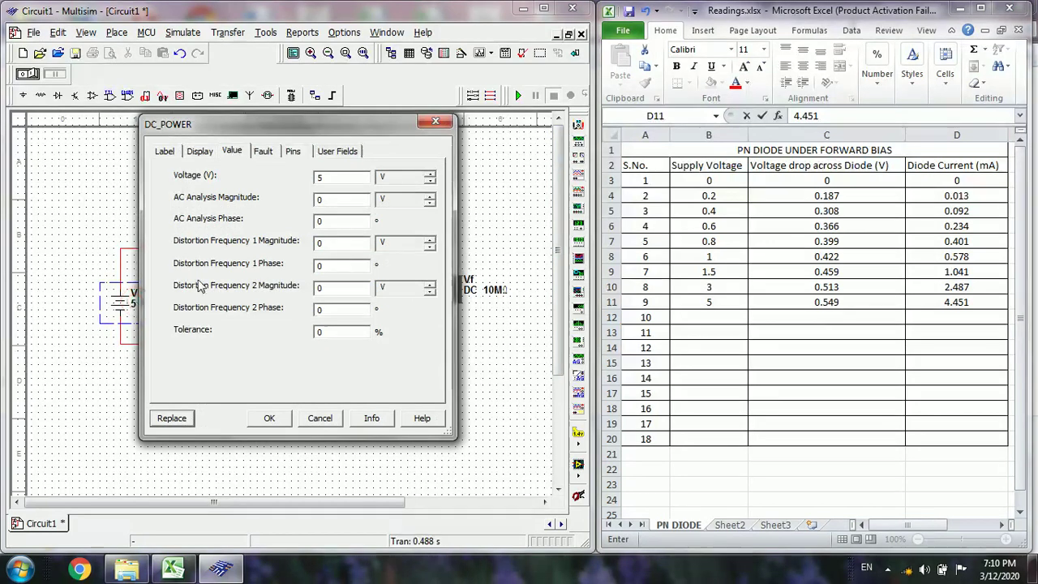
{"action": "double_click", "coordinate": [324, 178]}
{"action": "type", "text": "10"}
{"action": "left_click", "coordinate": [263, 421]}
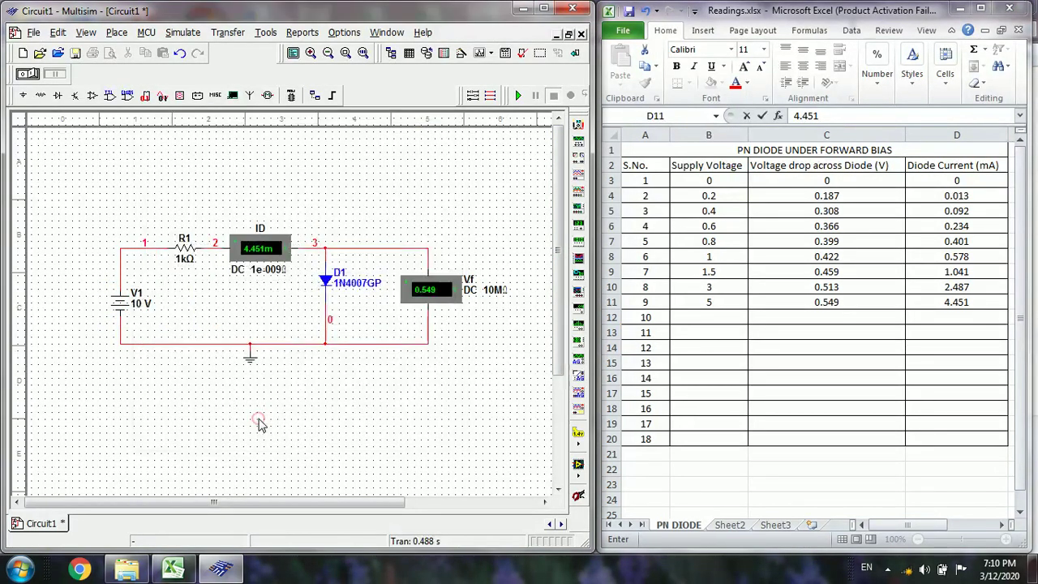
{"action": "left_click", "coordinate": [520, 95]}
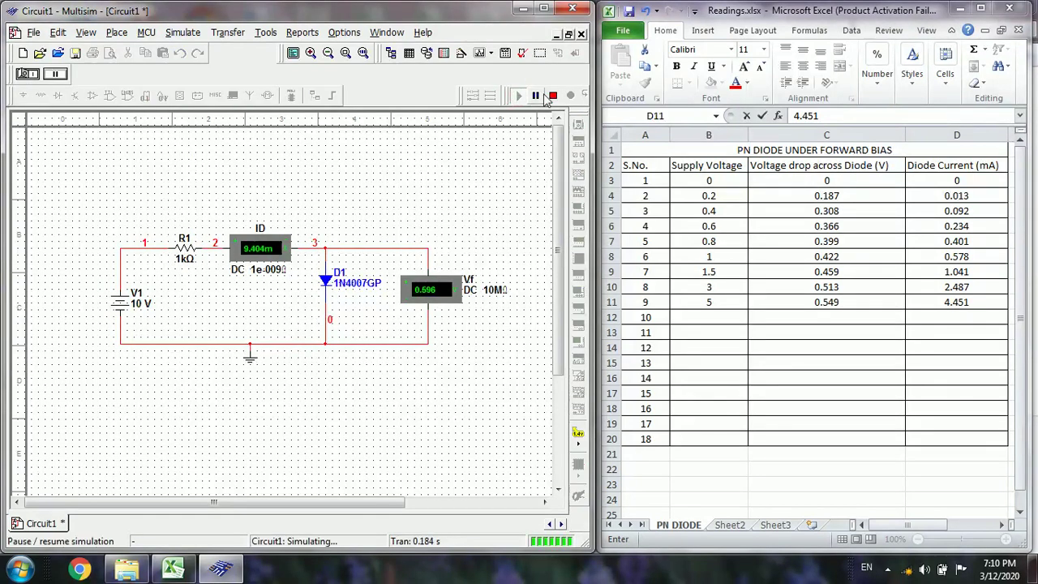
{"action": "left_click", "coordinate": [553, 96]}
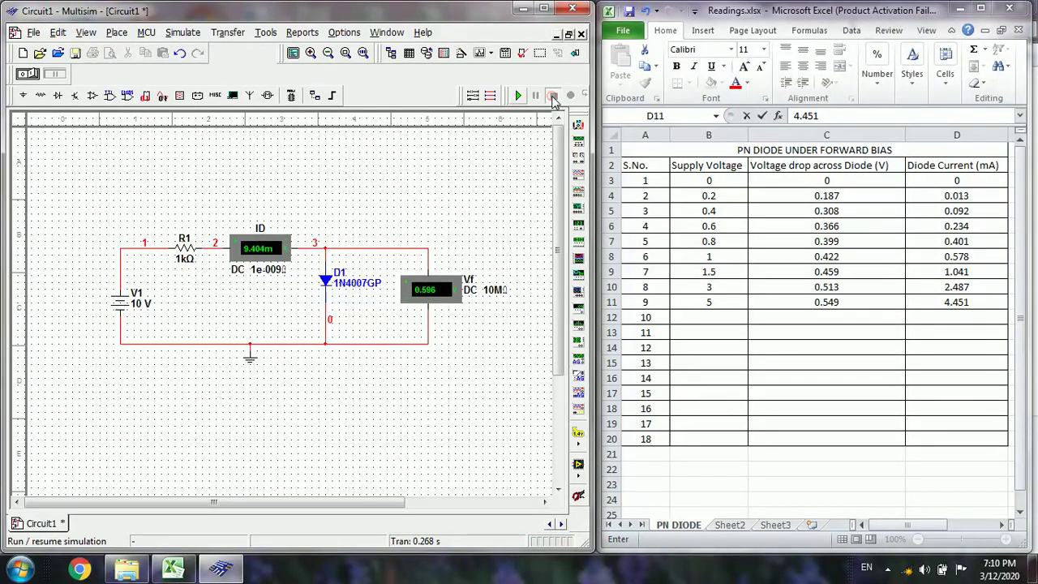
Fill the Excel table's S.No. 10 row with supply voltage 10, diode voltage drop 0.596 and diode current 9.404
{"action": "left_click", "coordinate": [712, 316]}
{"action": "type", "text": "10"}
{"action": "key", "text": "Tab"}
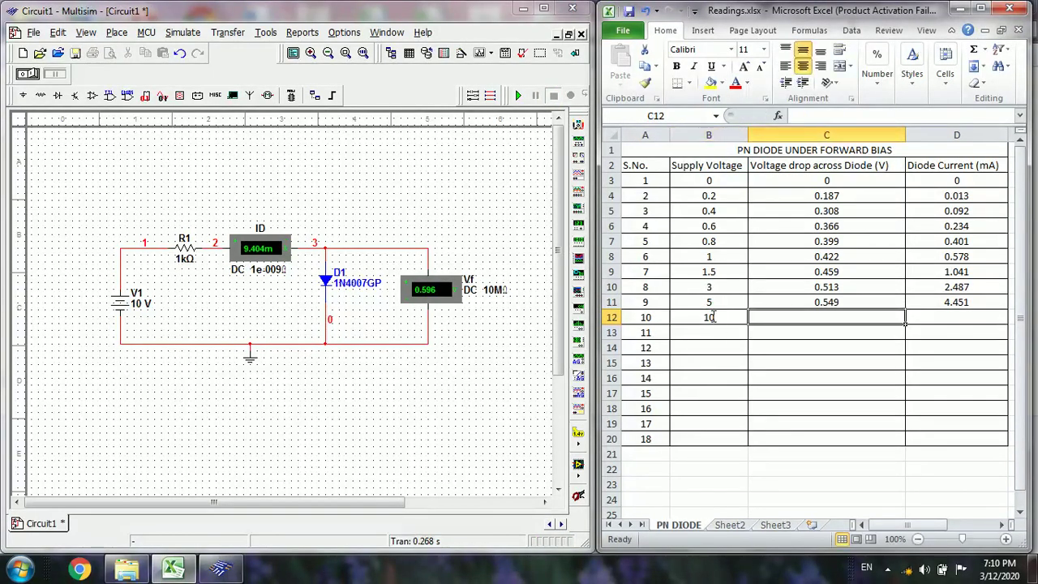
{"action": "type", "text": "0.596"}
{"action": "key", "text": "Tab"}
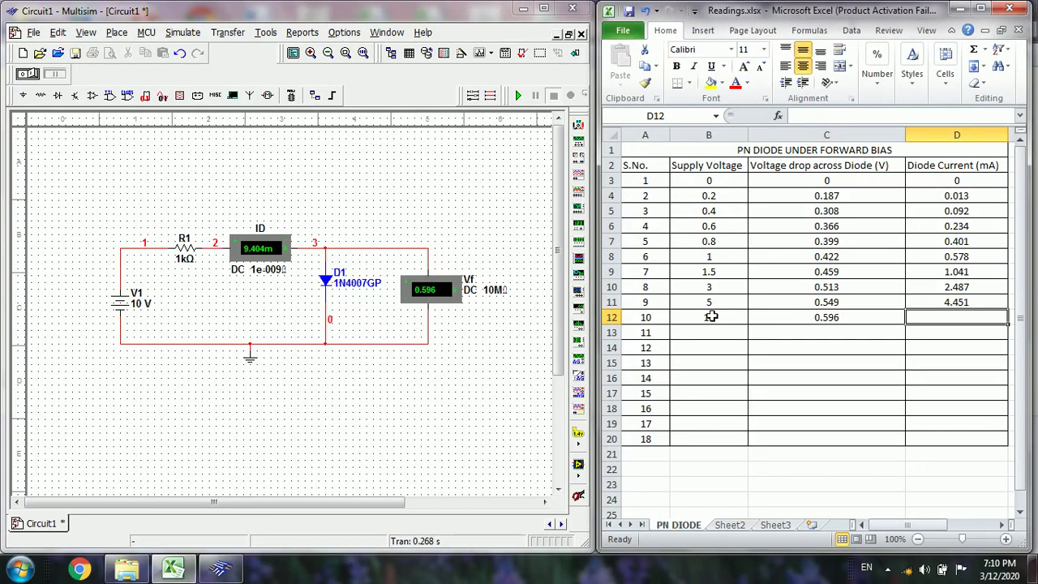
{"action": "type", "text": "9."}
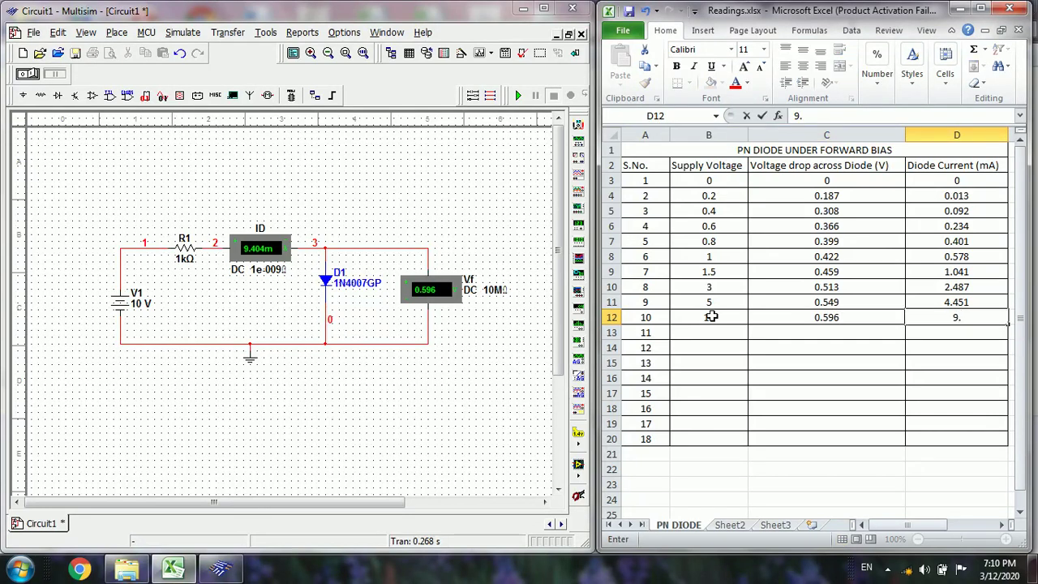
{"action": "type", "text": "404"}
In Multisim, set the supply V1 to 20 V, run the simulation for the meter readings and stop it
{"action": "double_click", "coordinate": [138, 315]}
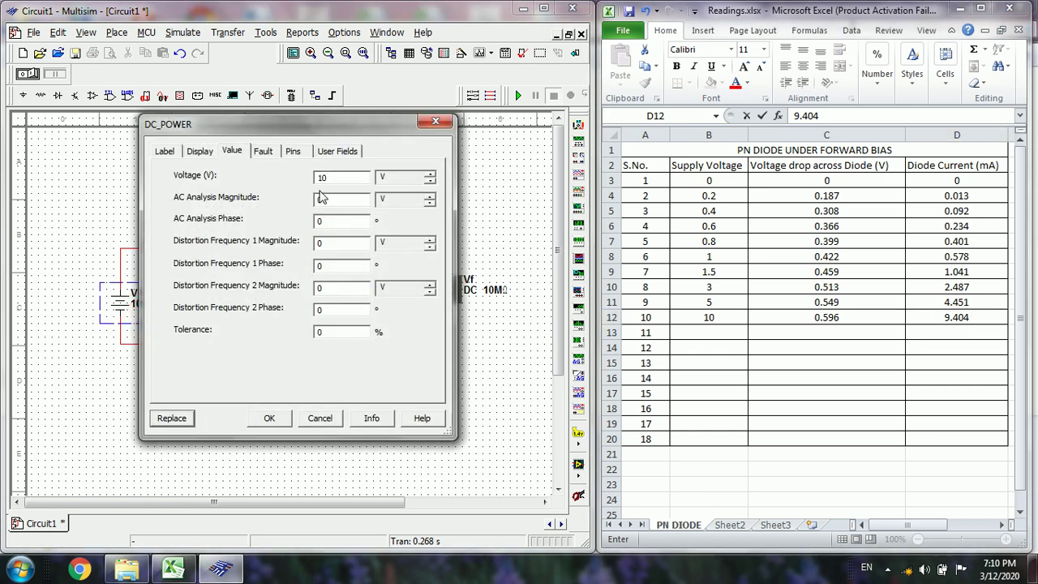
{"action": "double_click", "coordinate": [322, 176]}
{"action": "type", "text": "0"}
{"action": "left_click", "coordinate": [262, 416]}
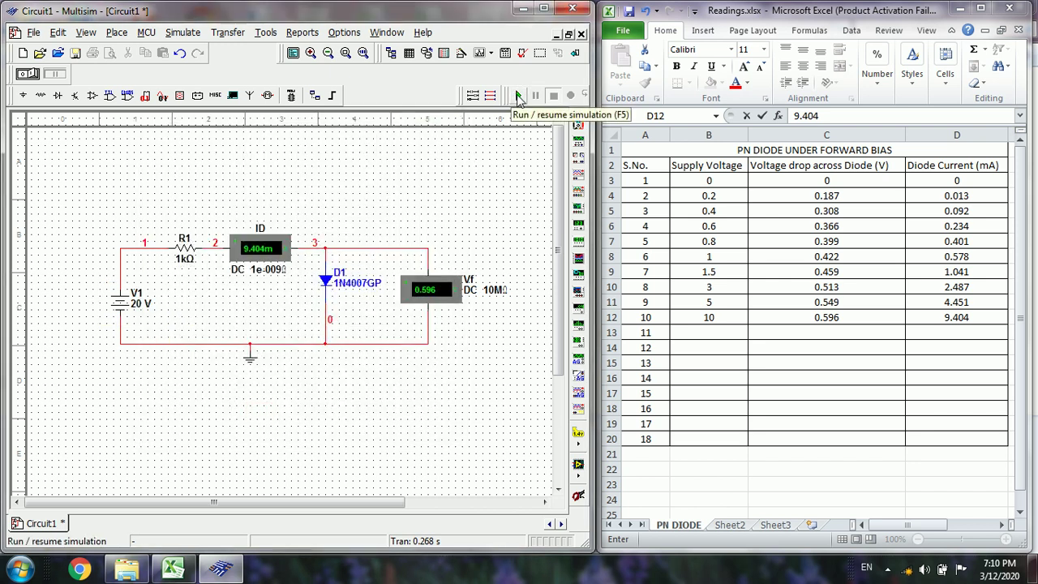
{"action": "left_click", "coordinate": [519, 97]}
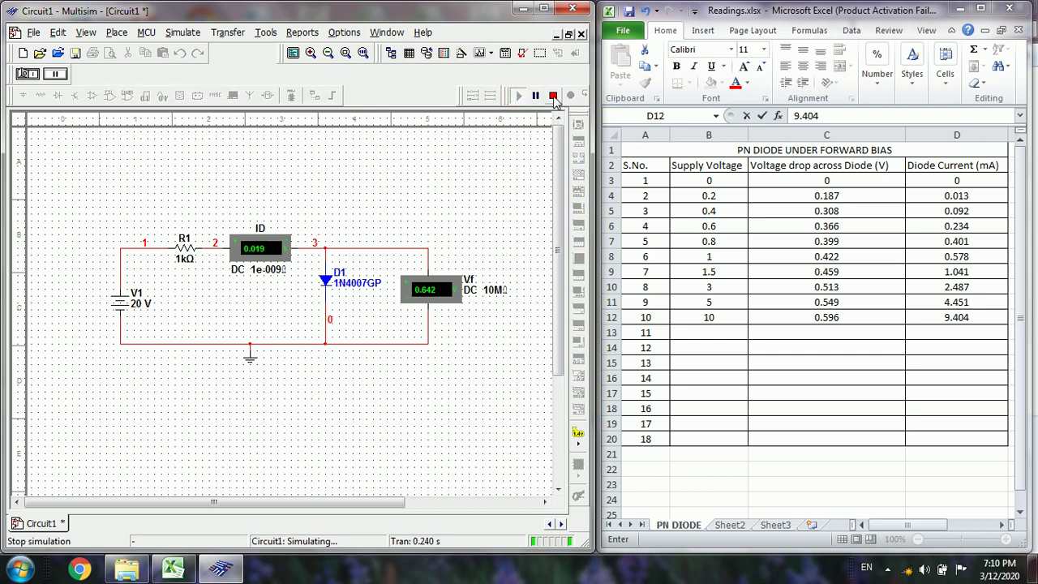
{"action": "left_click", "coordinate": [553, 97]}
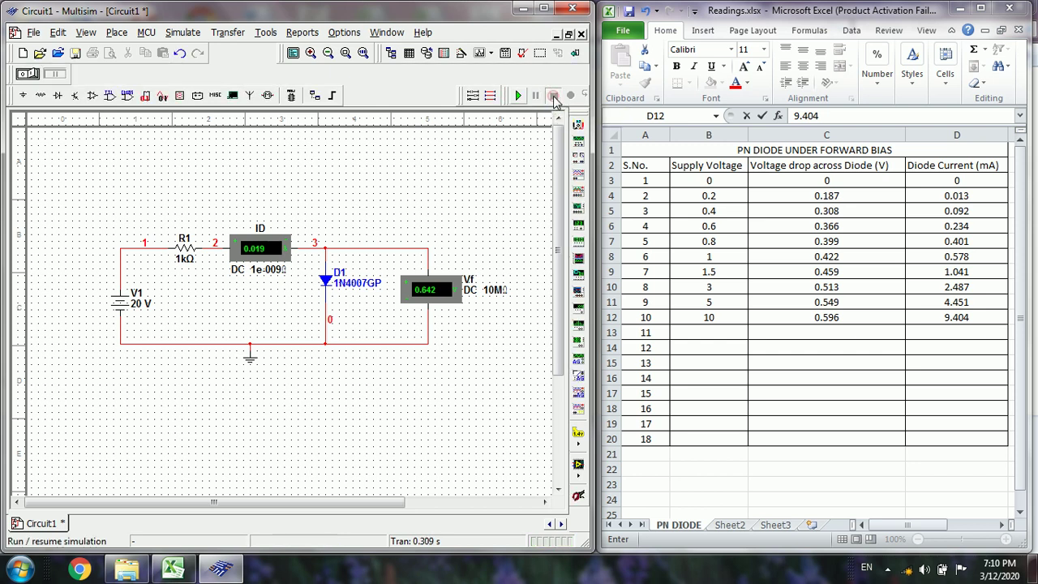
Fill the Excel table's S.No. 11 row with supply voltage 20, diode voltage drop 0.642 and diode current 19
{"action": "left_click", "coordinate": [708, 334]}
{"action": "type", "text": "20"}
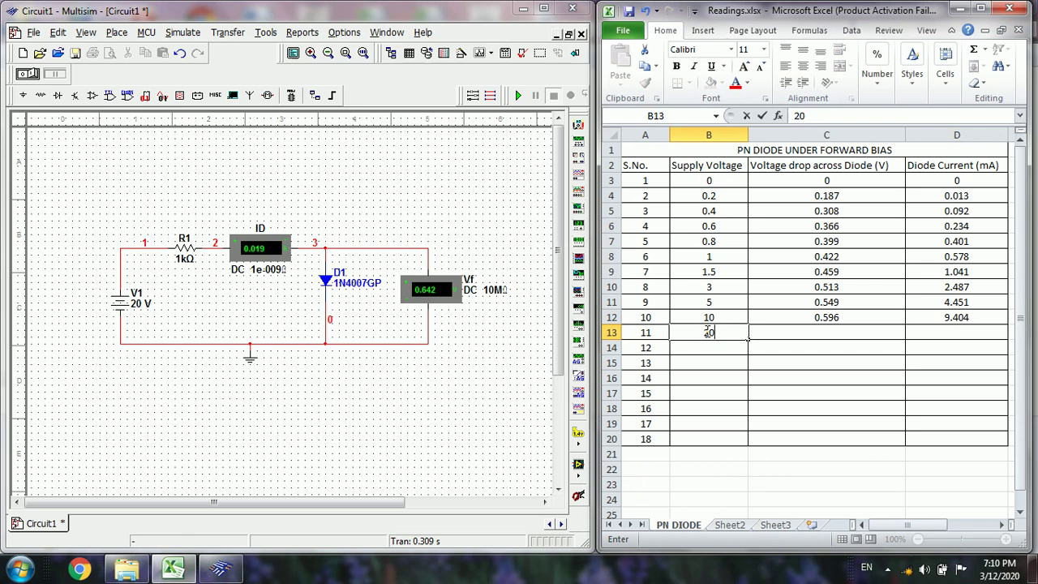
{"action": "key", "text": "Tab"}
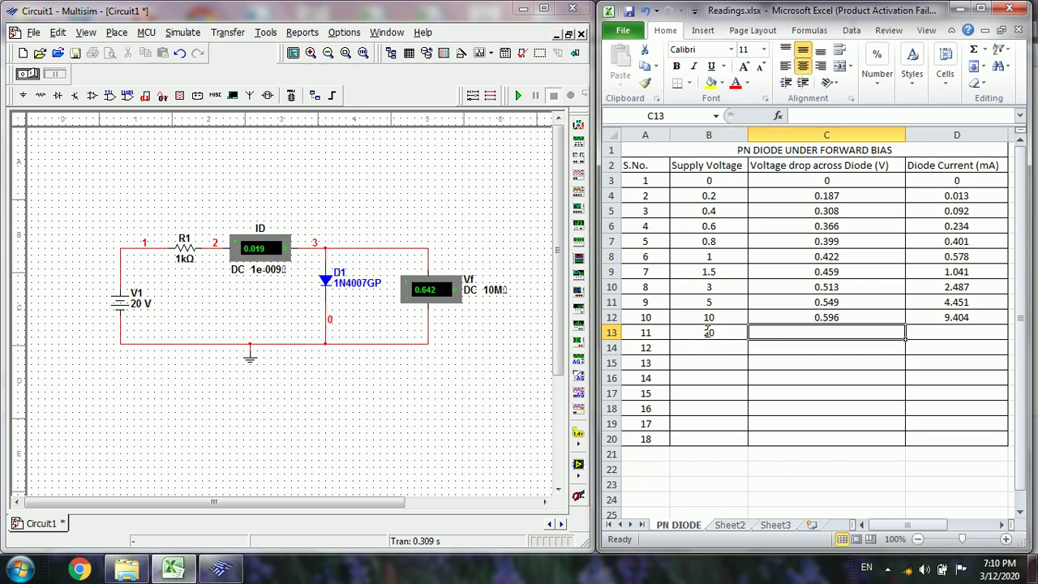
{"action": "type", "text": "0.642"}
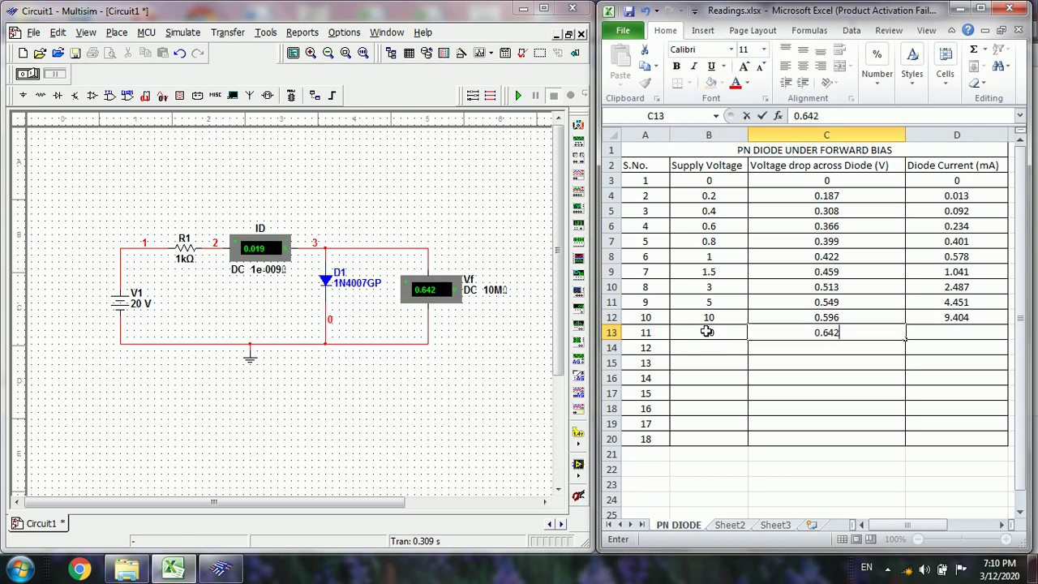
{"action": "key", "text": "Tab"}
{"action": "type", "text": "19"}
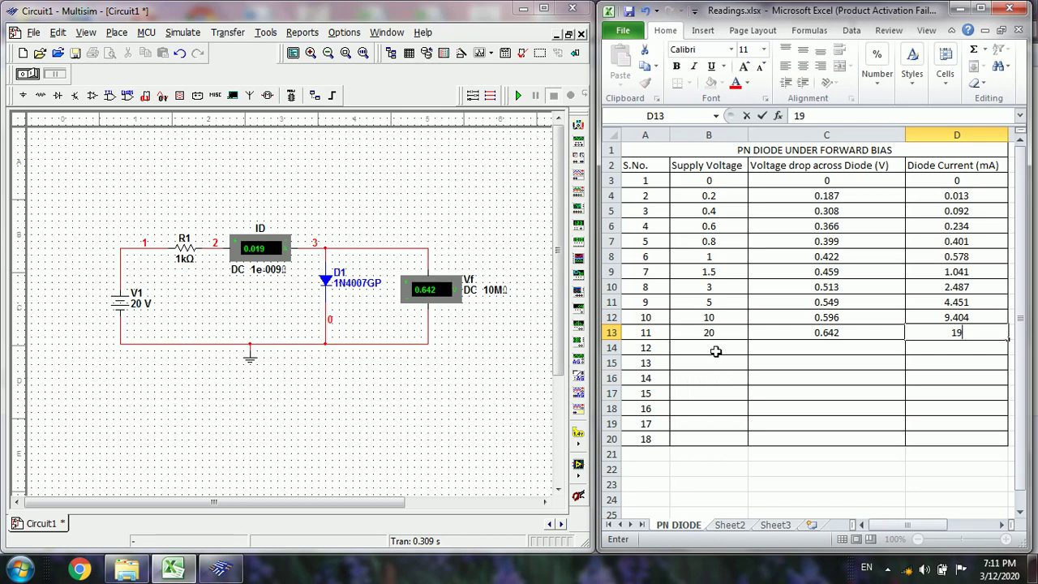
{"action": "left_click", "coordinate": [715, 350]}
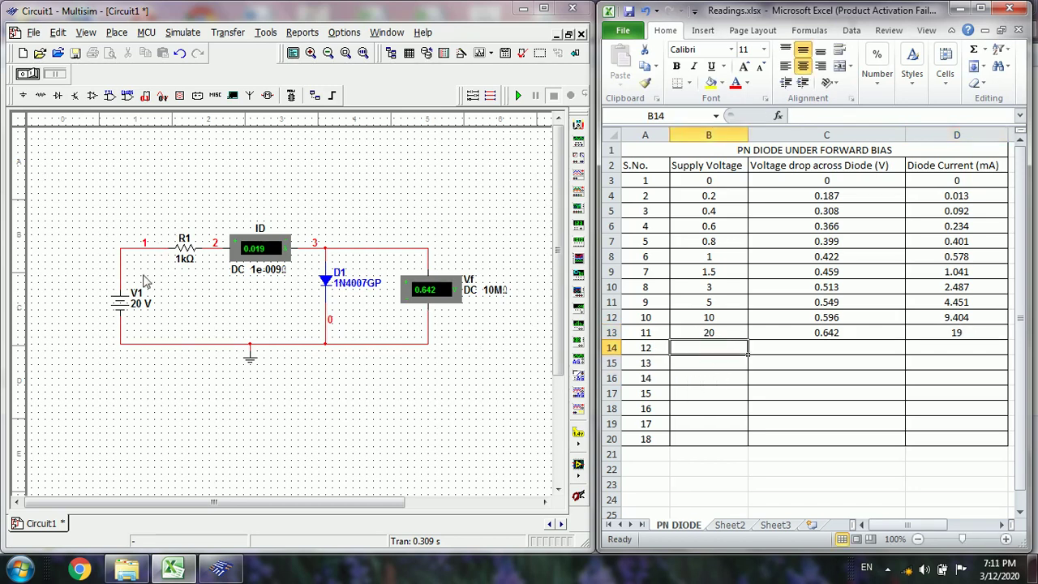
In Multisim, set the supply V1 to 30 V, run the simulation for the meter readings and stop it
{"action": "double_click", "coordinate": [136, 304]}
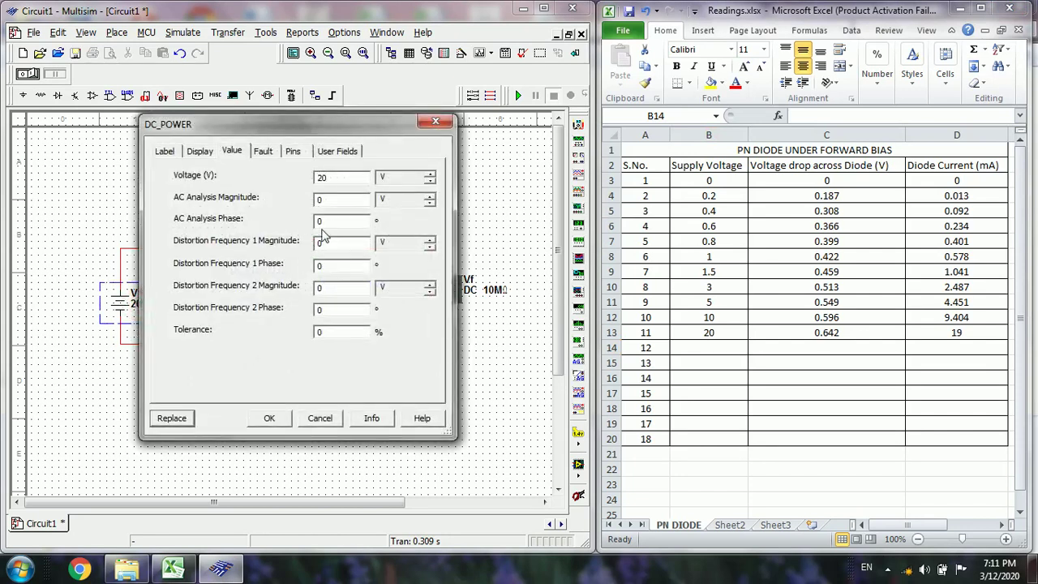
{"action": "double_click", "coordinate": [323, 176]}
{"action": "type", "text": "30"}
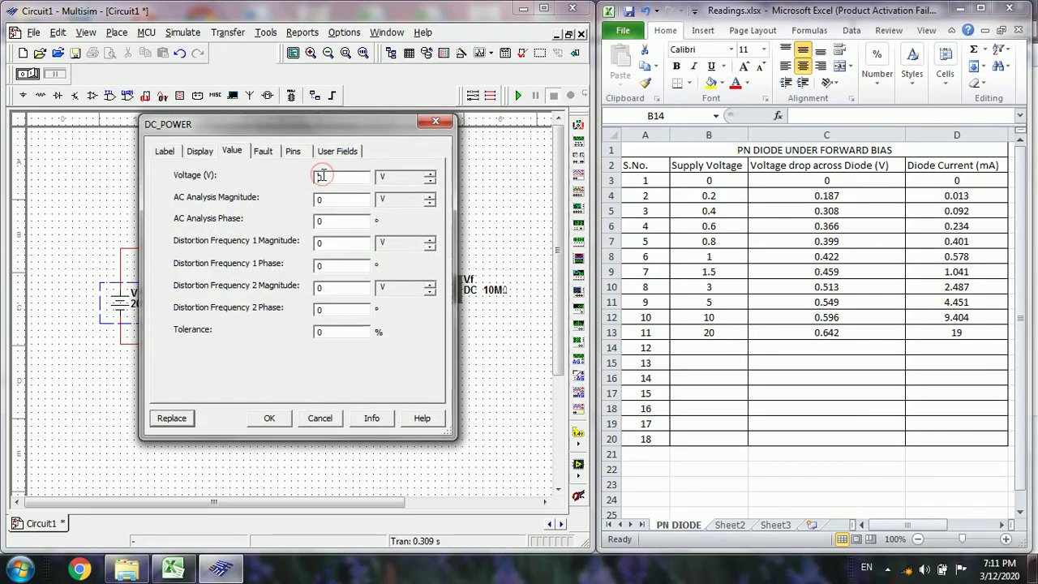
{"action": "left_click", "coordinate": [271, 419]}
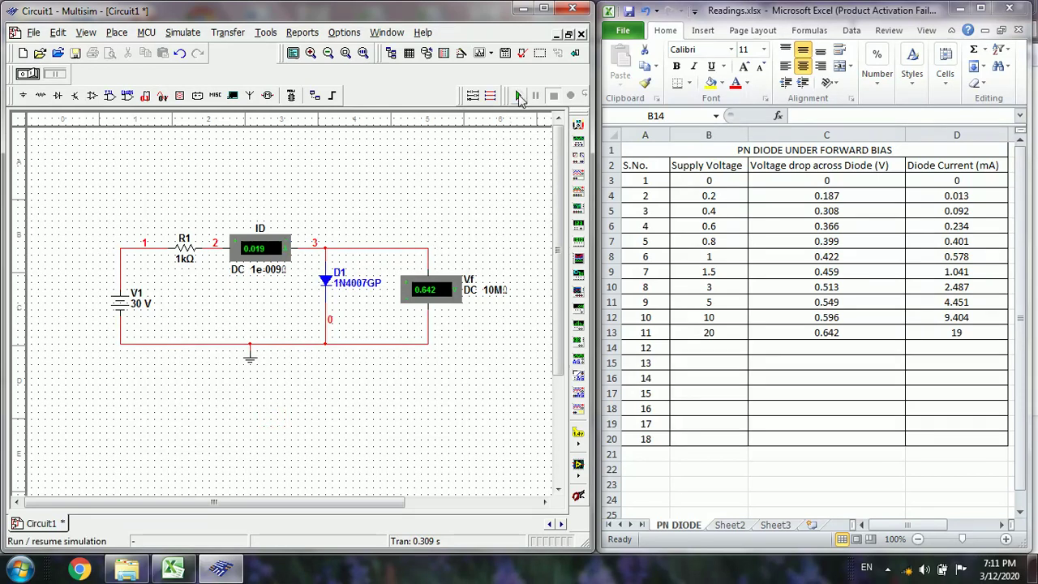
{"action": "left_click", "coordinate": [520, 96]}
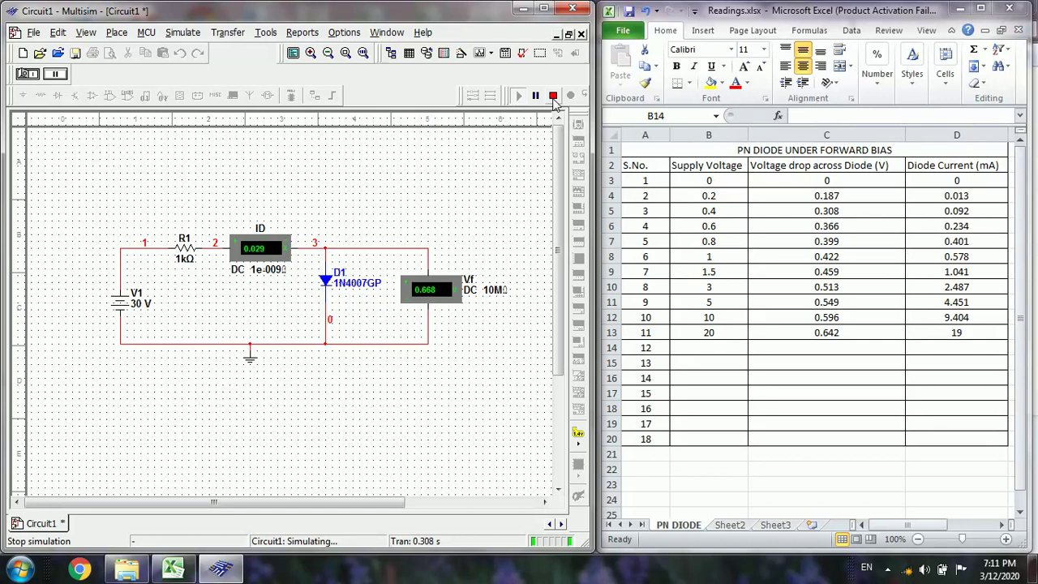
{"action": "left_click", "coordinate": [553, 96]}
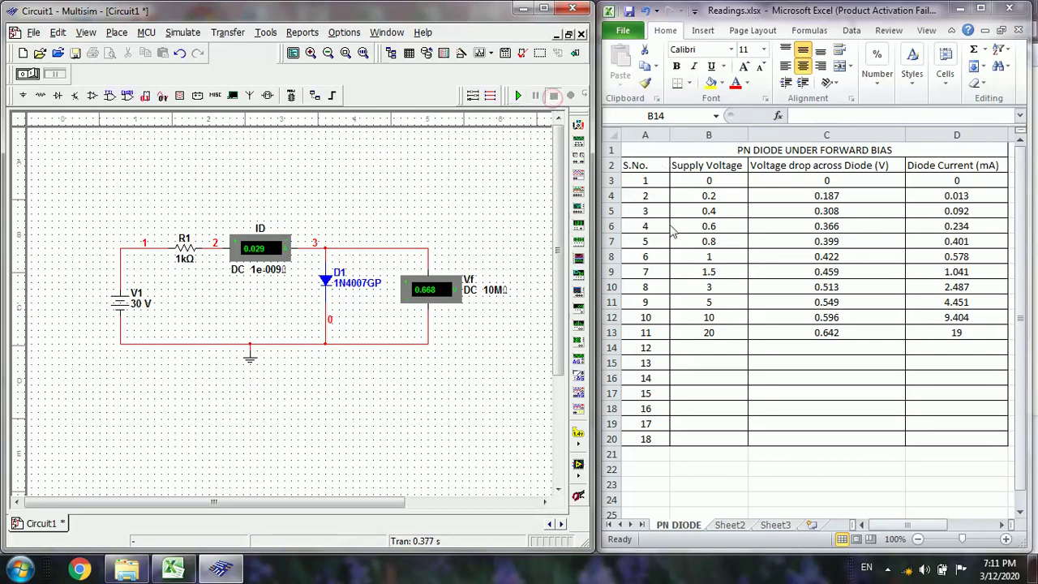
Fill the Excel table's S.No. 12 row with supply voltage 30, diode voltage drop 0.668 and diode current 29
{"action": "left_click", "coordinate": [710, 349]}
{"action": "type", "text": "30"}
{"action": "key", "text": "Tab"}
{"action": "type", "text": "0.668"}
{"action": "key", "text": "Tab"}
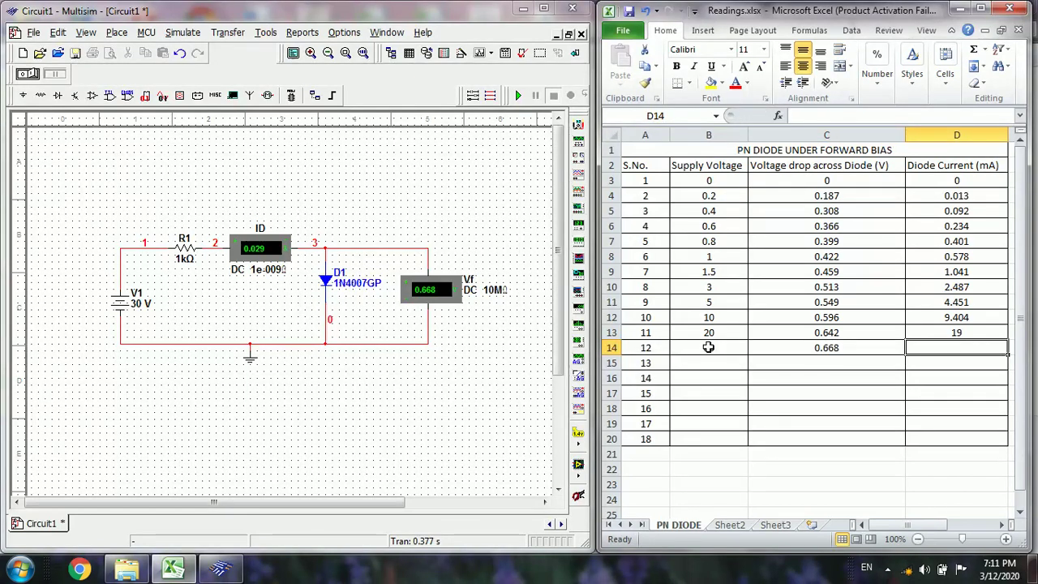
{"action": "type", "text": "29"}
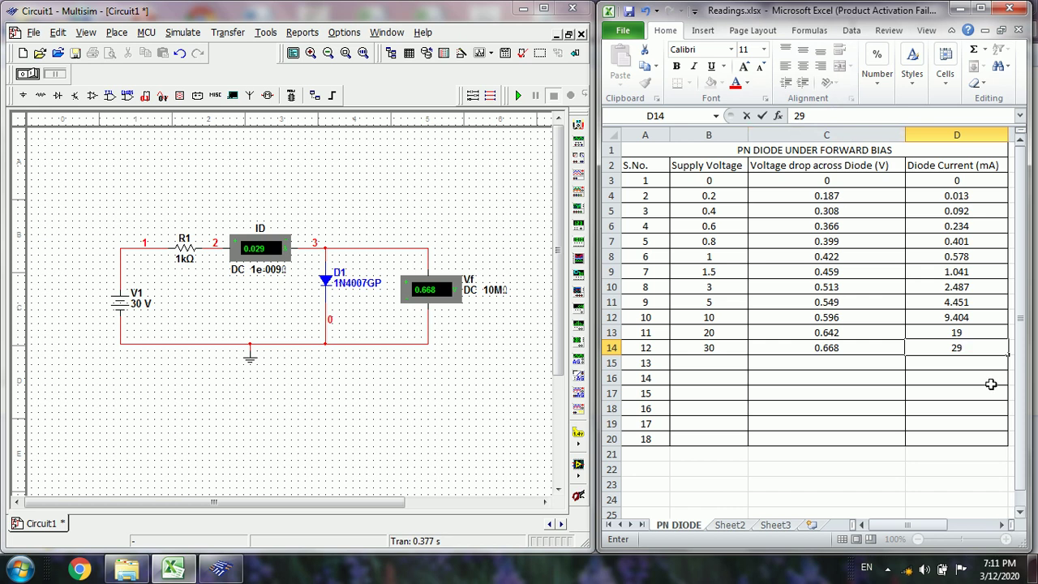
In the maximized Excel window, plot C2:D14 as a scatter chart with smooth lines and no markers, and place it beside the readings table
{"action": "double_click", "coordinate": [855, 11]}
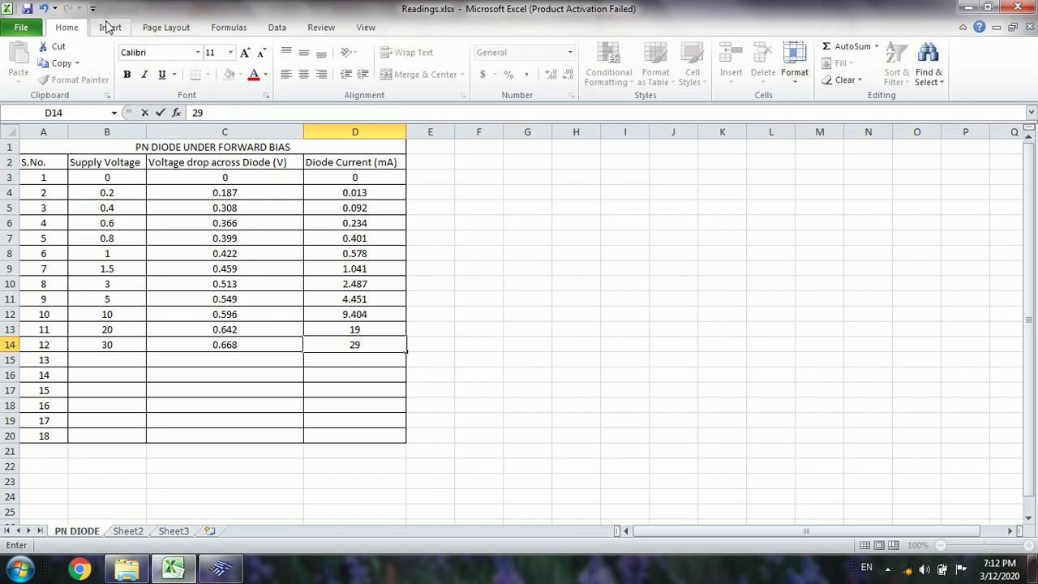
{"action": "left_click", "coordinate": [154, 176]}
{"action": "left_click", "coordinate": [156, 164]}
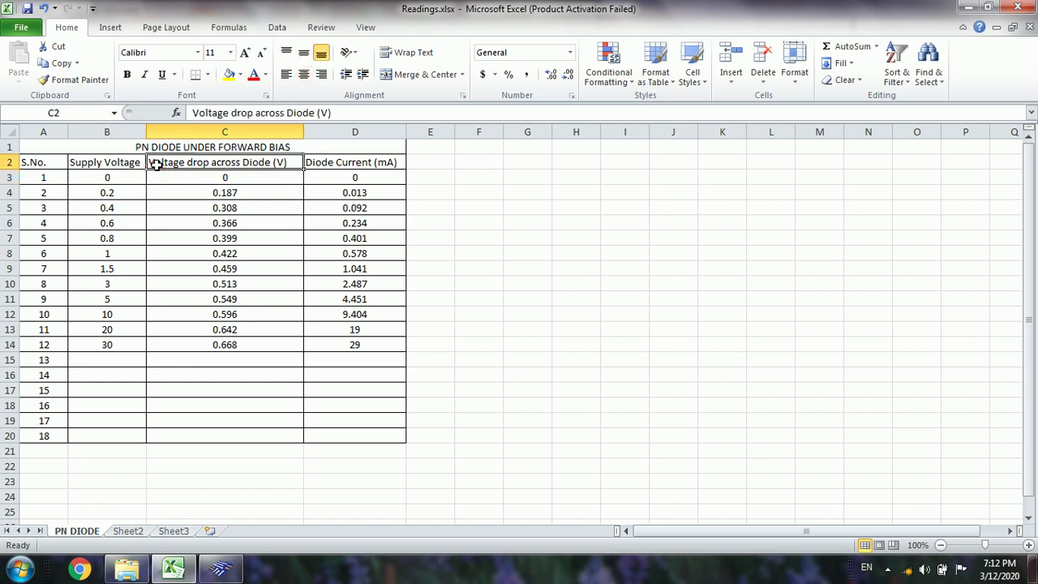
{"action": "left_click_drag", "start_coordinate": [156, 163], "coordinate": [343, 343]}
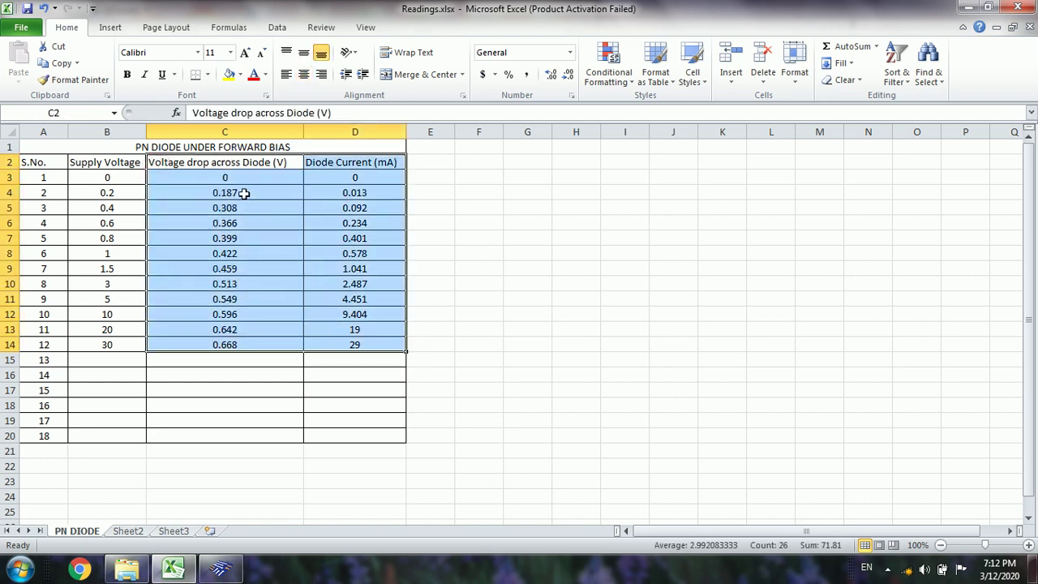
{"action": "left_click", "coordinate": [114, 29]}
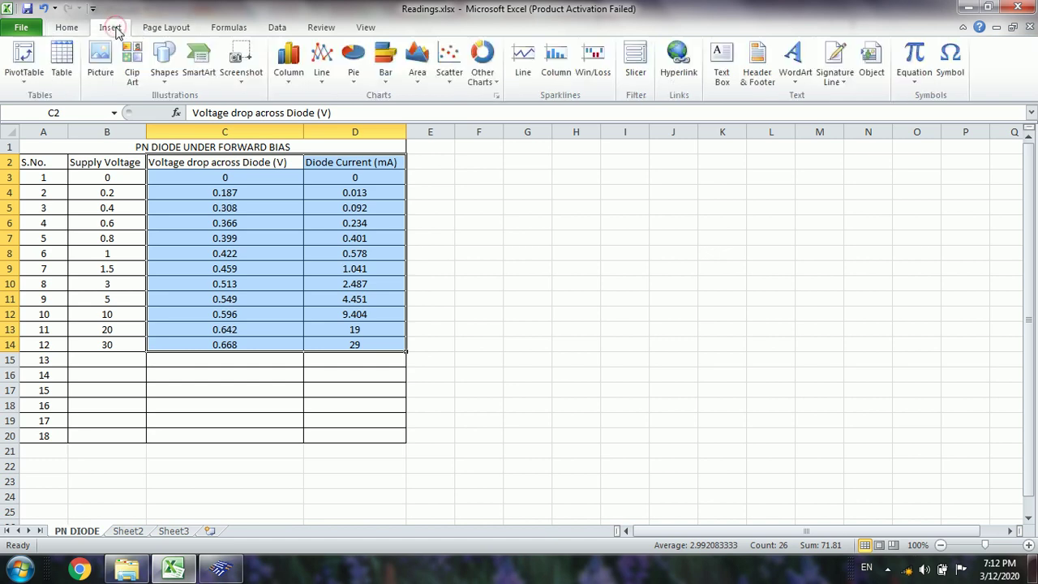
{"action": "left_click", "coordinate": [450, 81]}
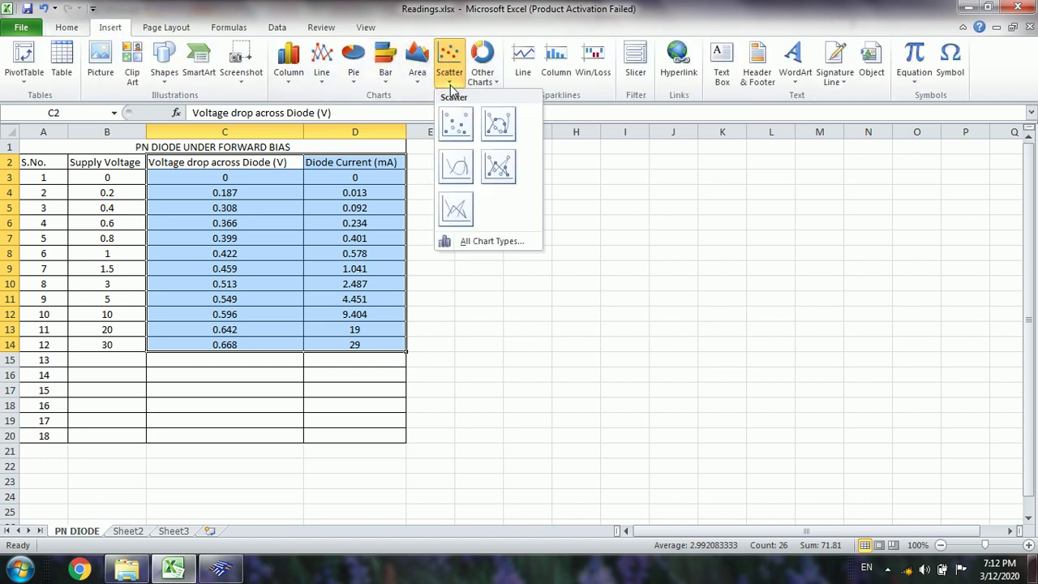
{"action": "left_click", "coordinate": [456, 164]}
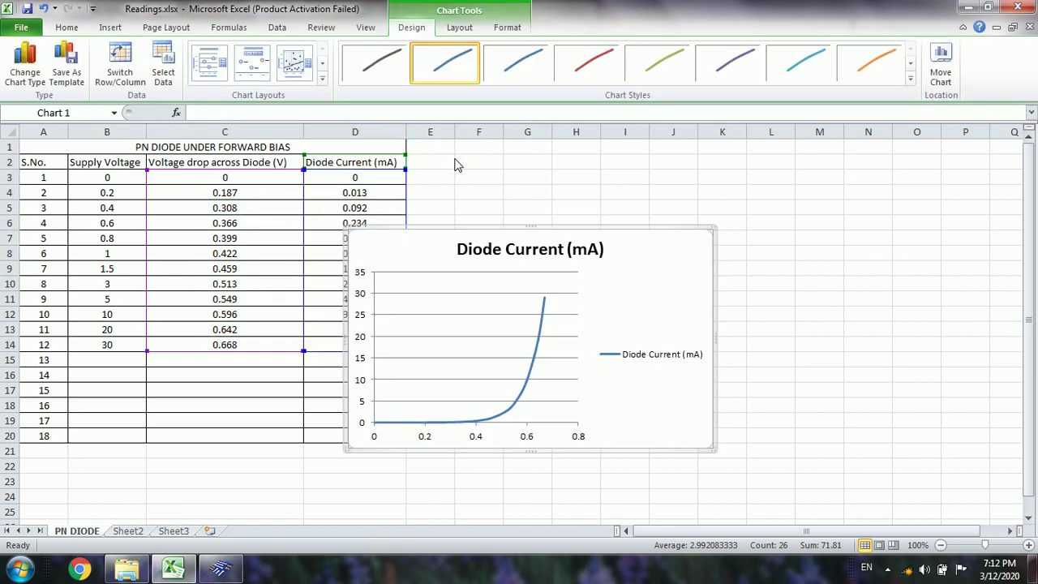
{"action": "left_click_drag", "start_coordinate": [555, 230], "coordinate": [722, 180]}
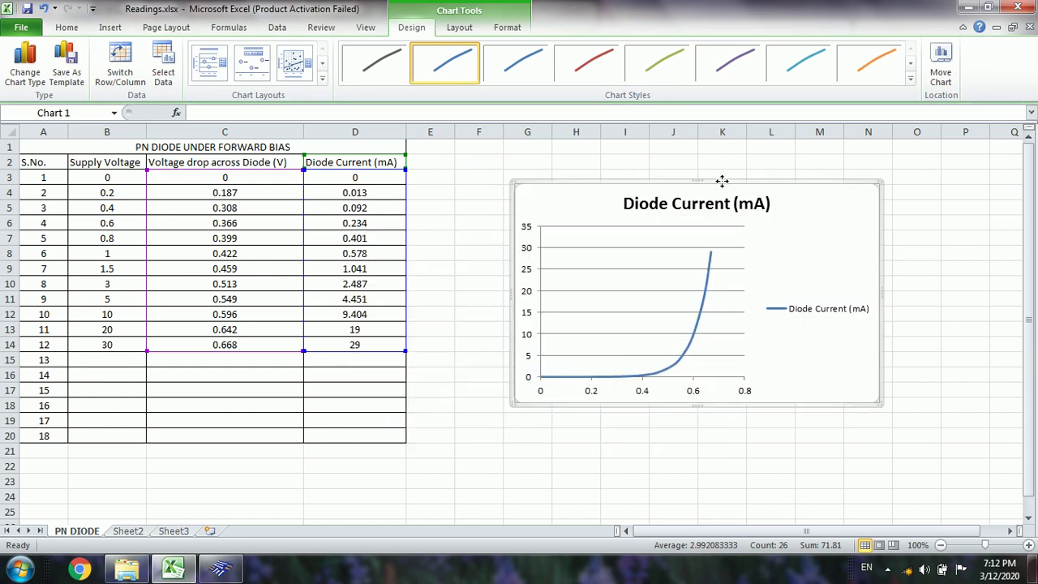